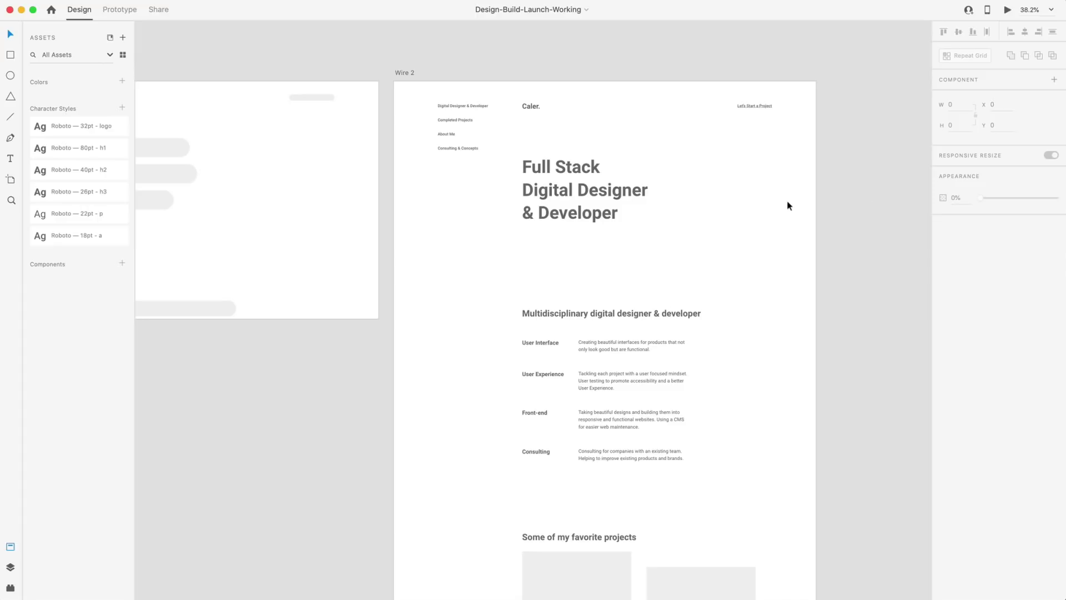
# Step: Duplicate the Wire 2 artboard and rename the copy Design 1
pyautogui.scroll(-2, 789, 206)
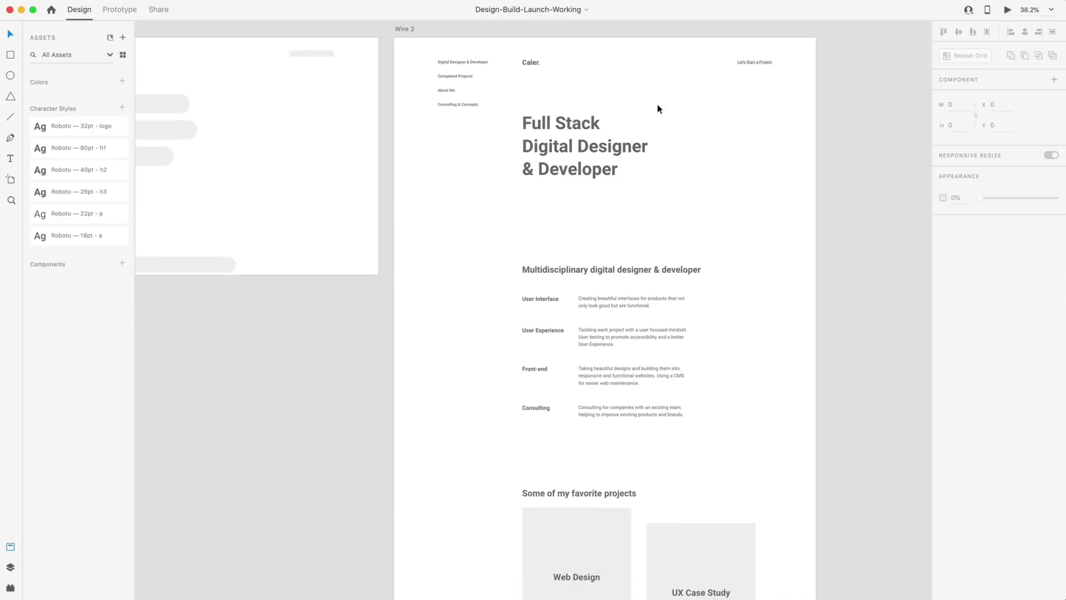
pyautogui.scroll(-1, 792, 219)
pyautogui.scroll(-2, 791, 226)
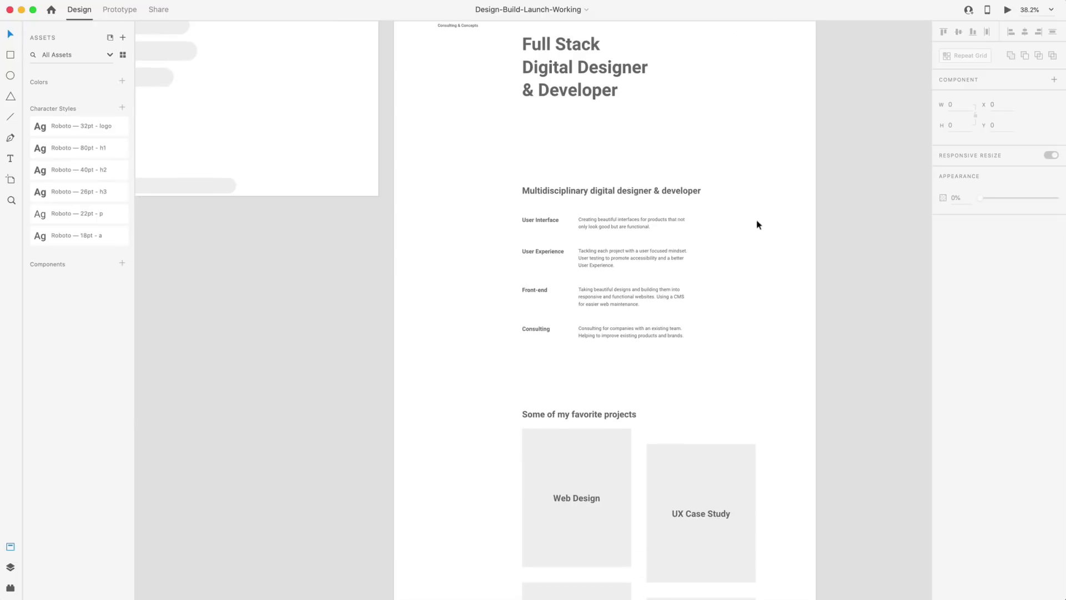
pyautogui.scroll(-6, 779, 227)
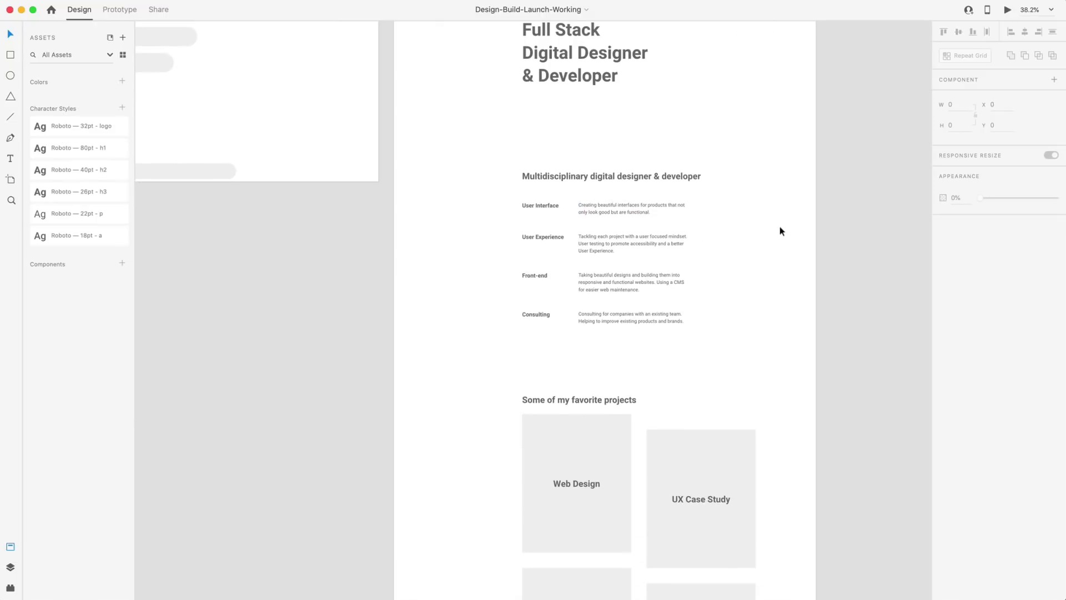
pyautogui.scroll(-5, 778, 225)
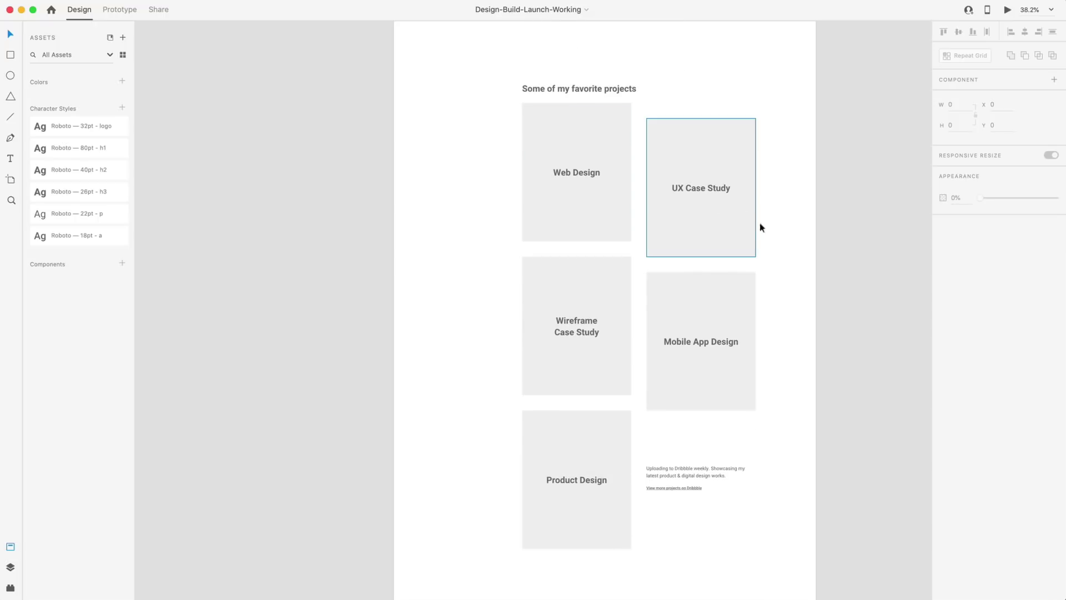
pyautogui.scroll(-12, 761, 225)
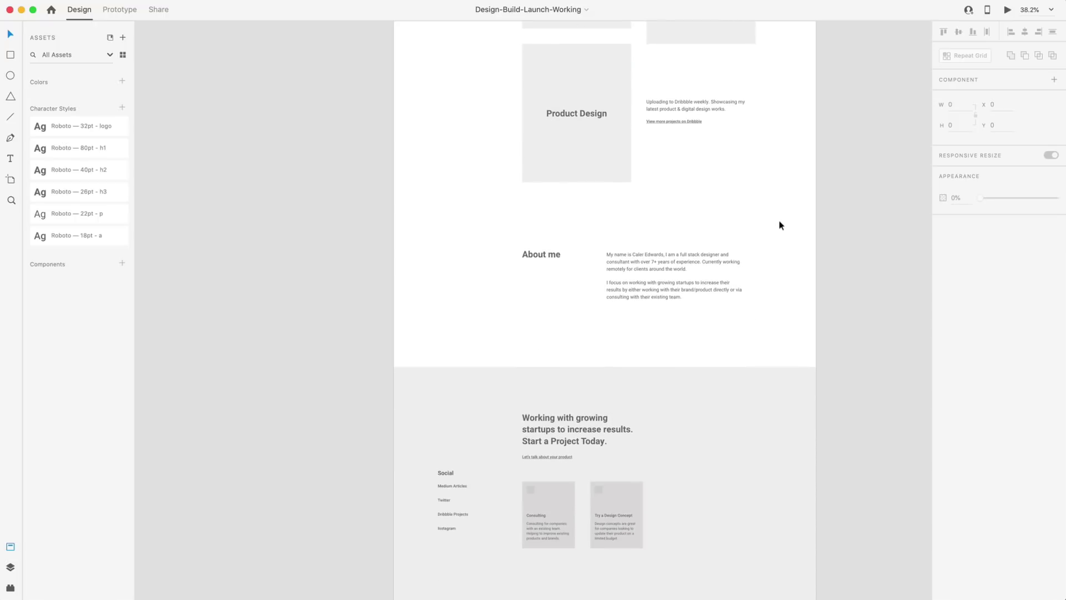
pyautogui.scroll(17, 779, 225)
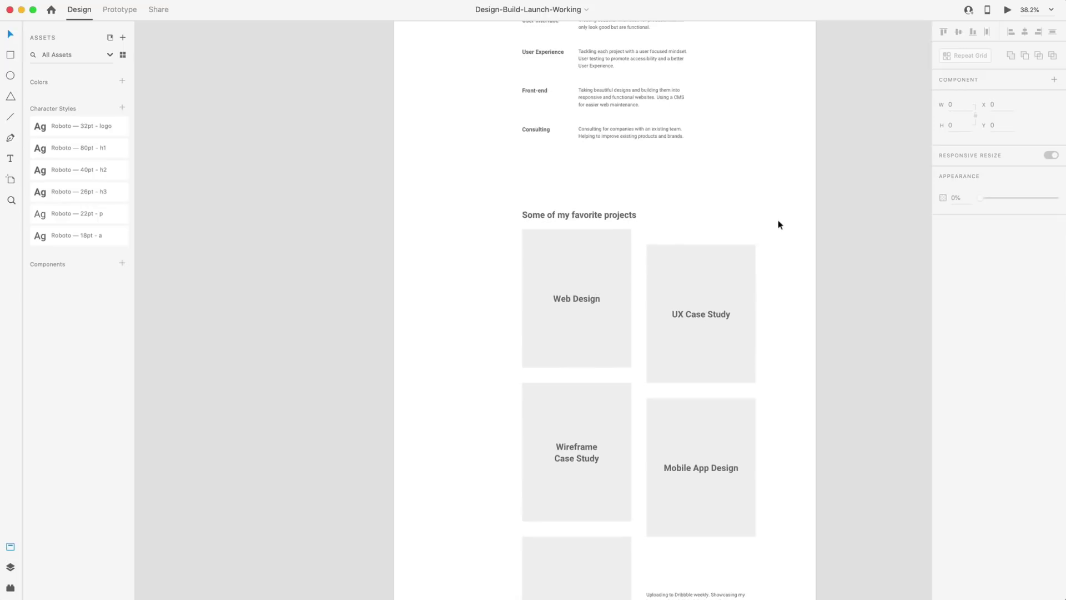
pyautogui.scroll(12, 779, 225)
pyautogui.scroll(-2, 779, 225)
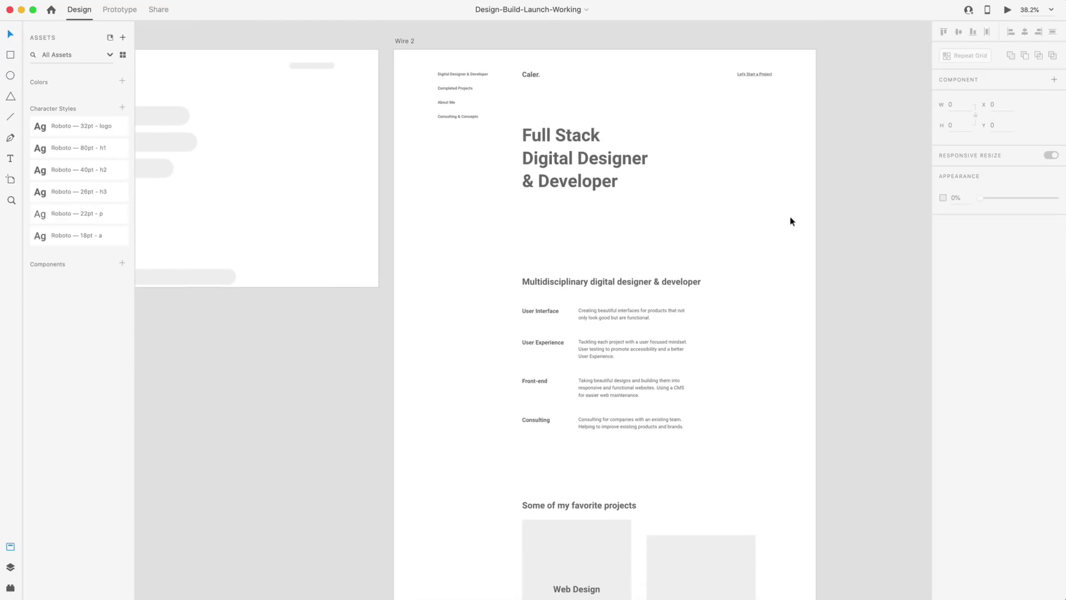
pyautogui.scroll(-3, 638, 128)
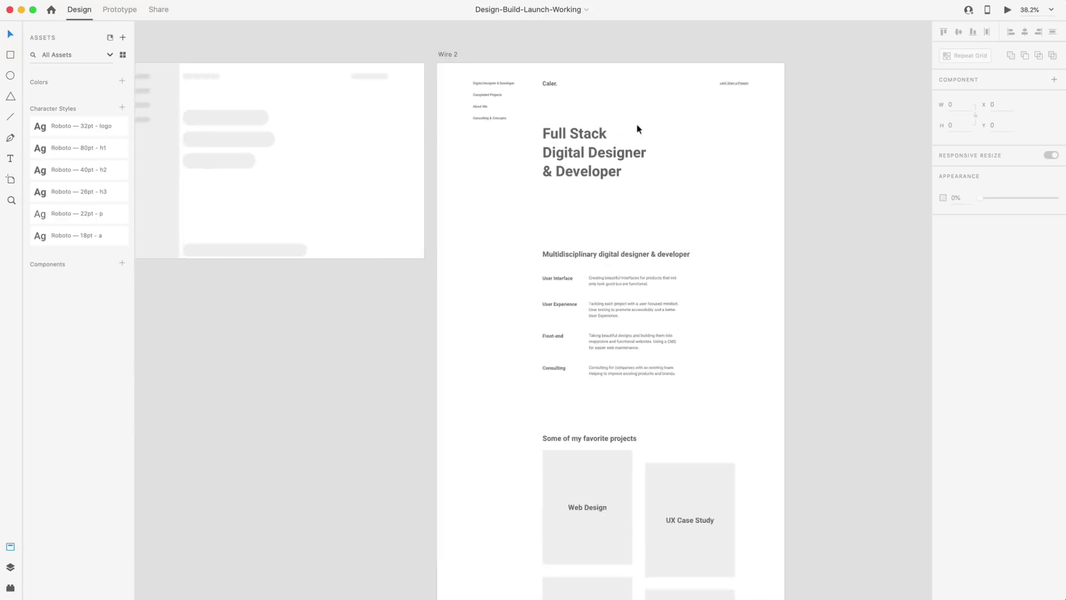
pyautogui.hscroll(-2, 657, 134)
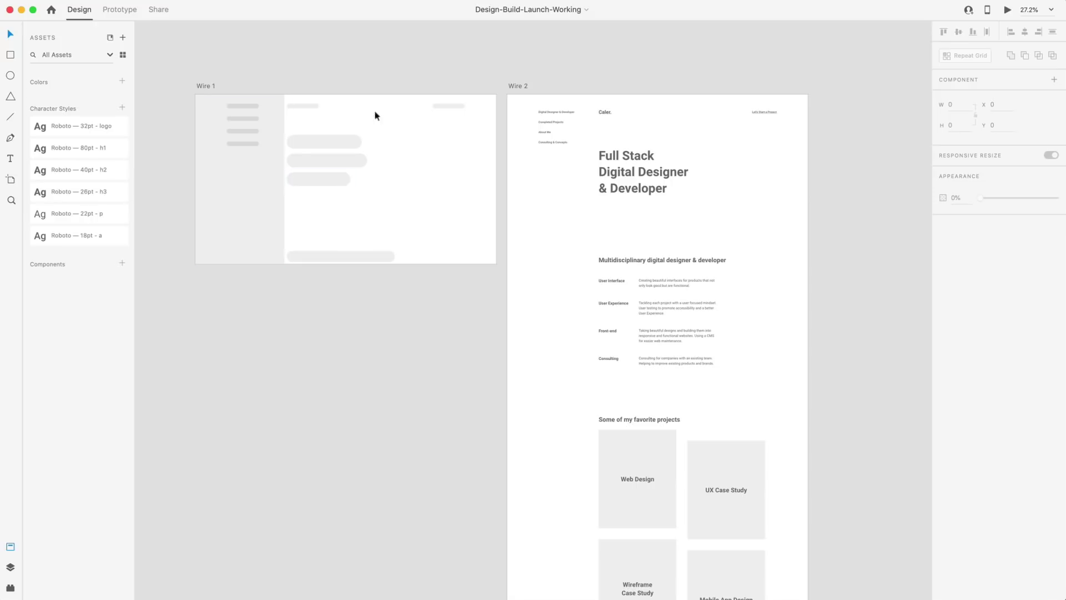
pyautogui.click(516, 85)
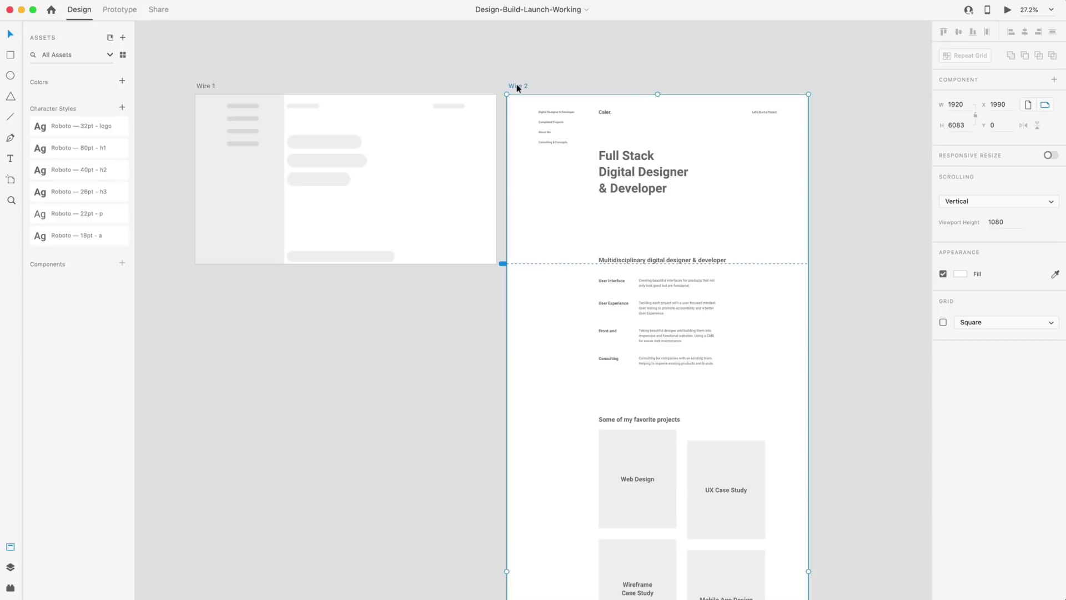
pyautogui.press('super+d')
pyautogui.hscroll(10, 516, 85)
pyautogui.scroll(-5, 516, 84)
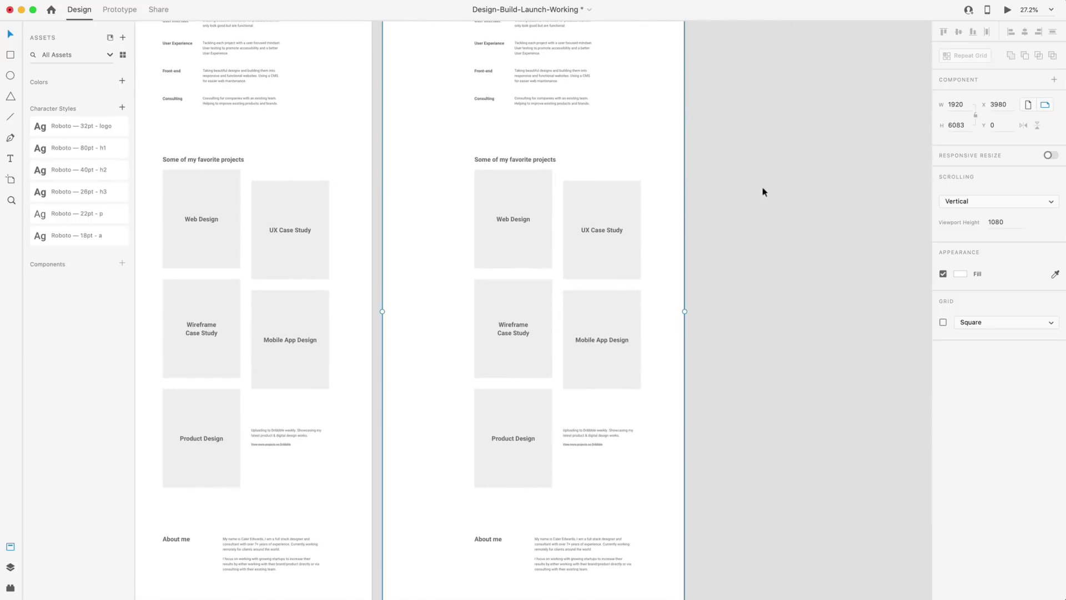
pyautogui.scroll(5, 764, 193)
pyautogui.doubleClick(393, 93)
pyautogui.write('Design 1')
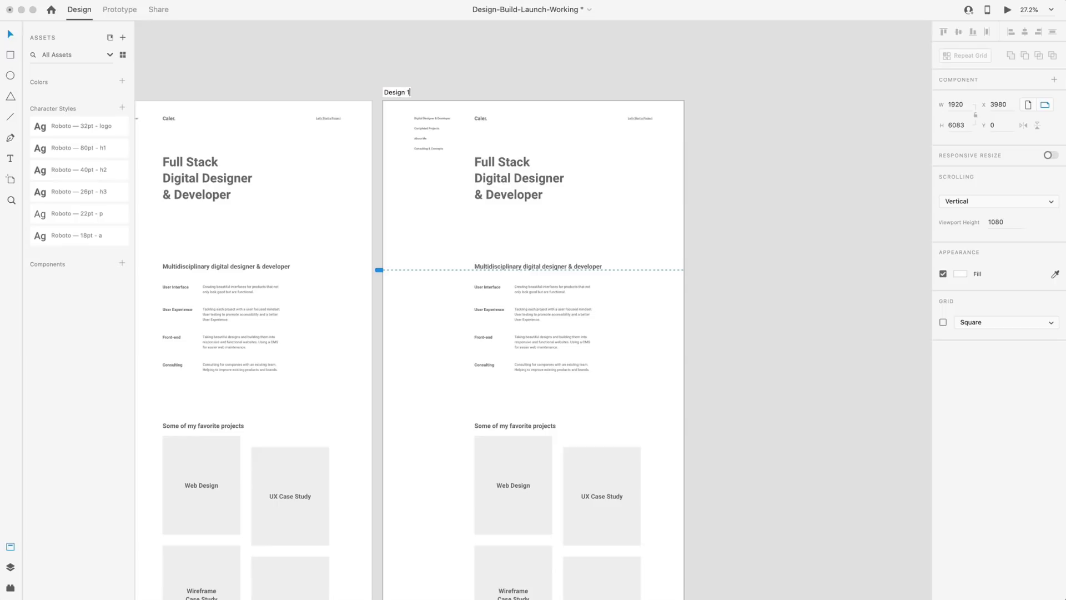
pyautogui.press('Return')
# Step: Move the Design 1 artboard slightly further to the right
pyautogui.click(773, 174)
pyautogui.scroll(-5, 557, 167)
pyautogui.moveTo(457, 114); pyautogui.dragTo(513, 114)
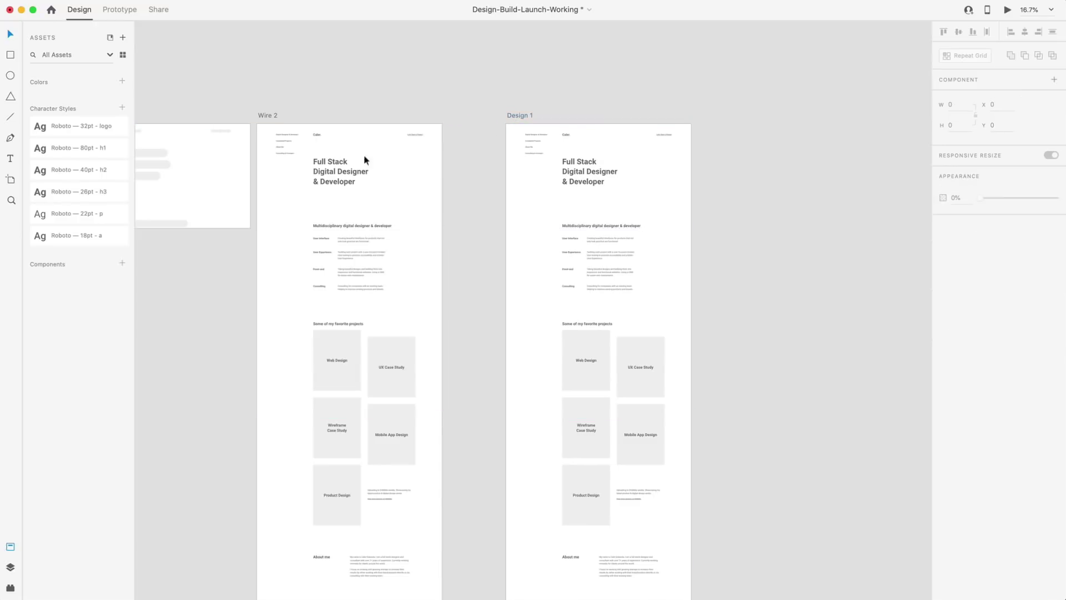
# Step: Save the design file
pyautogui.scroll(8, 608, 161)
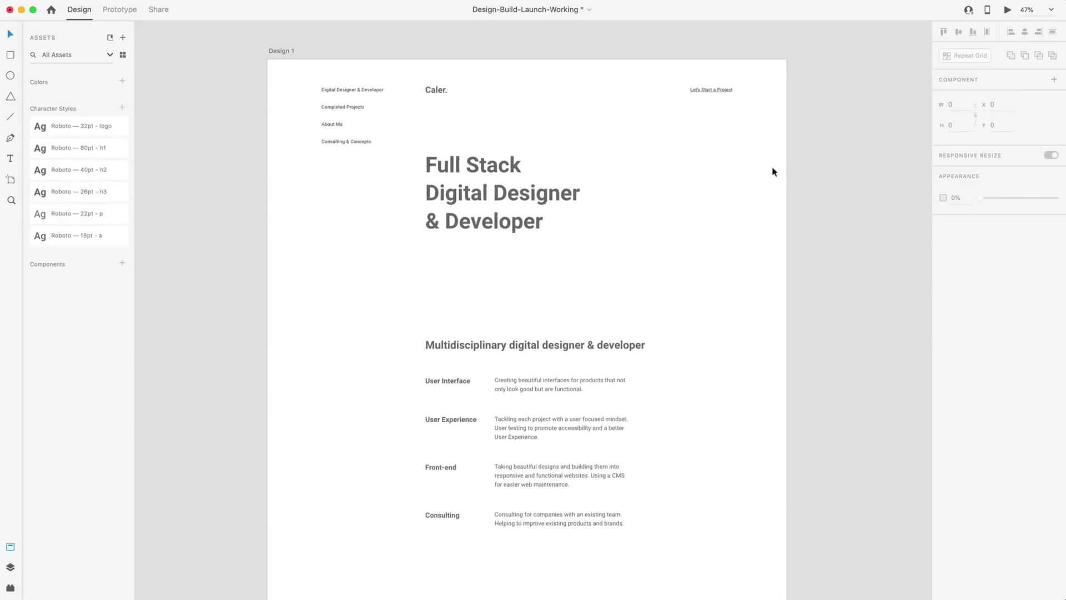
pyautogui.scroll(2, 748, 172)
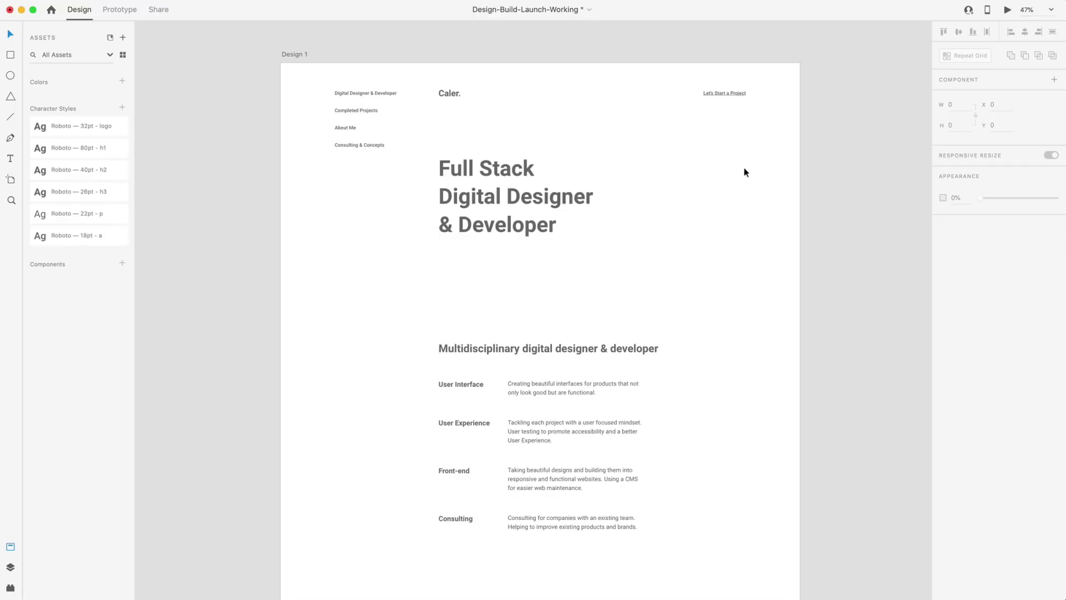
pyautogui.scroll(2, 743, 172)
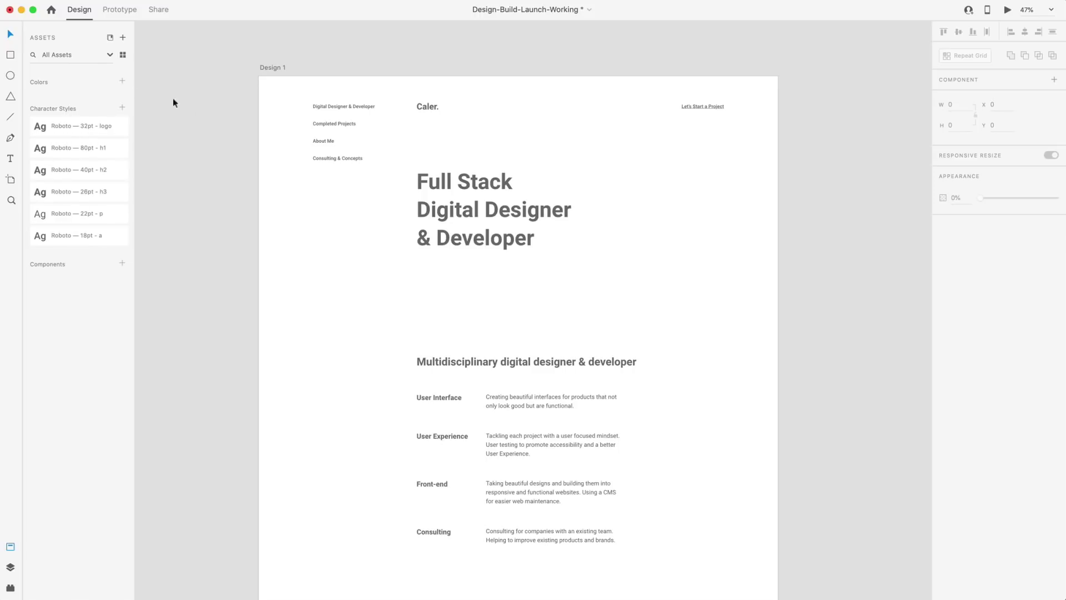
pyautogui.press('super+s')
pyautogui.scroll(-1, 612, 262)
pyautogui.hscroll(-1, 612, 262)
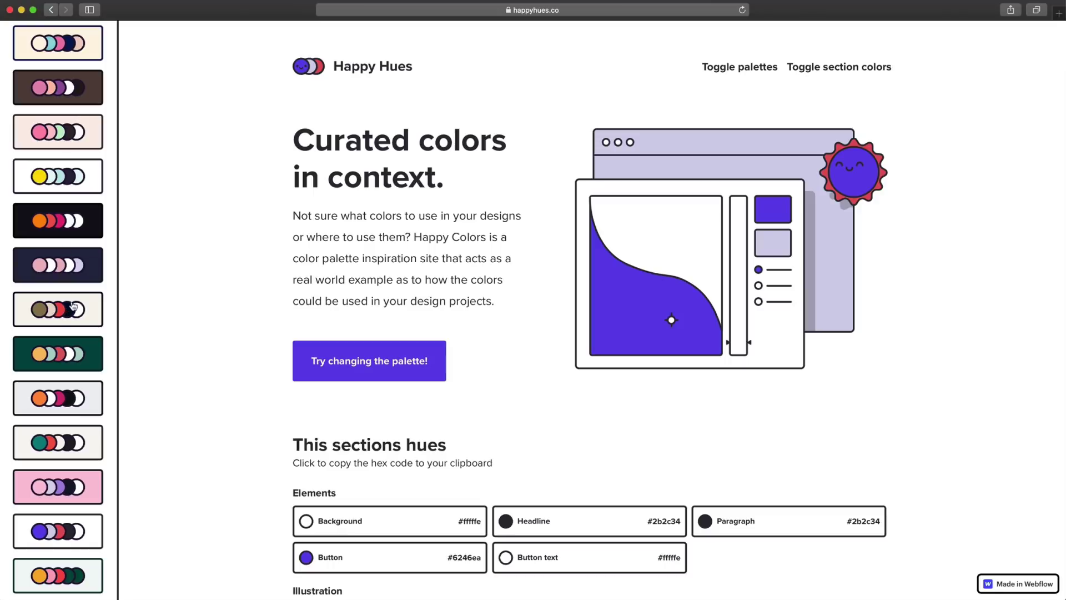
# Step: Apply the yellow Happy Hues palette and browse its section hues (Button #ffd803, Headline #272343)
pyautogui.click(69, 180)
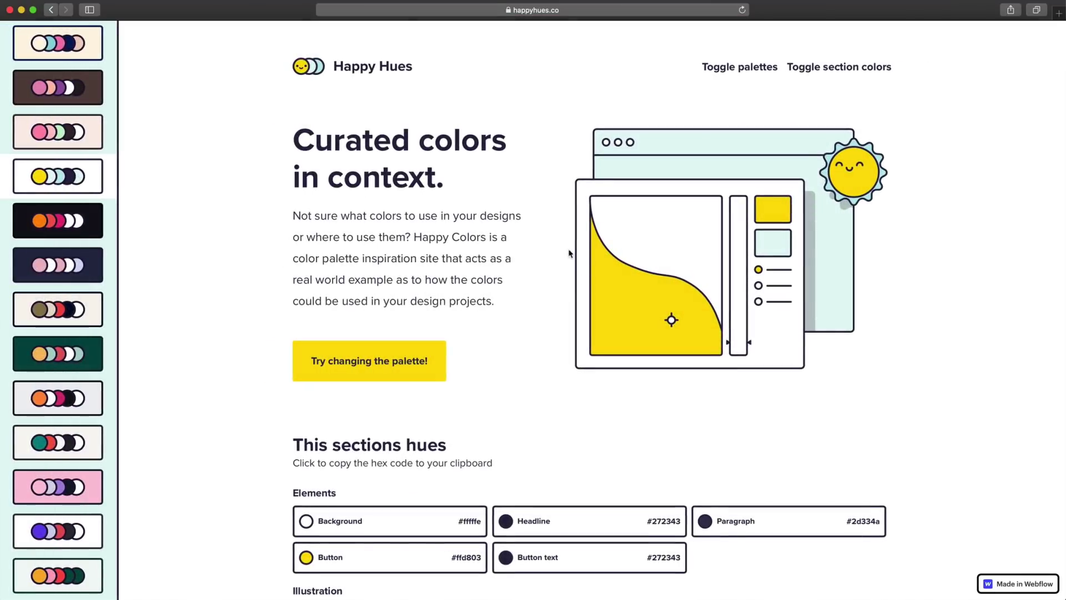
pyautogui.scroll(-15, 816, 283)
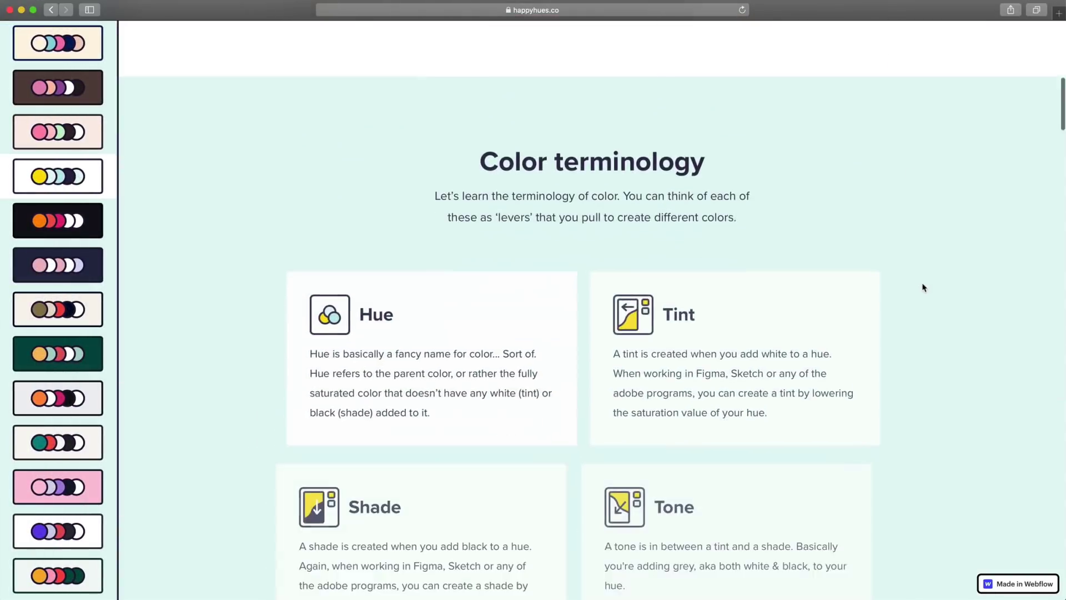
pyautogui.scroll(-10, 924, 287)
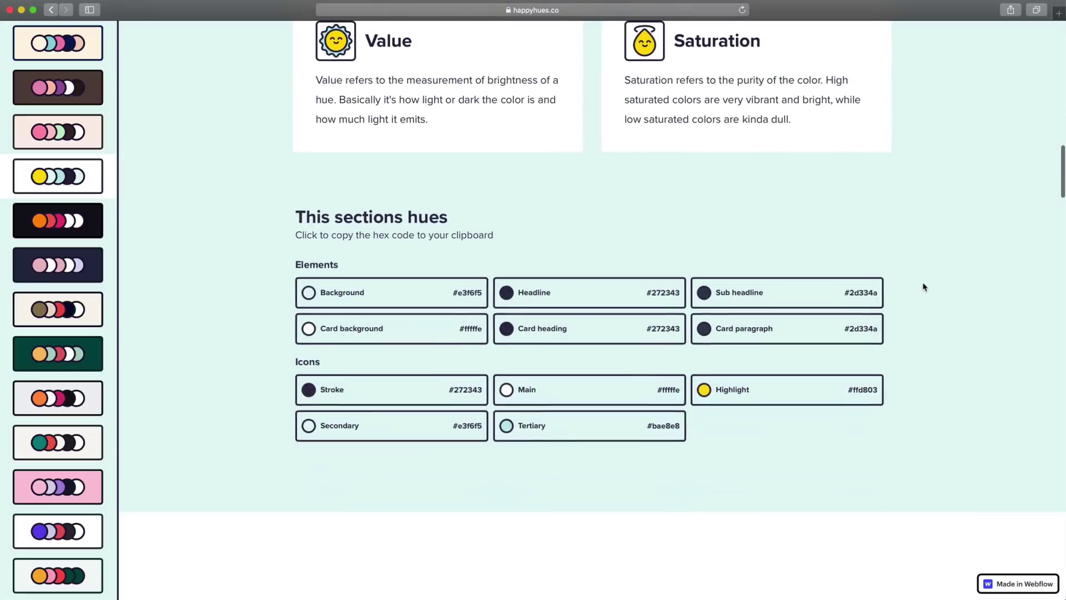
pyautogui.scroll(-12, 924, 286)
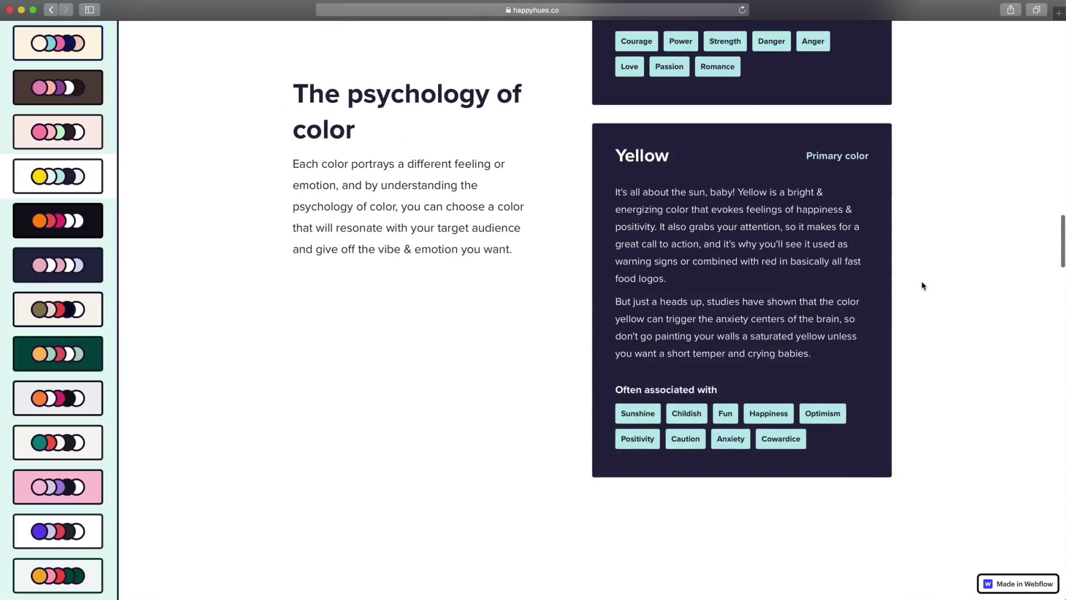
pyautogui.scroll(-12, 923, 285)
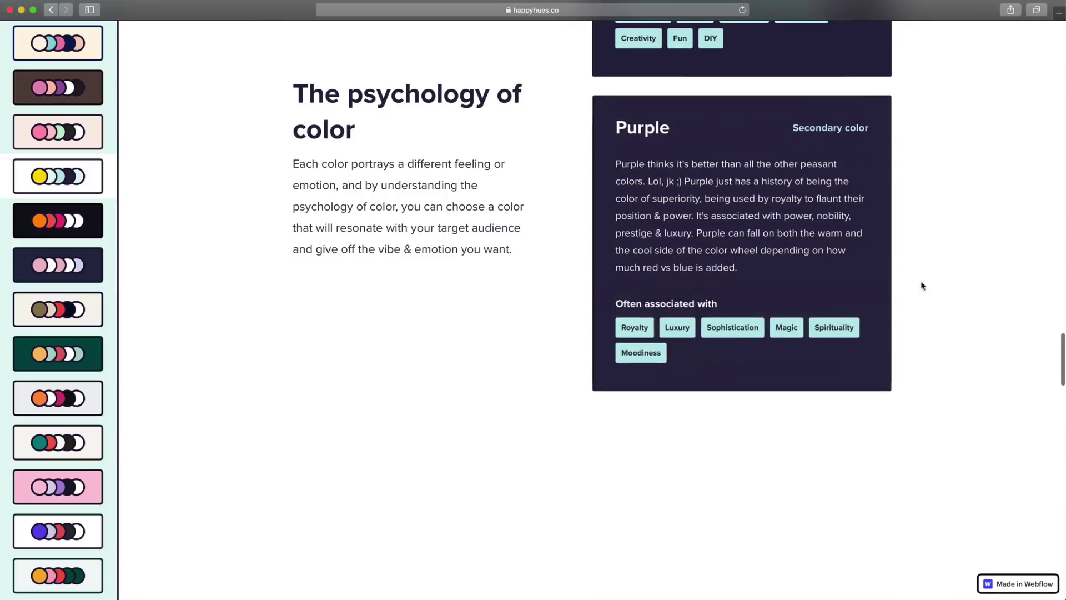
pyautogui.scroll(-12, 923, 286)
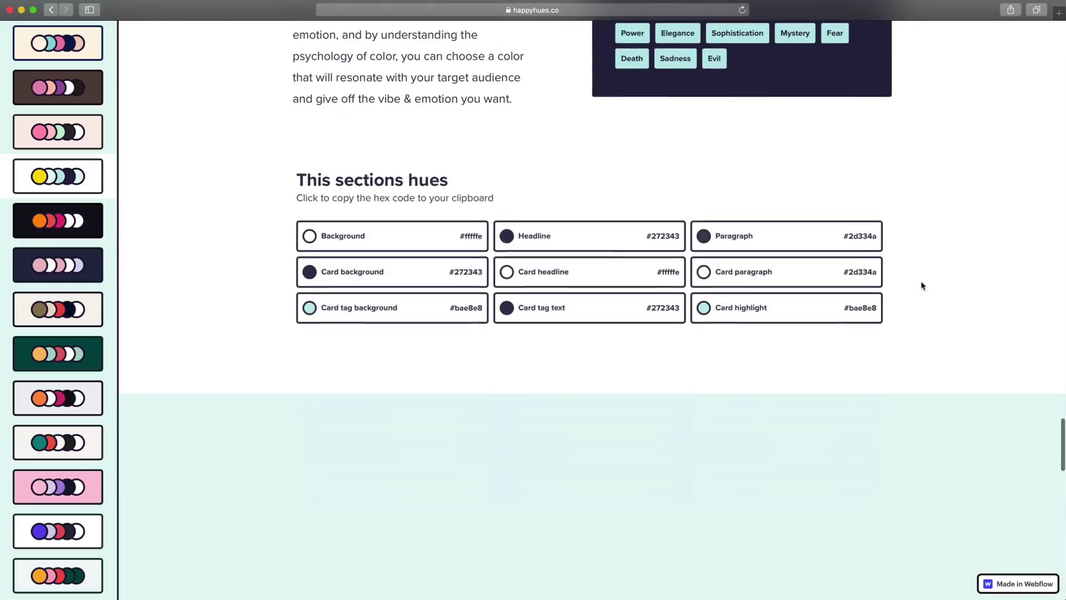
pyautogui.scroll(-4, 922, 286)
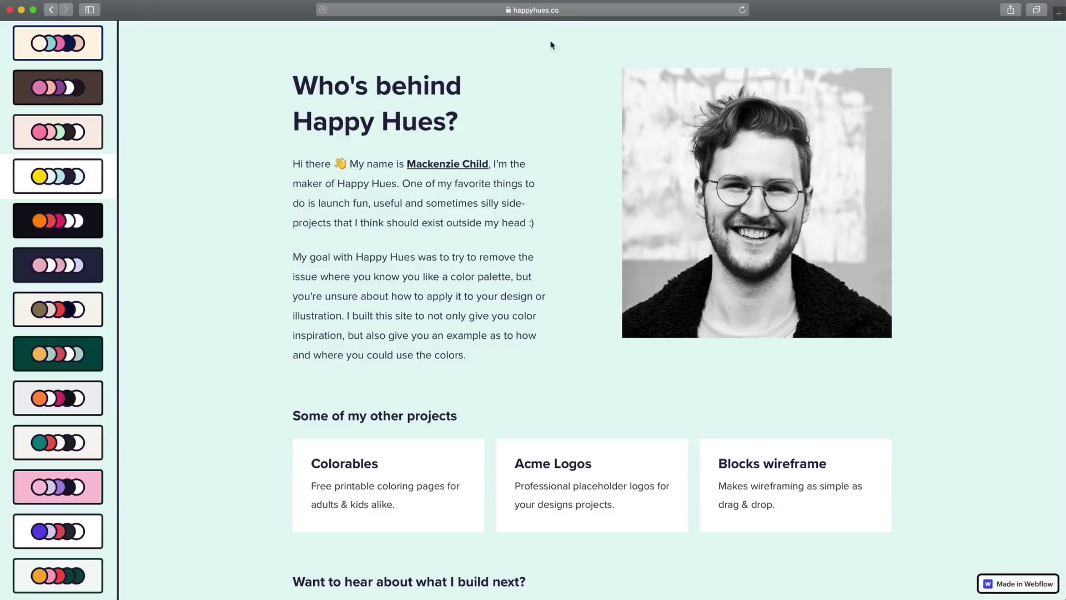
# Step: Finish browsing the yellow palette, then switch to the dark orange-and-red palette
pyautogui.scroll(-10, 907, 177)
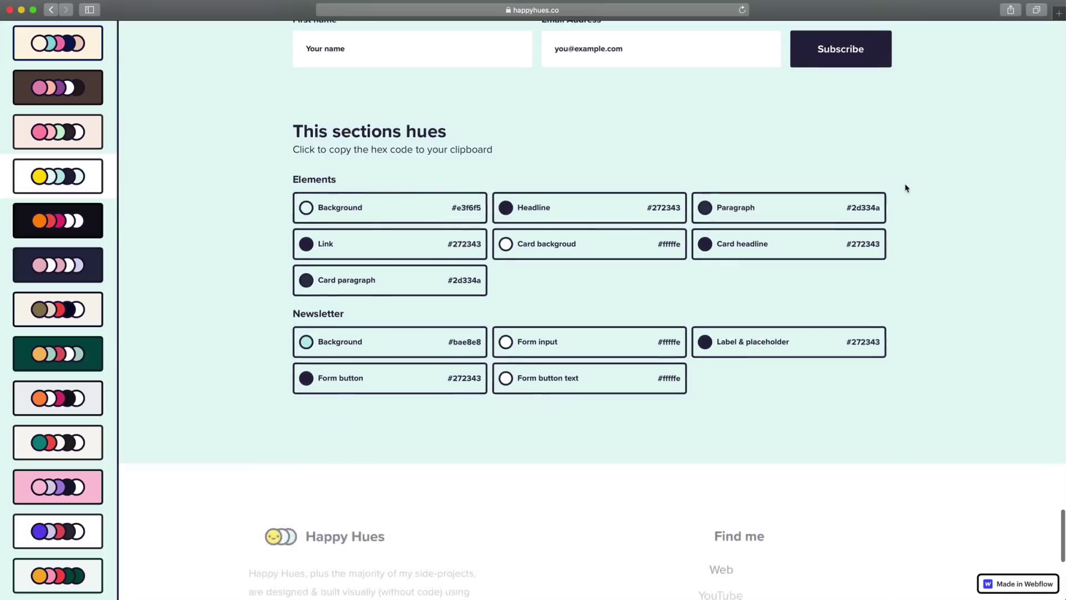
pyautogui.scroll(-7, 905, 188)
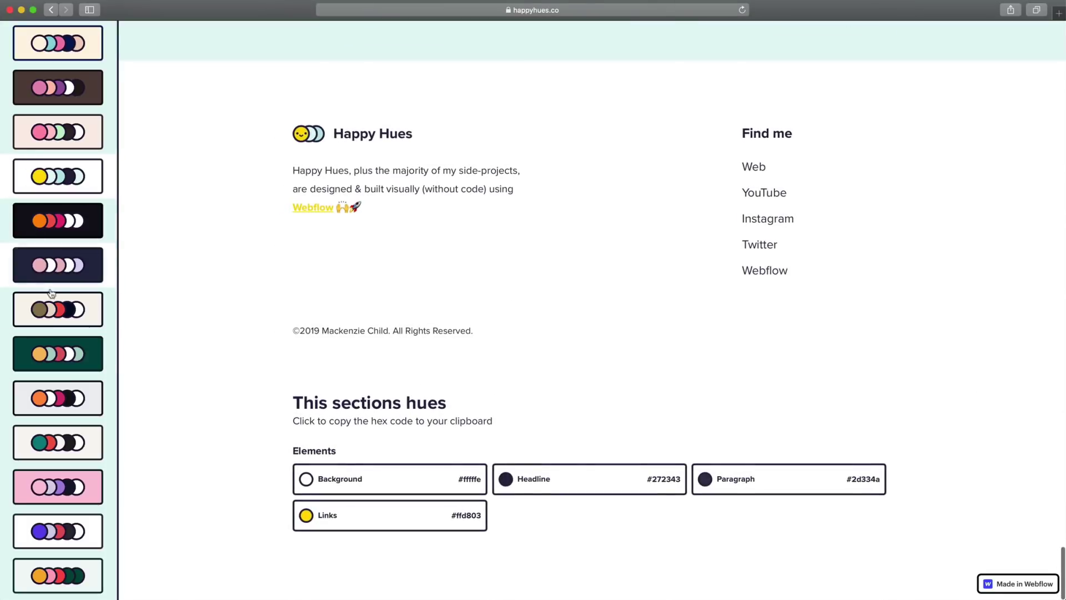
pyautogui.scroll(15, 875, 305)
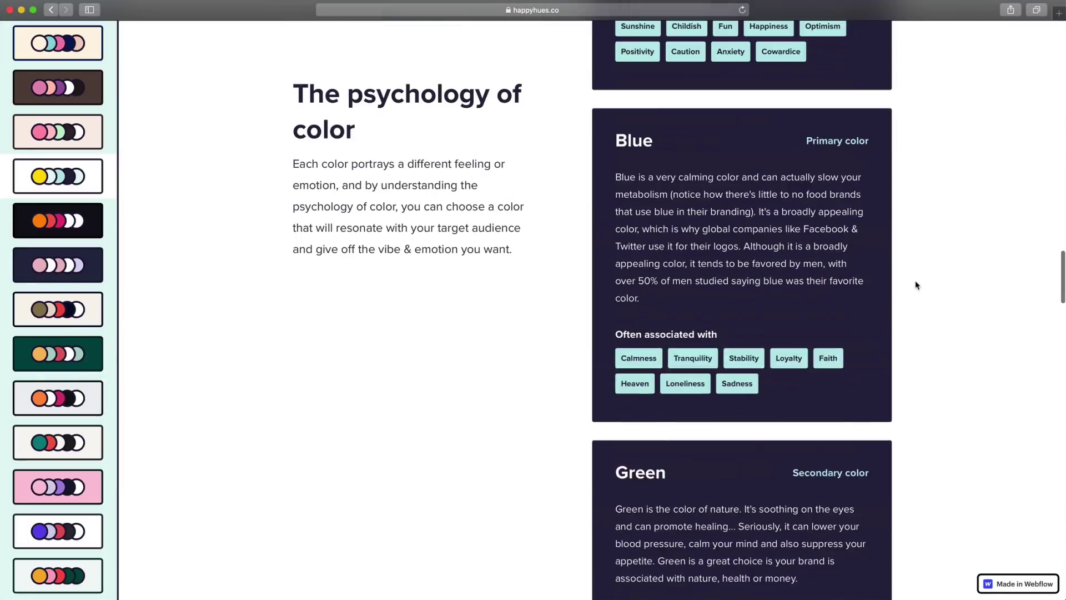
pyautogui.scroll(15, 916, 285)
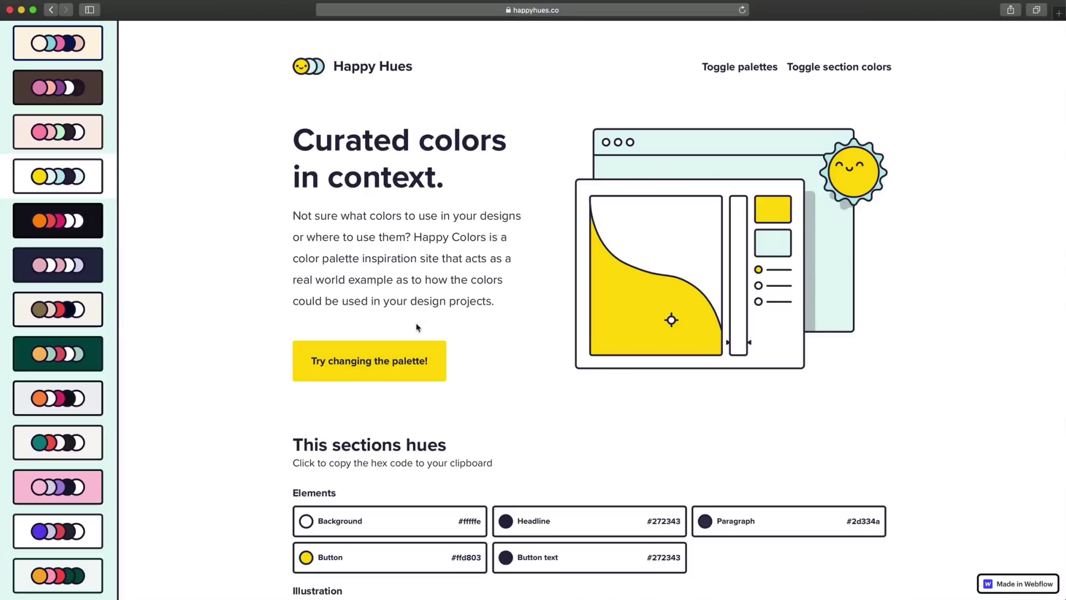
pyautogui.click(60, 232)
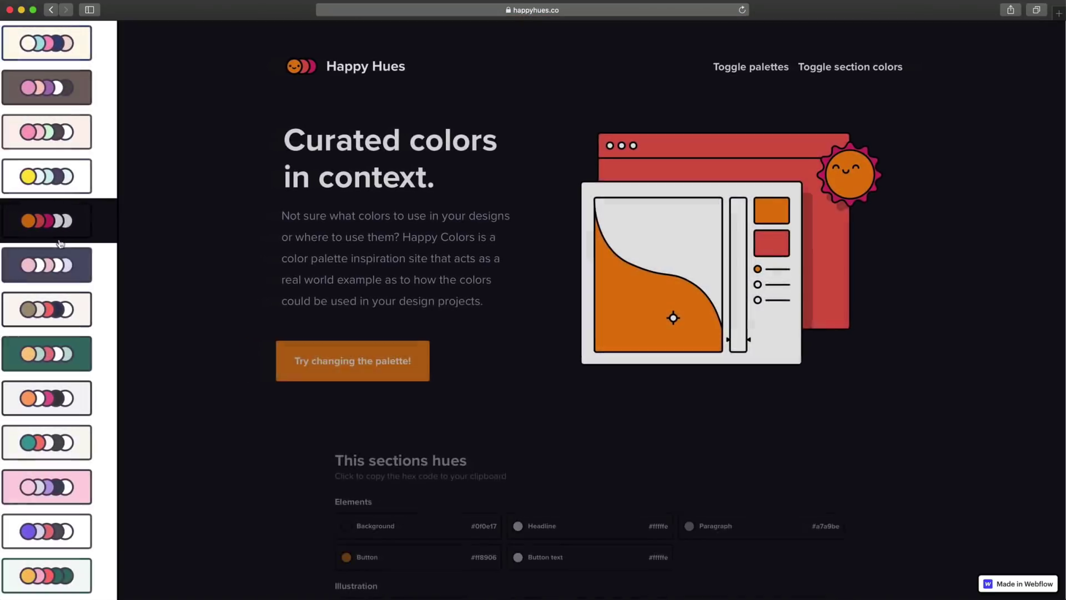
# Step: Preview the dark orange-and-red palette, then switch to the dark purple-and-green palette
pyautogui.scroll(-8, 899, 328)
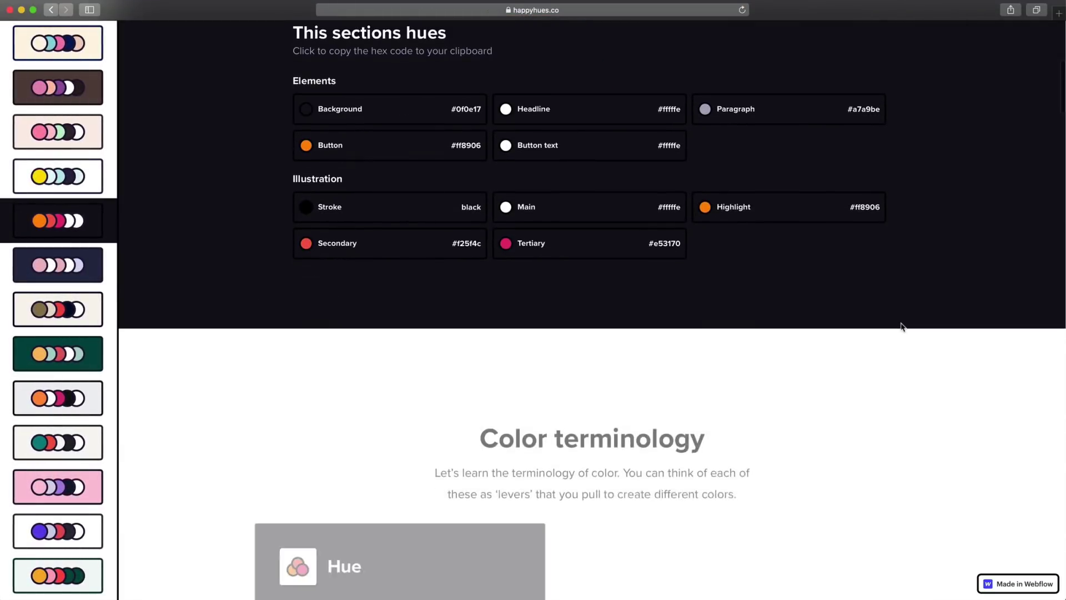
pyautogui.scroll(-10, 901, 326)
pyautogui.scroll(8, 902, 327)
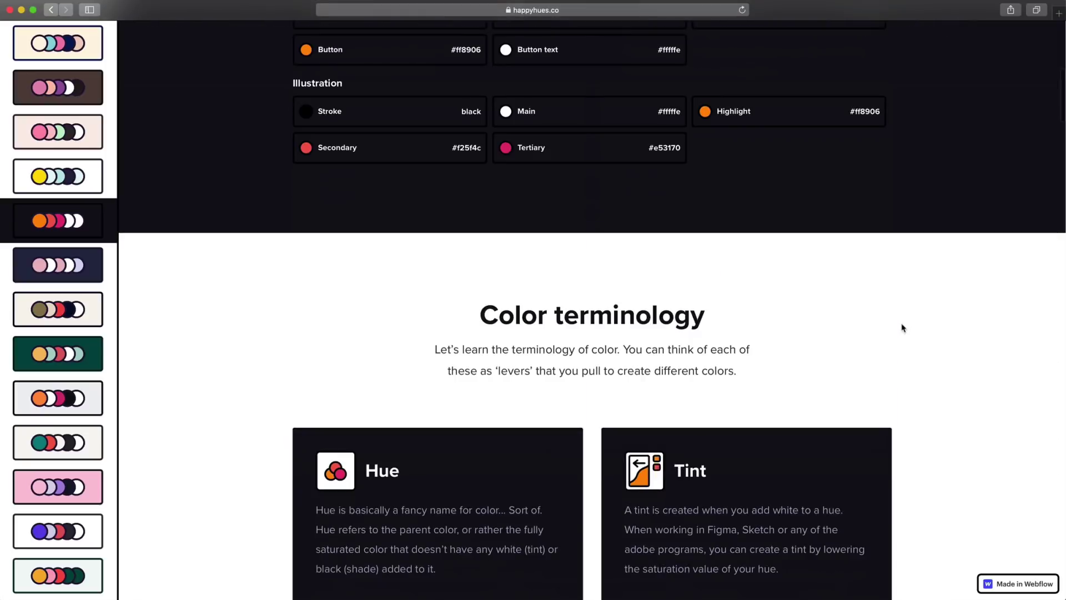
pyautogui.scroll(8, 902, 328)
pyautogui.scroll(-10, 904, 328)
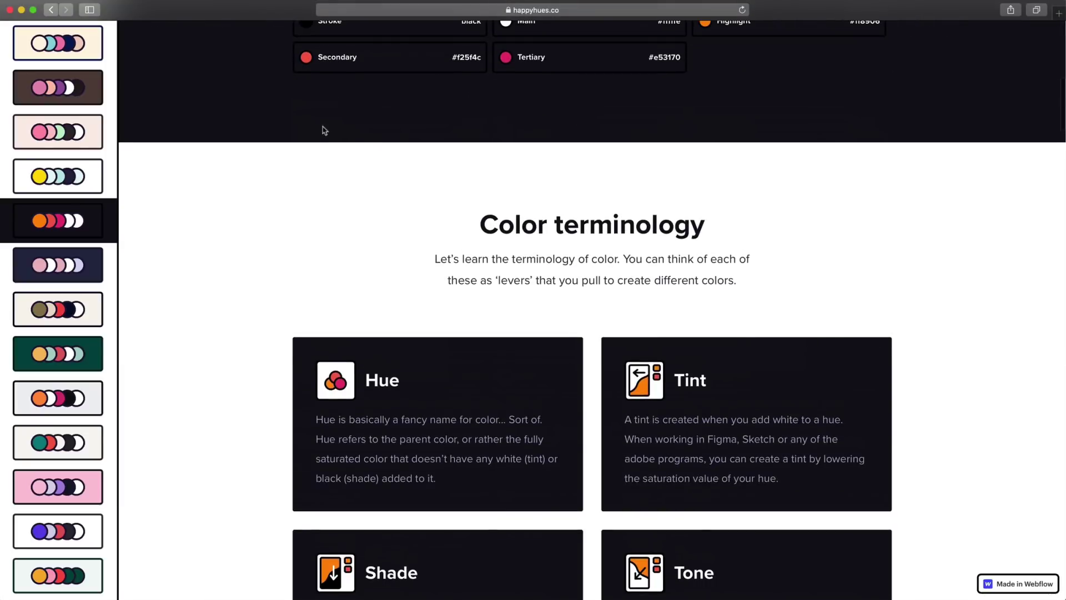
pyautogui.scroll(-15, 274, 241)
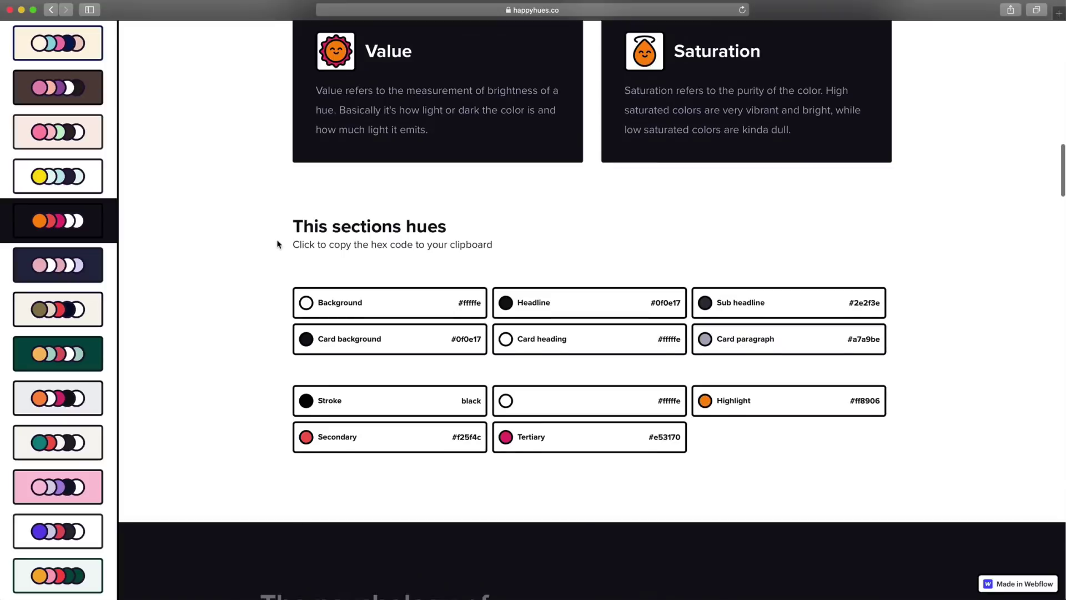
pyautogui.scroll(-10, 279, 244)
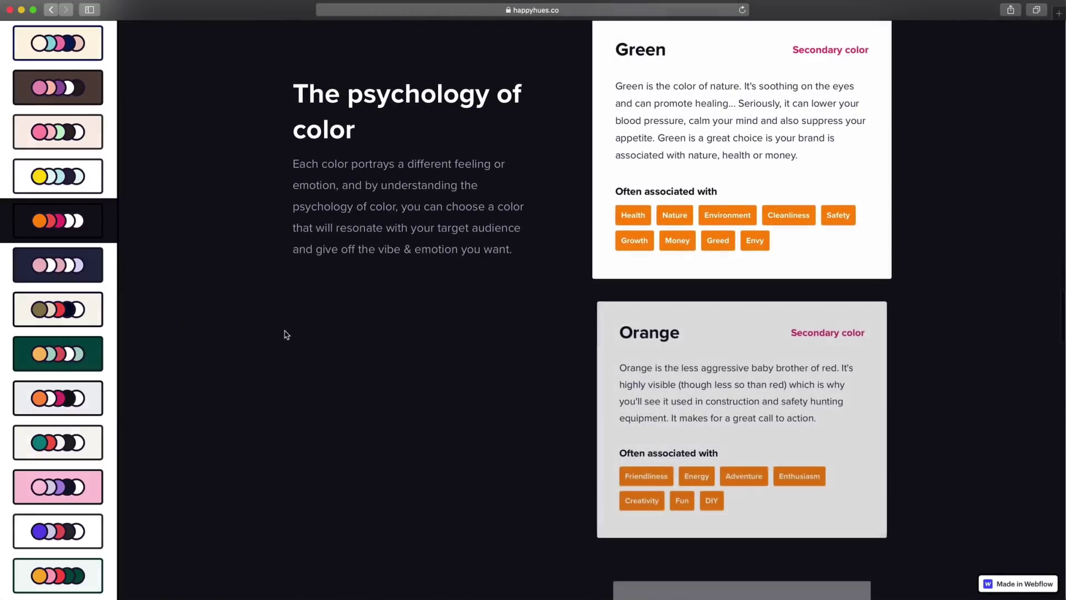
pyautogui.scroll(-20, 287, 339)
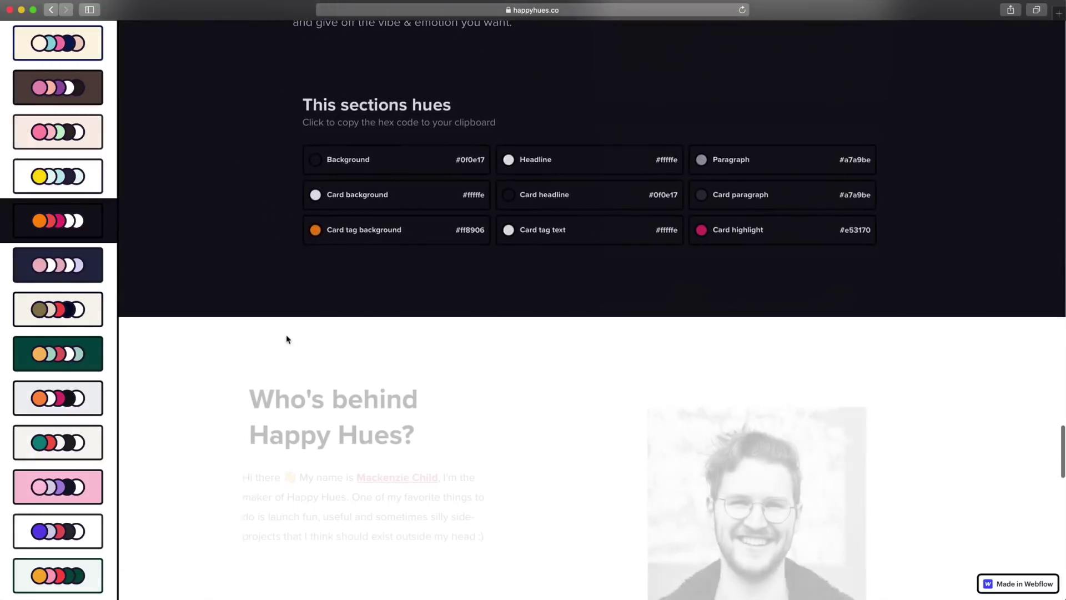
pyautogui.scroll(20, 287, 339)
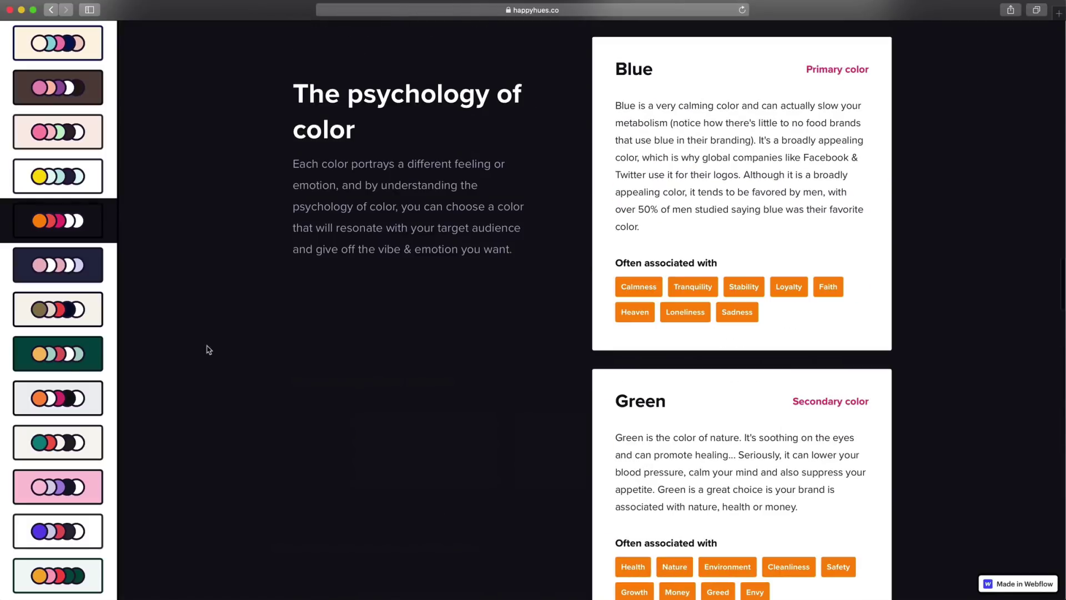
pyautogui.scroll(-5, 67, 371)
pyautogui.click(64, 445)
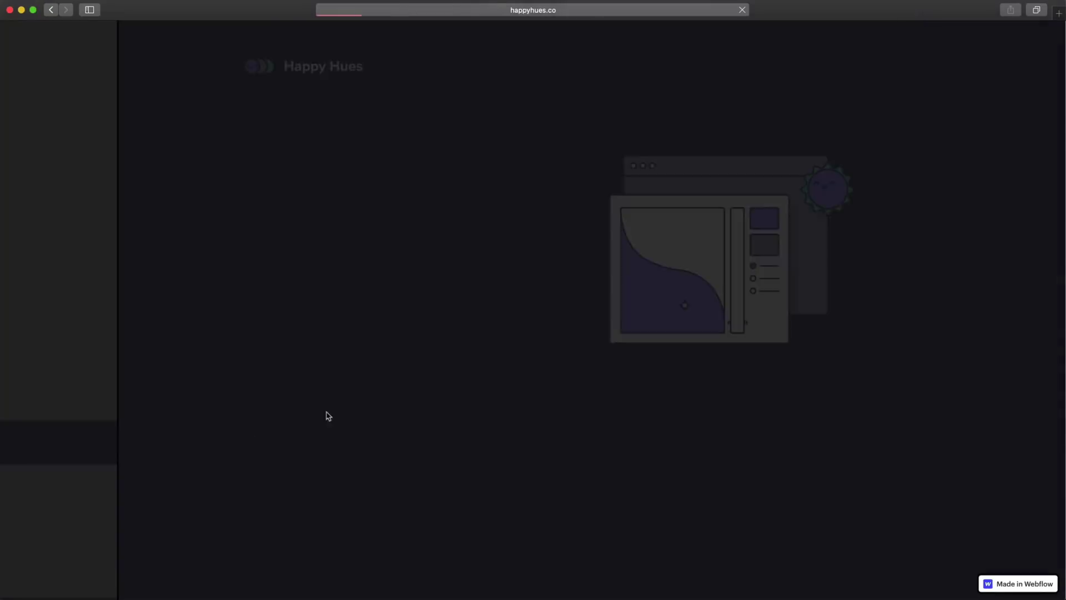
# Step: Browse the dark purple-and-green palette preview across the site
pyautogui.scroll(-2, 930, 355)
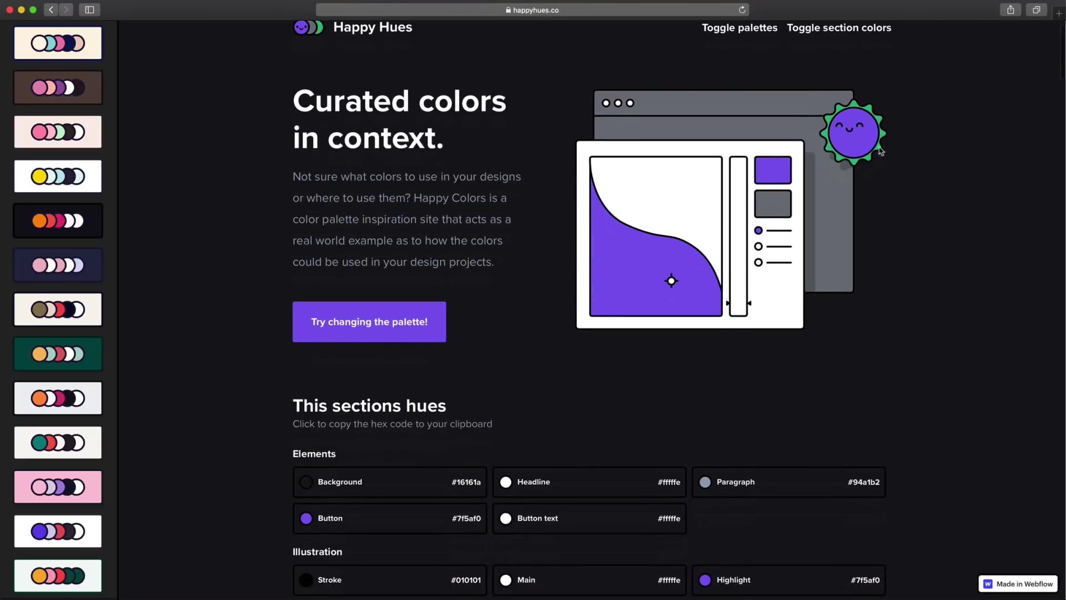
pyautogui.scroll(-10, 920, 239)
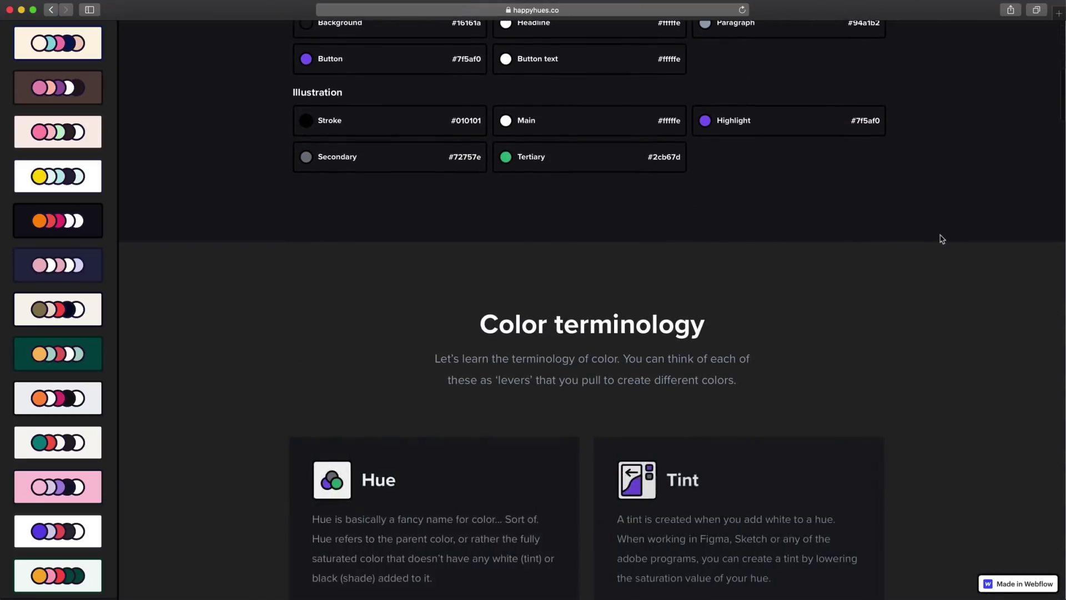
pyautogui.scroll(-5, 926, 200)
pyautogui.scroll(-10, 912, 204)
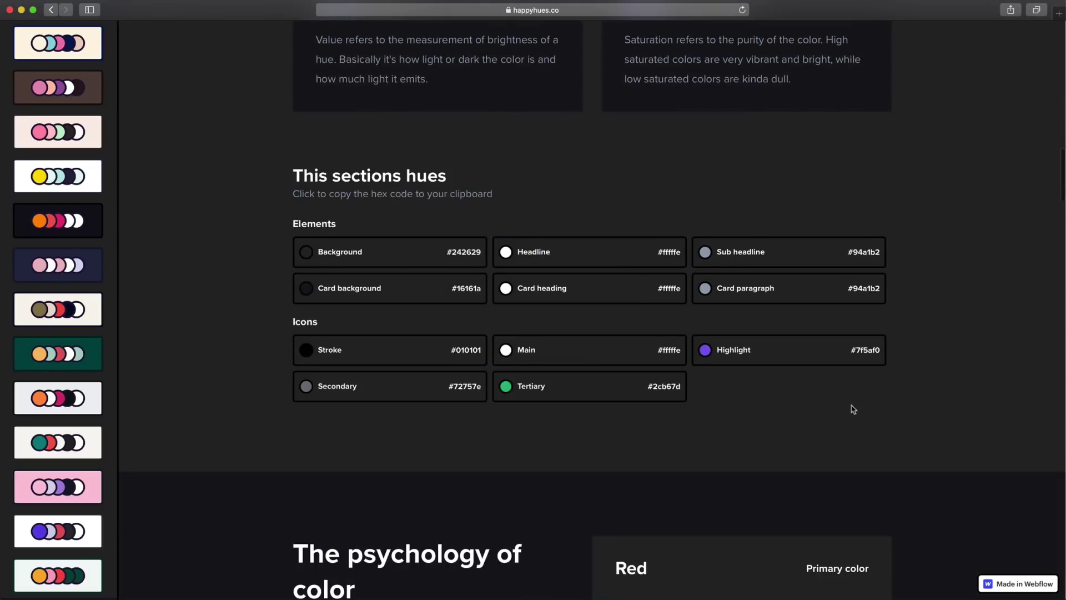
pyautogui.scroll(12, 876, 410)
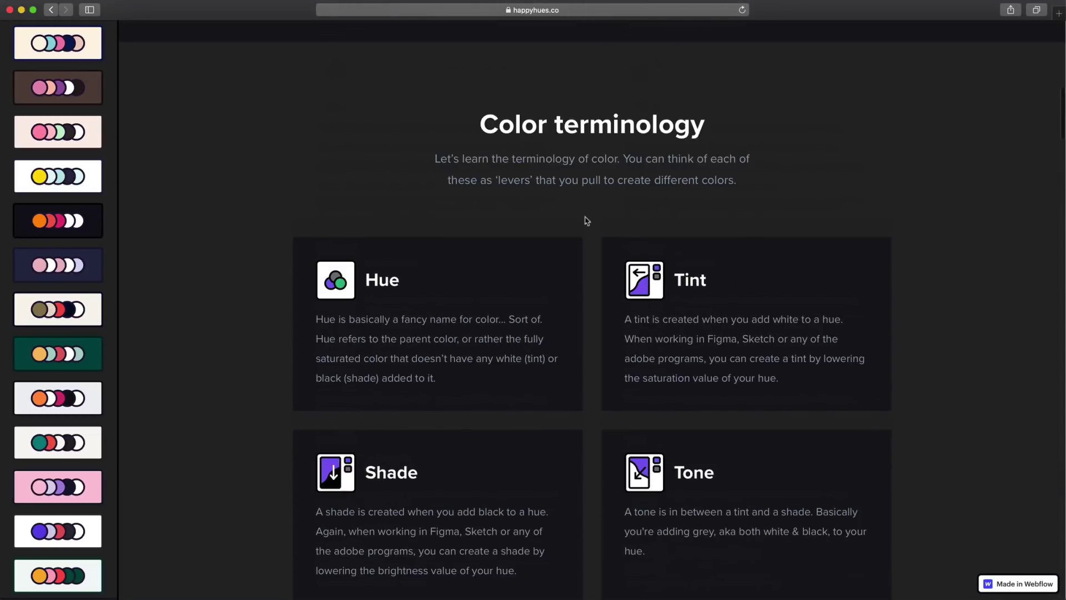
pyautogui.scroll(-8, 844, 222)
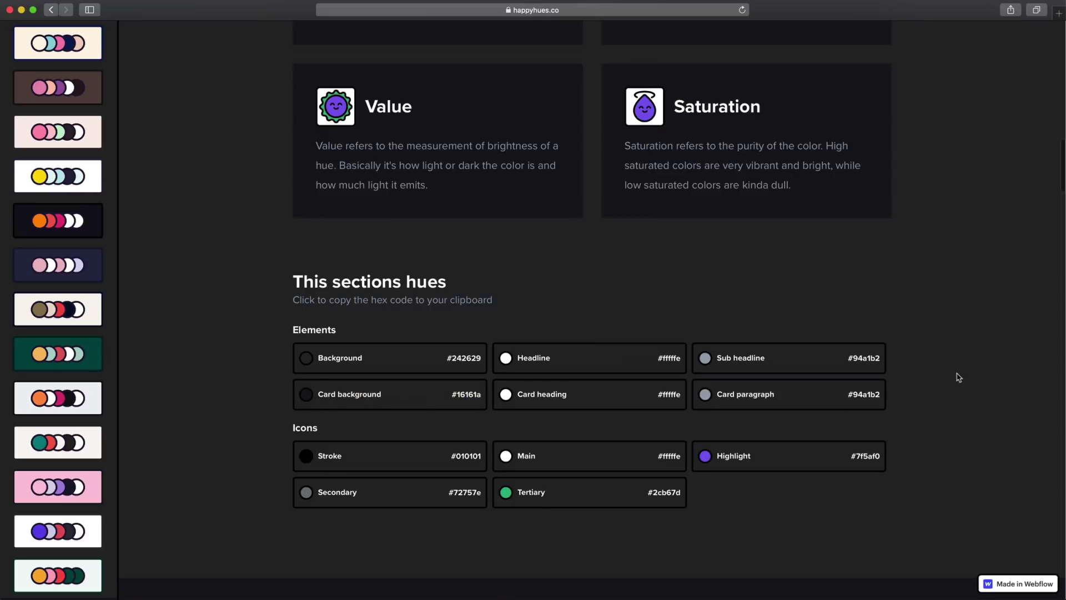
pyautogui.scroll(20, 959, 377)
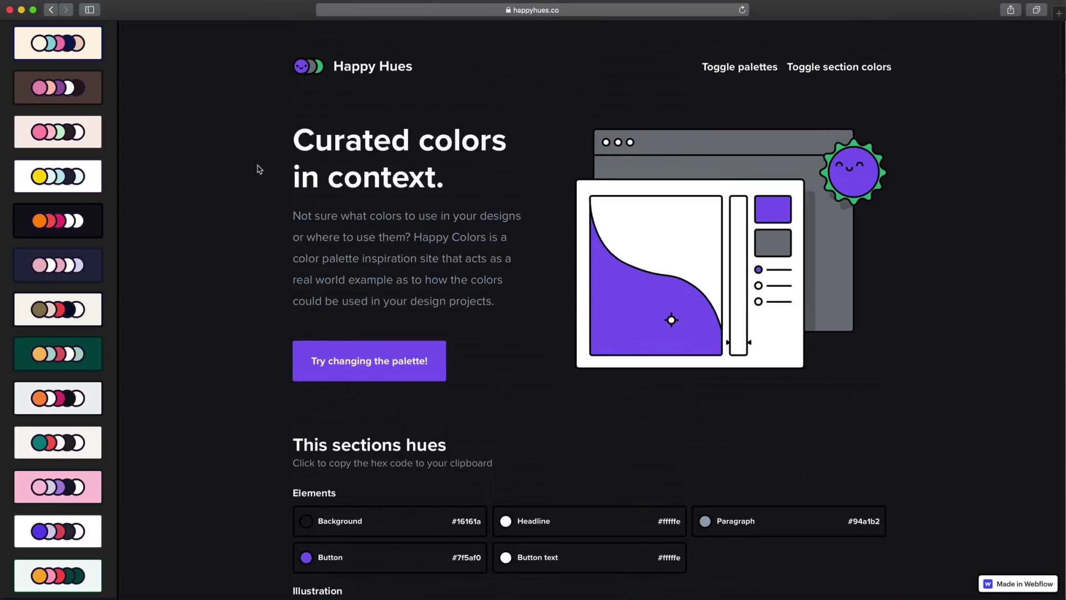
pyautogui.scroll(-5, 214, 166)
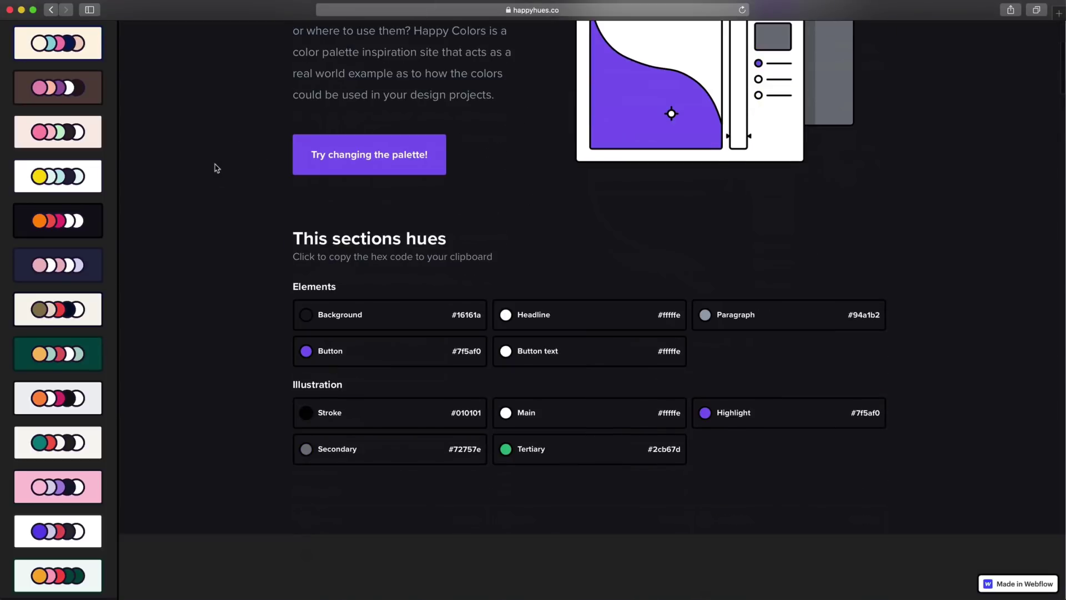
pyautogui.scroll(-4, 217, 170)
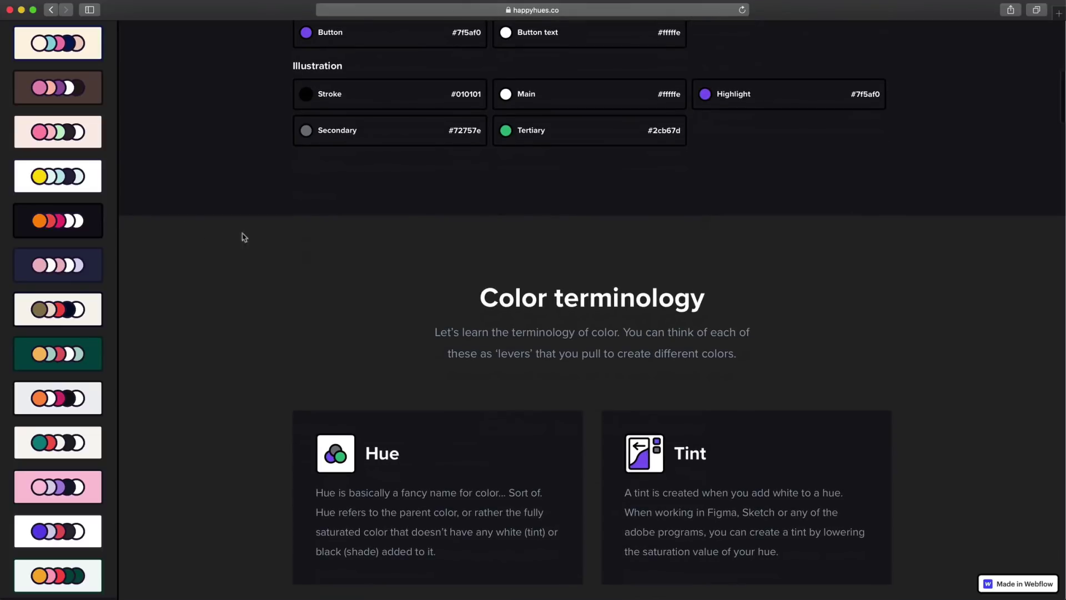
pyautogui.scroll(10, 268, 262)
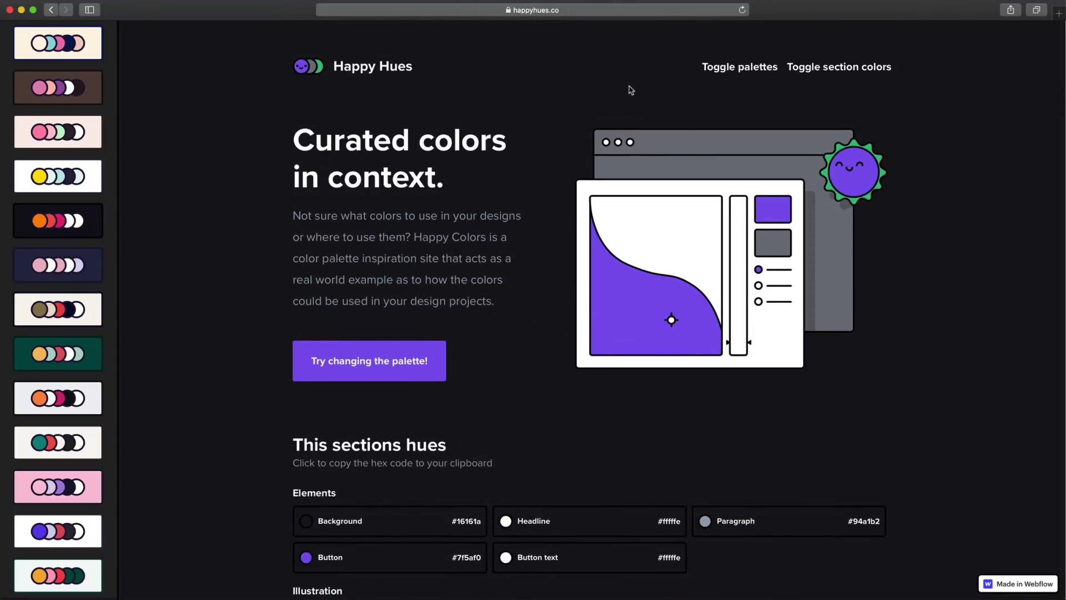
# Step: Hide the palette list and bring the page's section hues into view
pyautogui.click(766, 68)
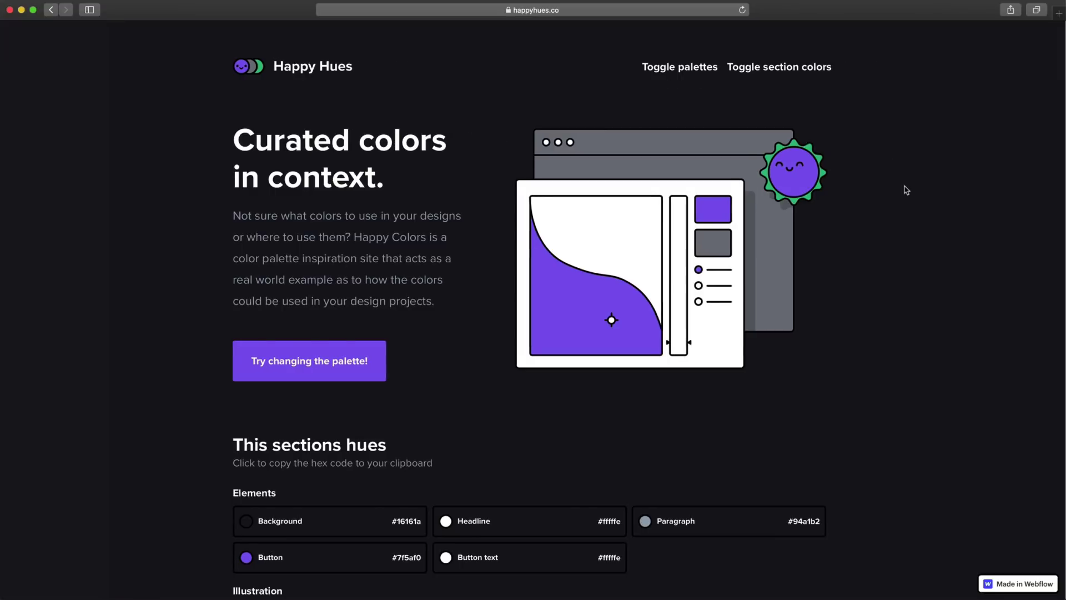
pyautogui.scroll(-4, 906, 189)
pyautogui.scroll(-1, 906, 189)
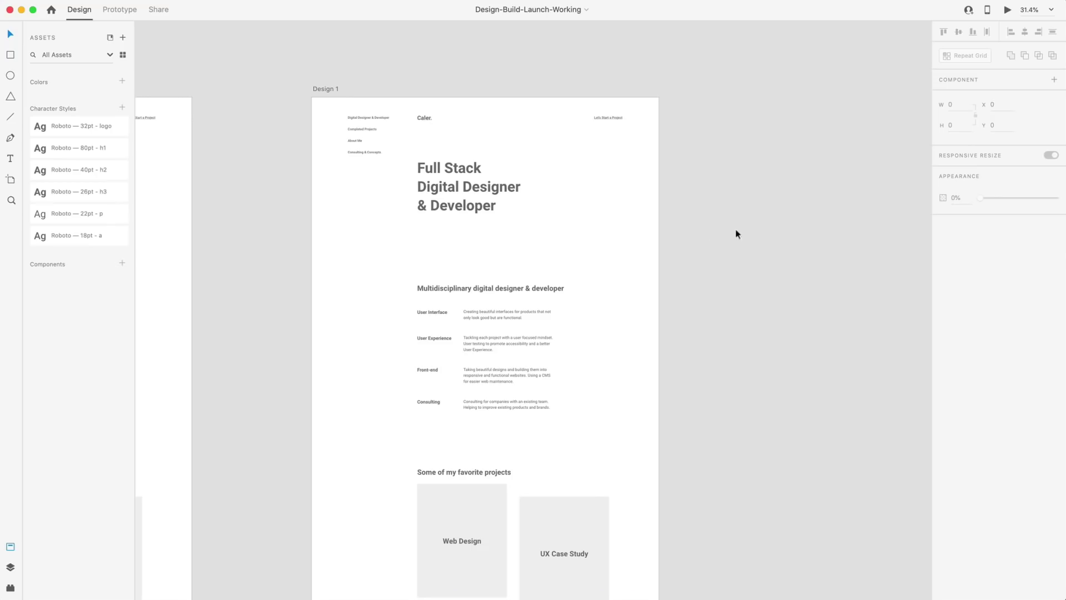
# Step: Draw a borderless white square beside the artboard, aligned with its top
pyautogui.scroll(5, 739, 139)
pyautogui.scroll(5, 718, 139)
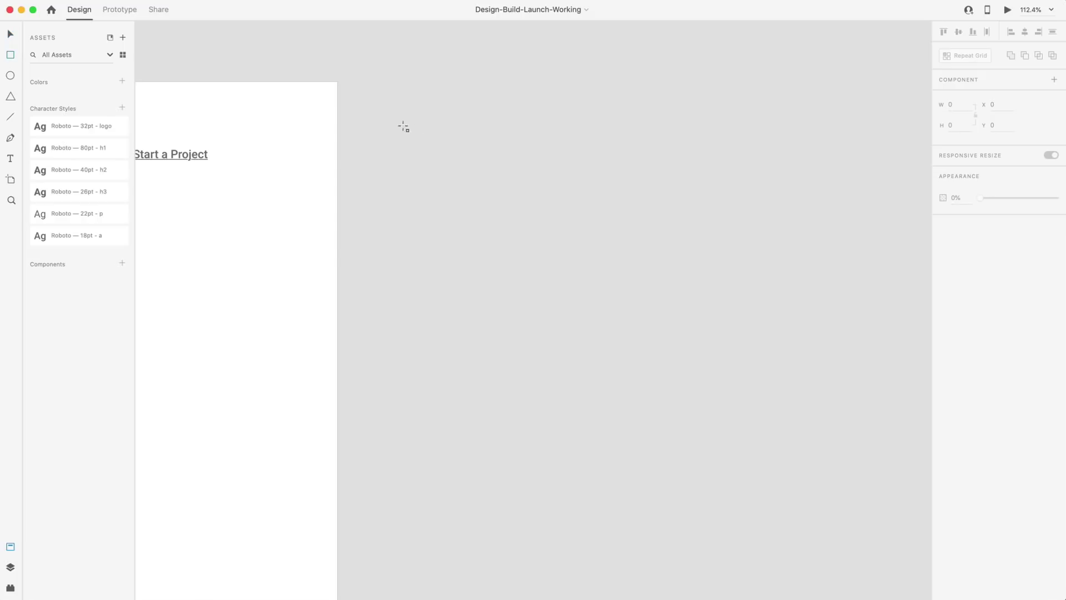
pyautogui.moveTo(393, 100); pyautogui.dragTo(472, 178)
pyautogui.moveTo(452, 140); pyautogui.dragTo(438, 136)
pyautogui.click(944, 281)
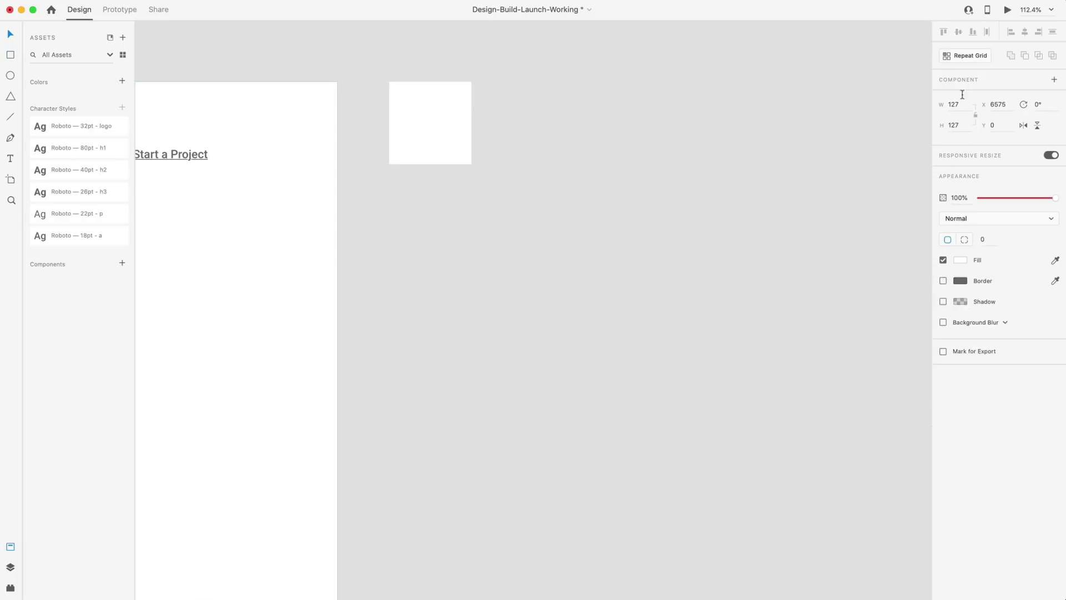
# Step: Repeat the square into a 3×2 grid and ungroup it into six rectangles
pyautogui.click(969, 55)
pyautogui.moveTo(471, 121); pyautogui.dragTo(670, 115)
pyautogui.moveTo(538, 164); pyautogui.dragTo(539, 266)
pyautogui.click(972, 56)
pyautogui.click(706, 167)
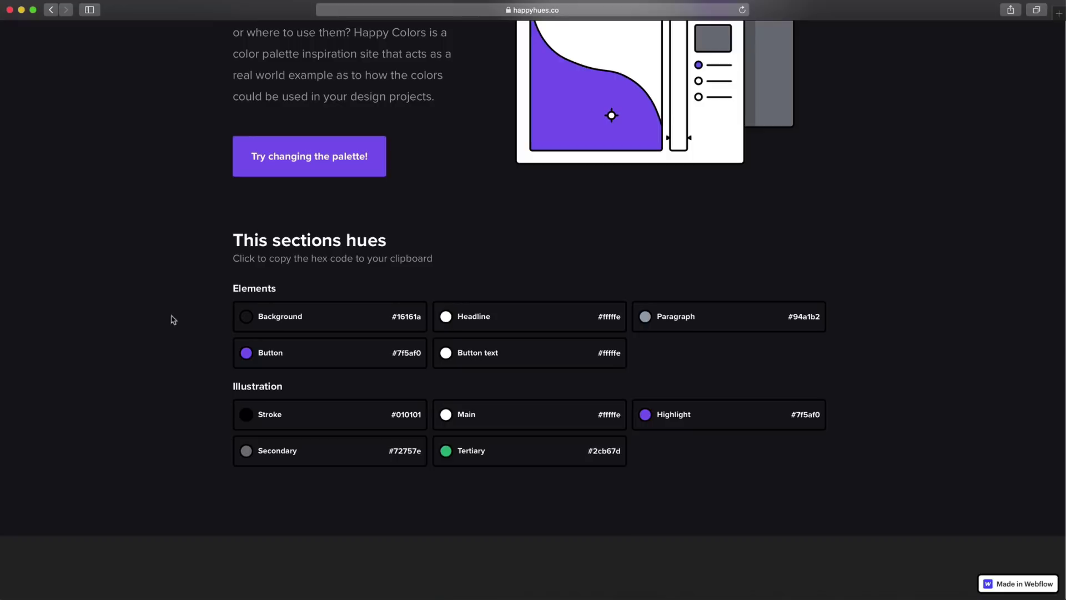
pyautogui.scroll(2, 150, 333)
# Step: Fill the first square with the Background hex #16161a
pyautogui.scroll(-2, 151, 334)
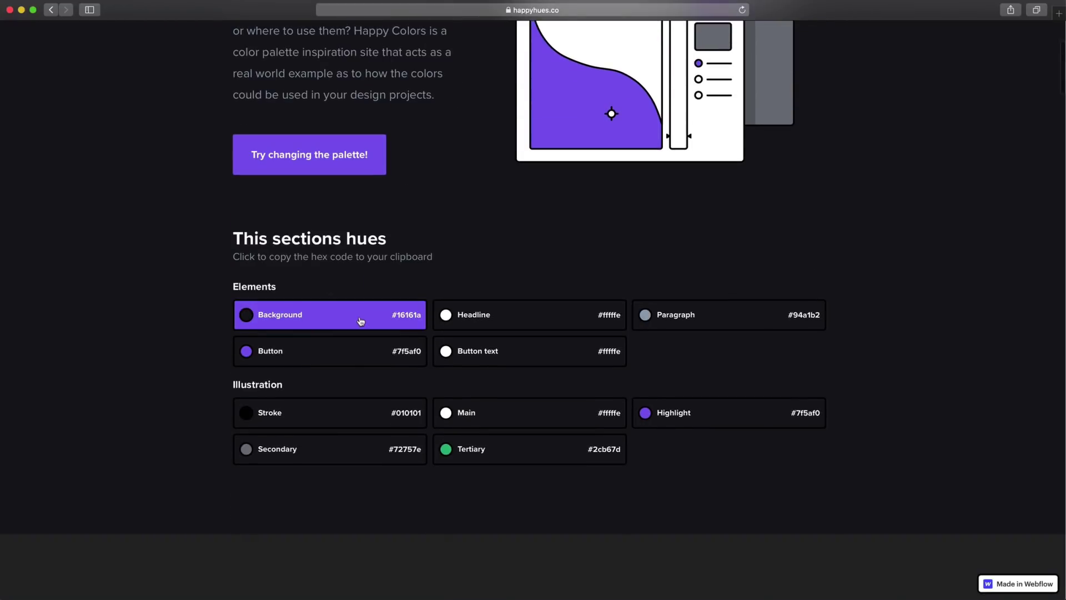
pyautogui.click(381, 321)
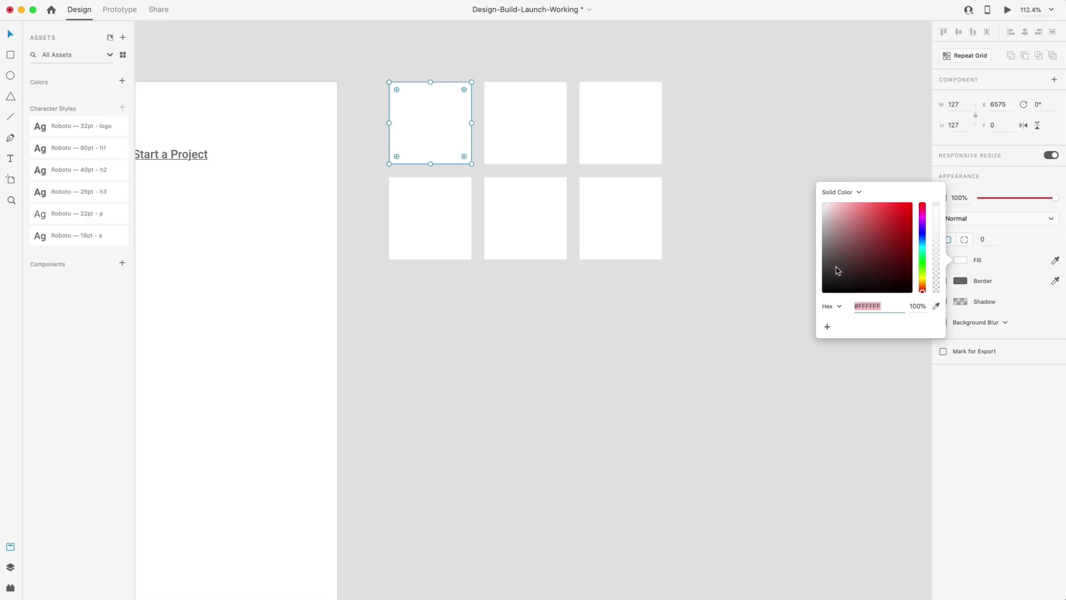
pyautogui.write('#16161a')
pyautogui.press('Return')
pyautogui.click(733, 217)
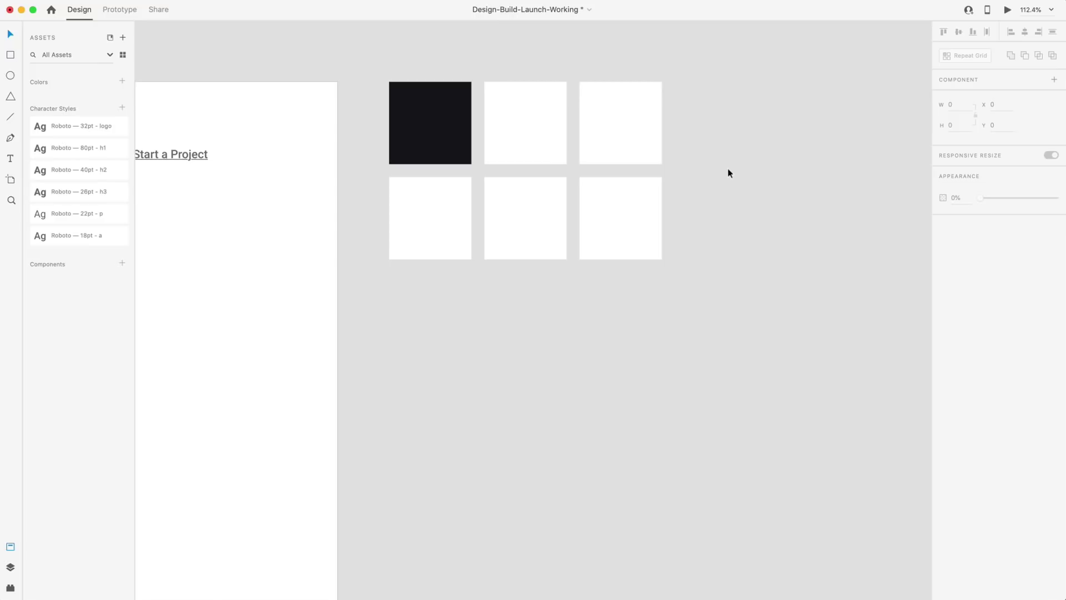
# Step: Colour the remaining squares dark, purple, green and grey-blue
pyautogui.click(526, 122)
pyautogui.click(951, 235)
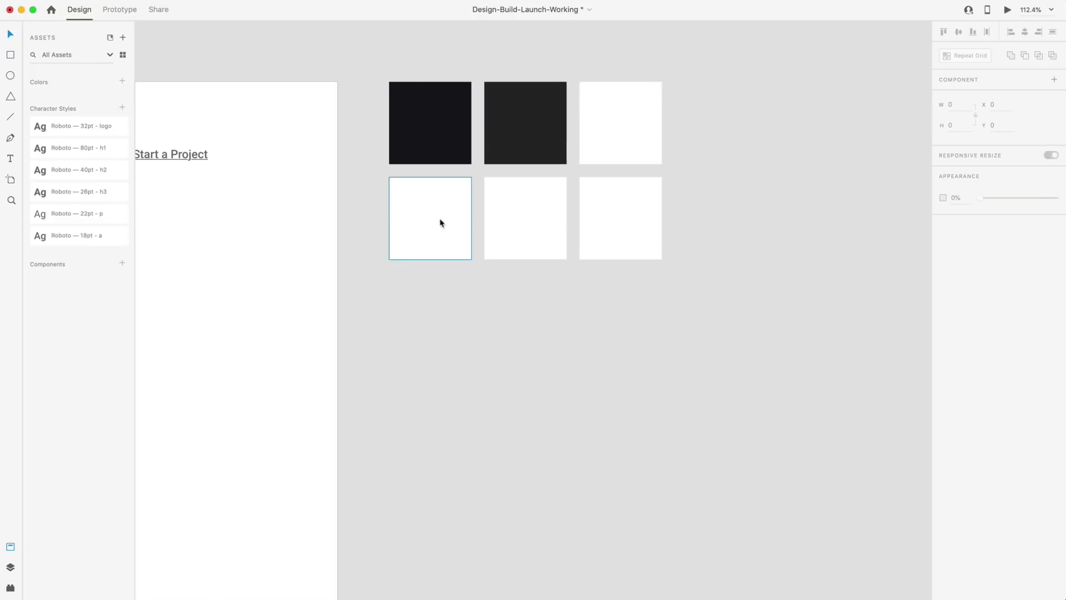
pyautogui.click(441, 222)
pyautogui.click(511, 242)
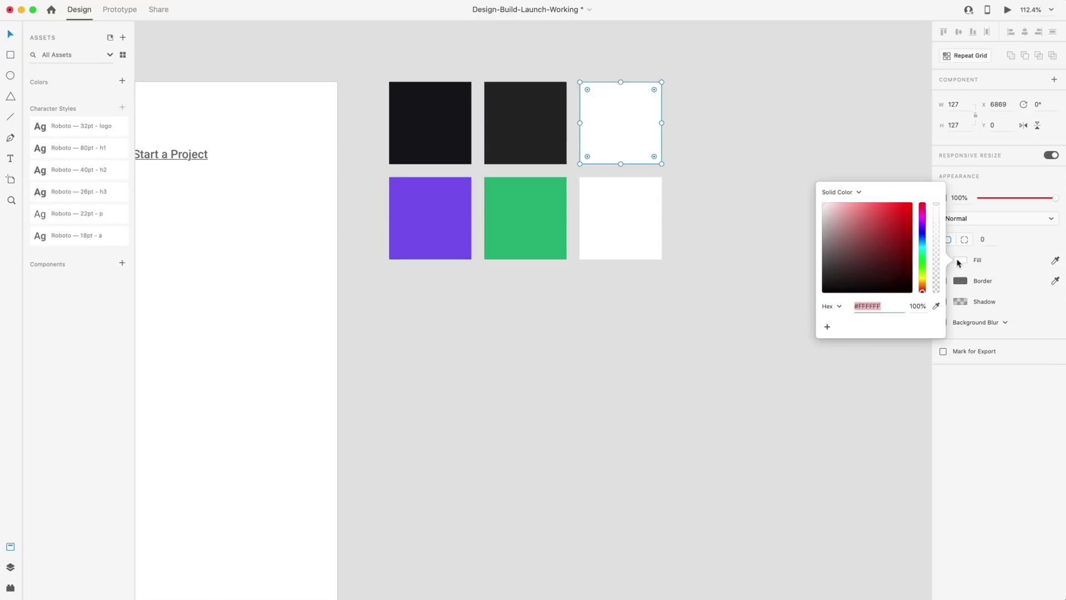
pyautogui.click(1017, 342)
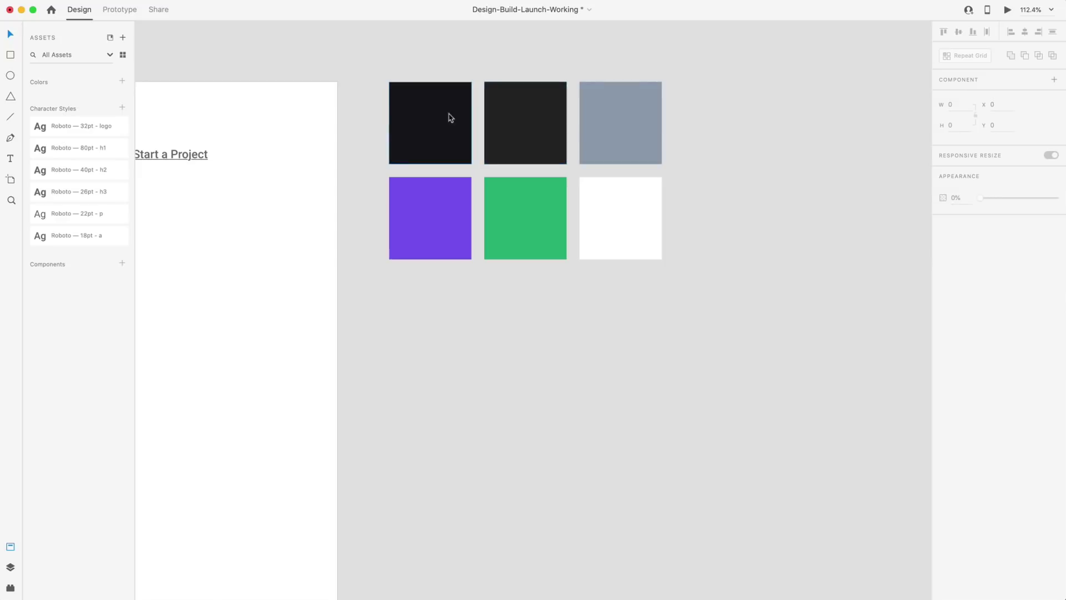
# Step: Check the fill hex values of the two dark, grey, purple and green squares
pyautogui.click(468, 140)
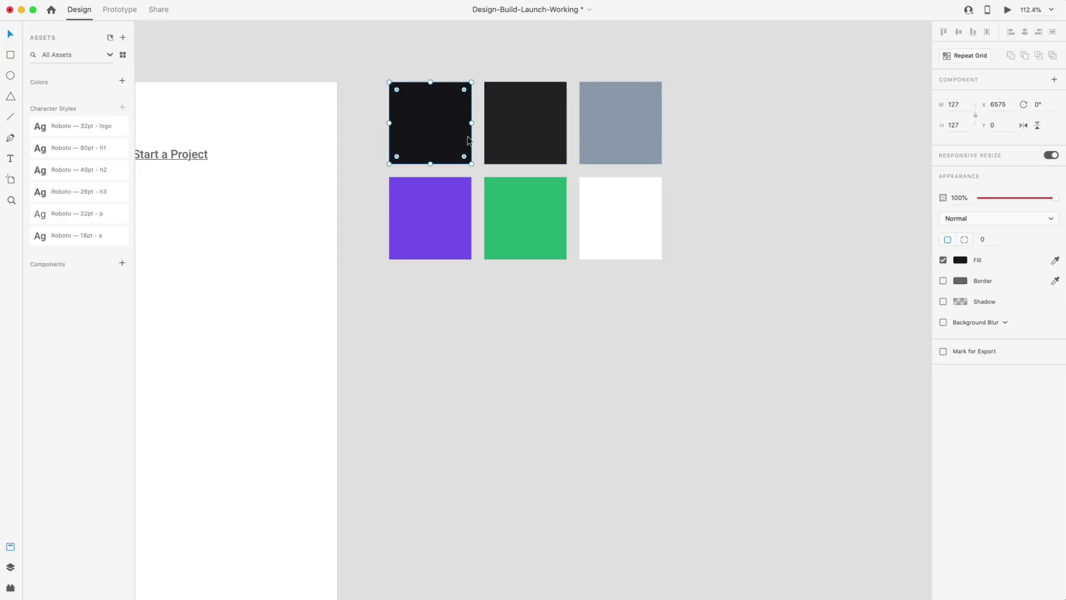
pyautogui.click(960, 261)
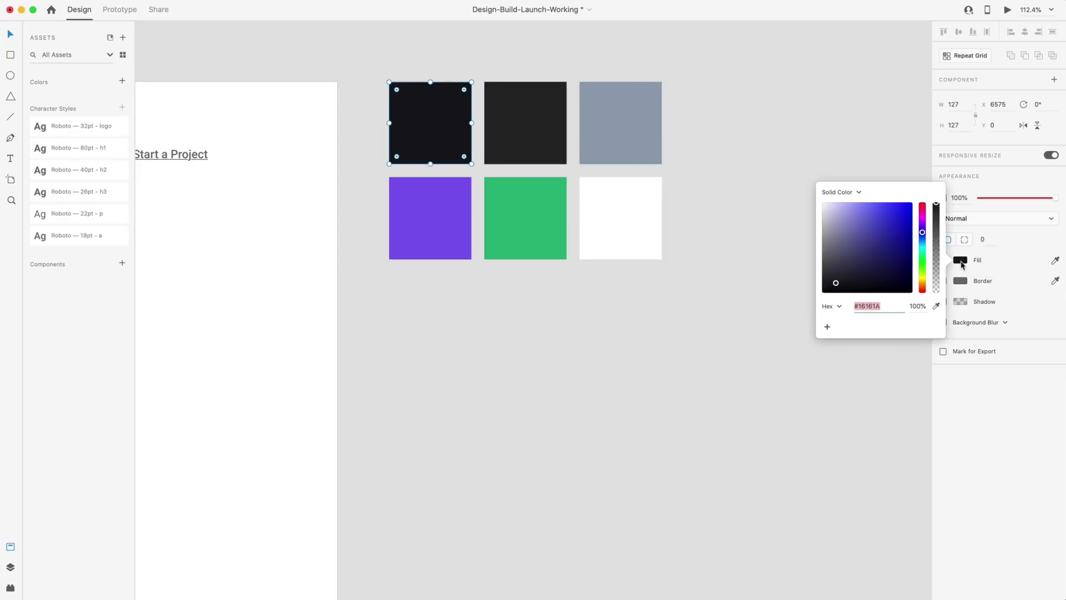
pyautogui.click(555, 149)
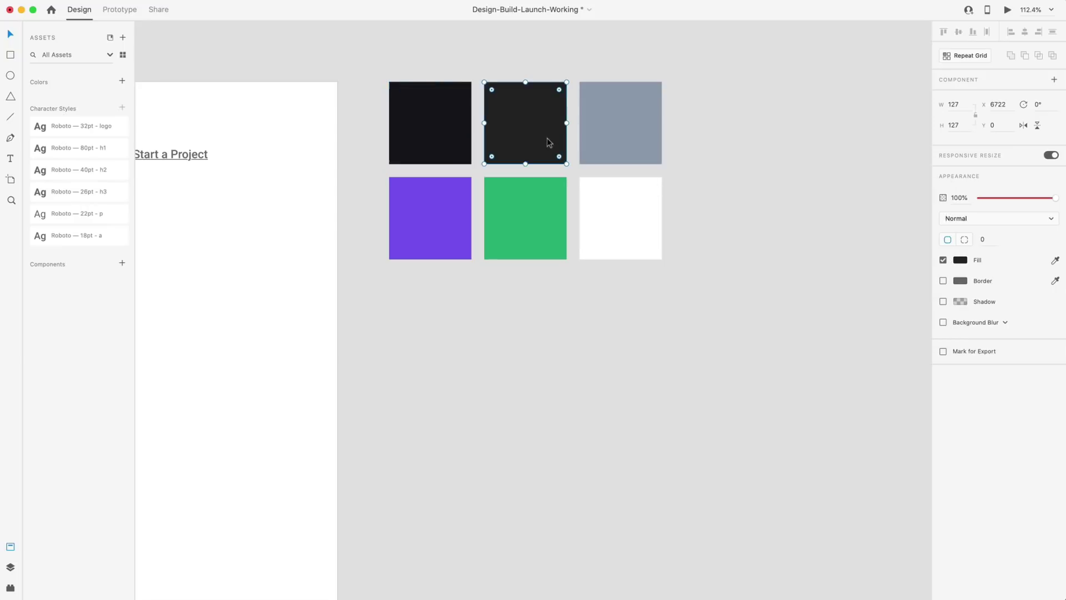
pyautogui.click(961, 260)
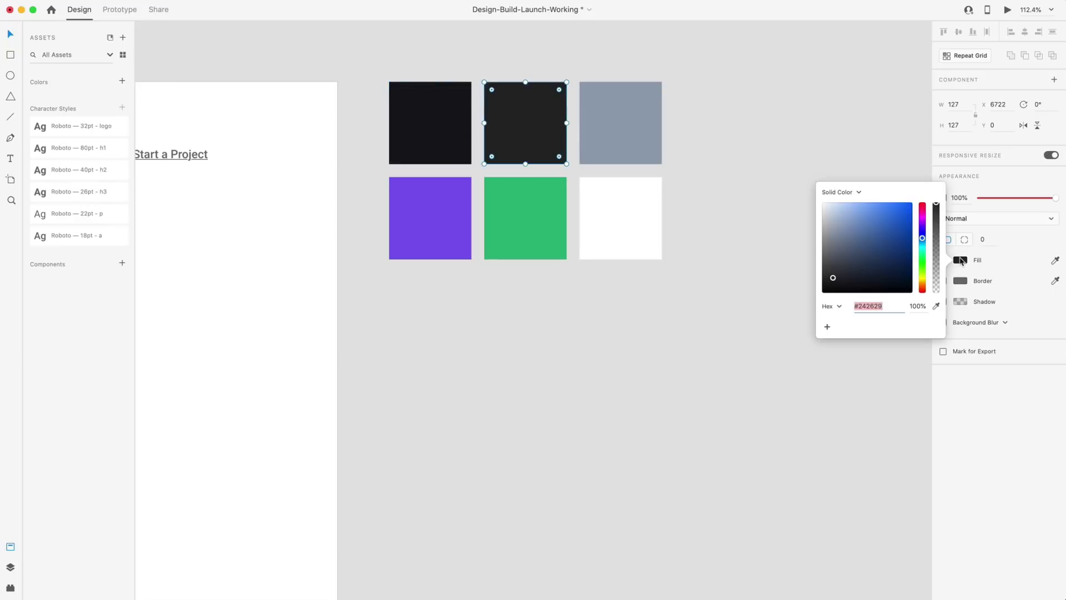
pyautogui.click(590, 131)
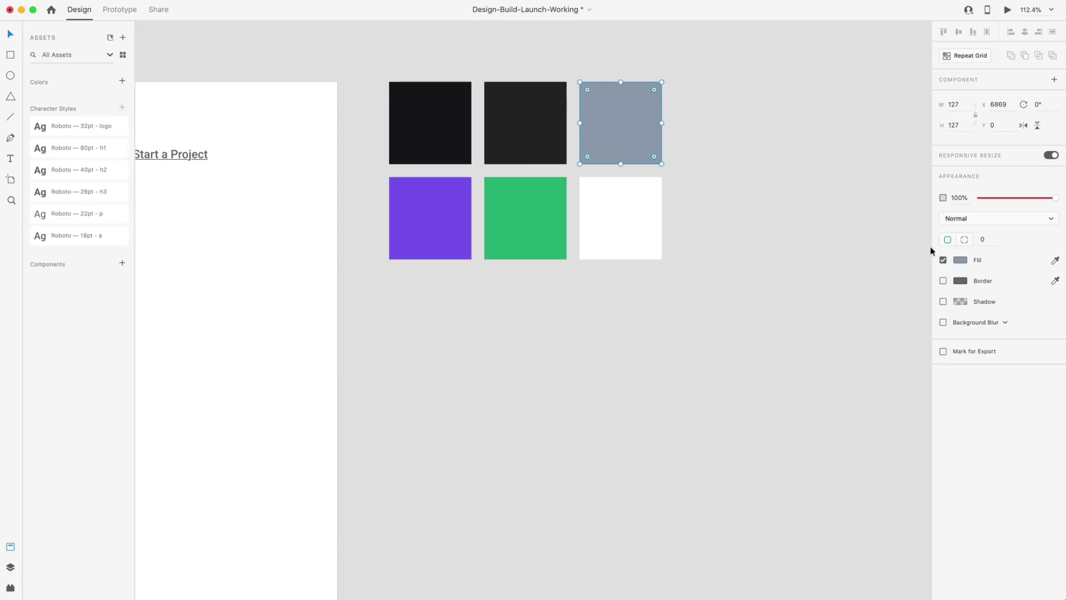
pyautogui.click(965, 264)
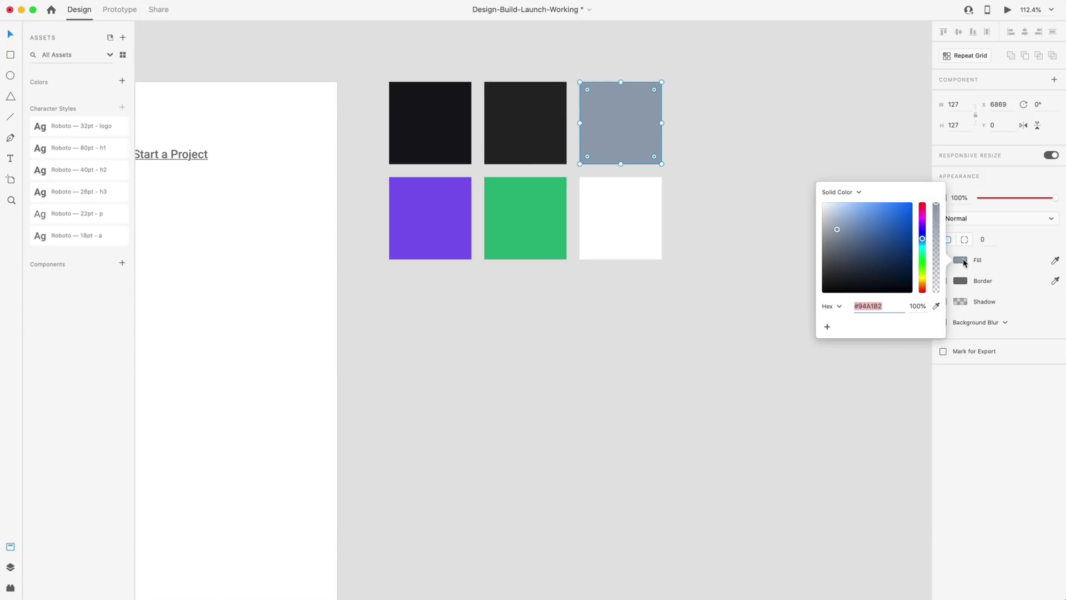
pyautogui.click(468, 240)
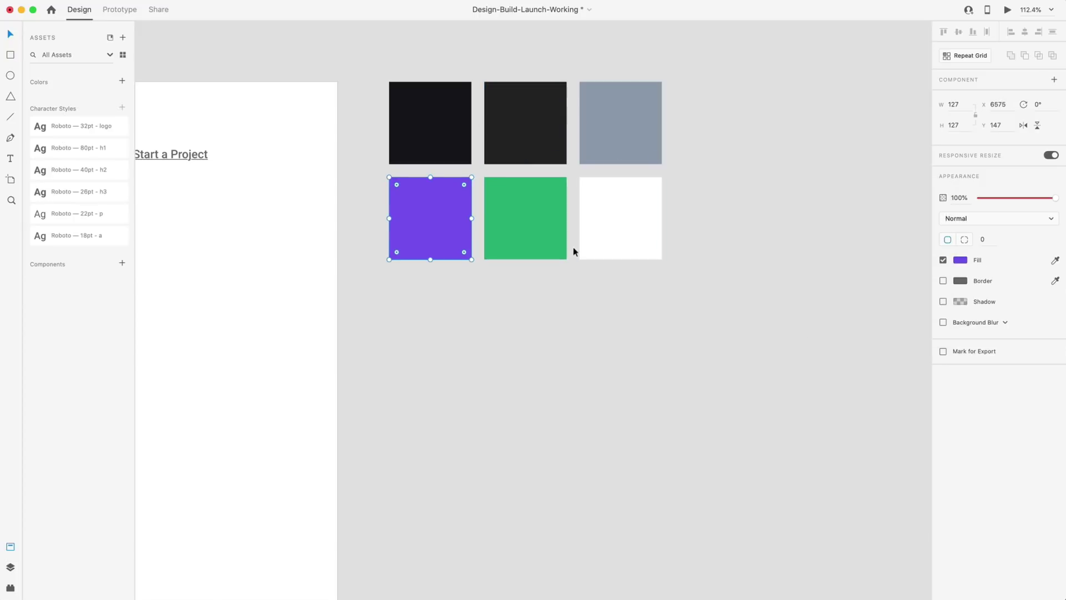
pyautogui.click(960, 261)
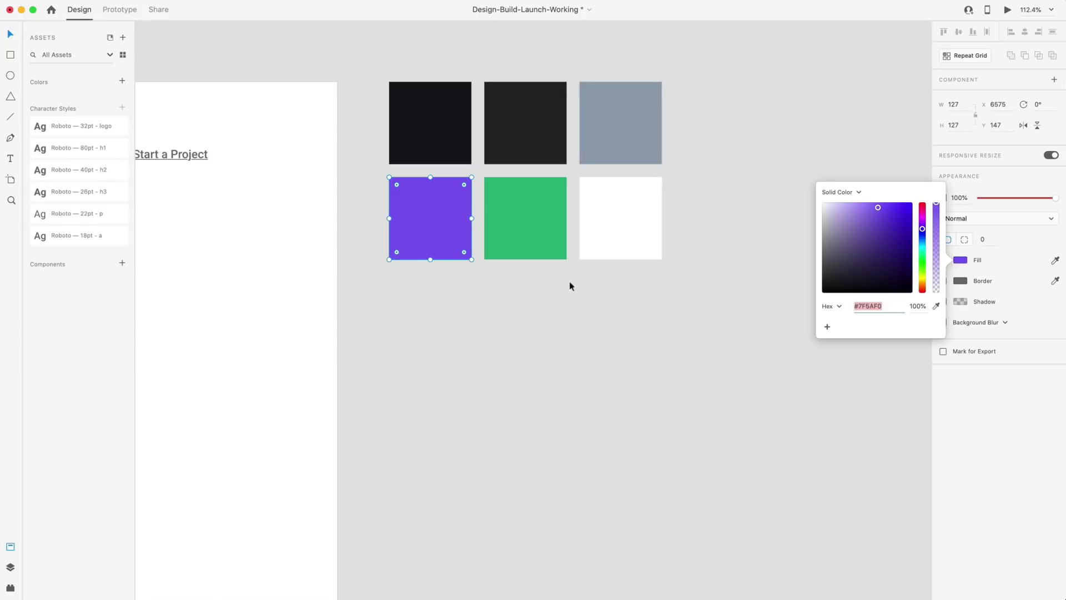
pyautogui.click(541, 243)
pyautogui.click(962, 261)
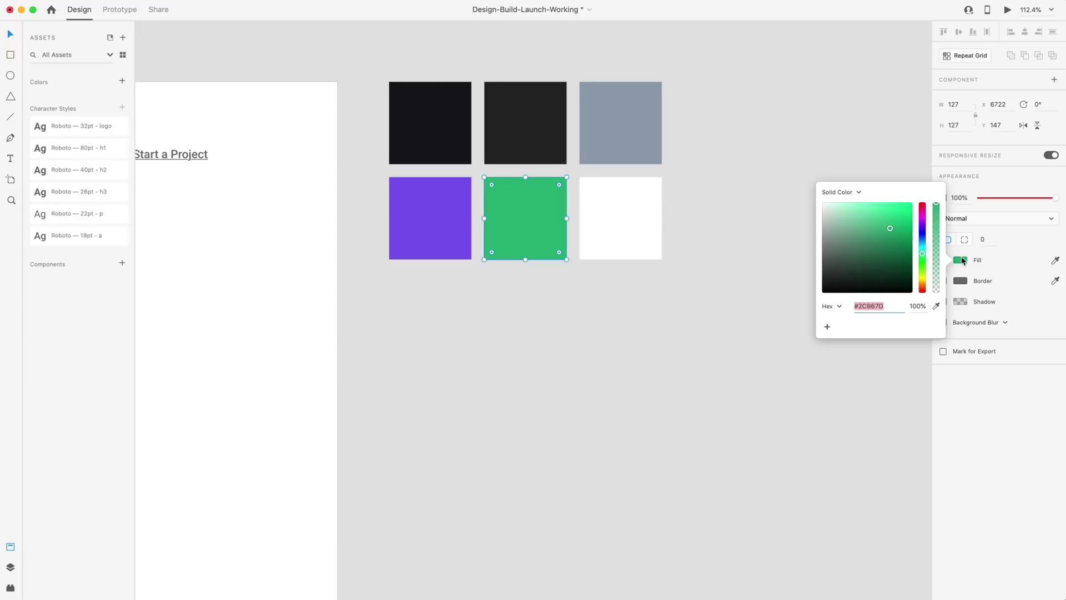
# Step: Change the white square's fill hex to #FFFFFE
pyautogui.click(661, 256)
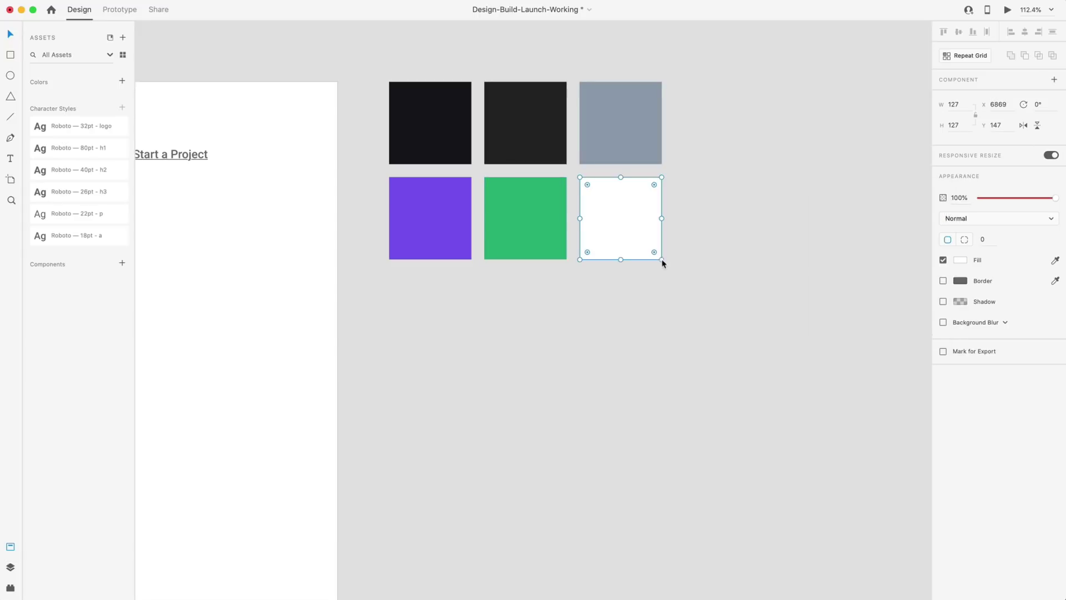
pyautogui.click(964, 264)
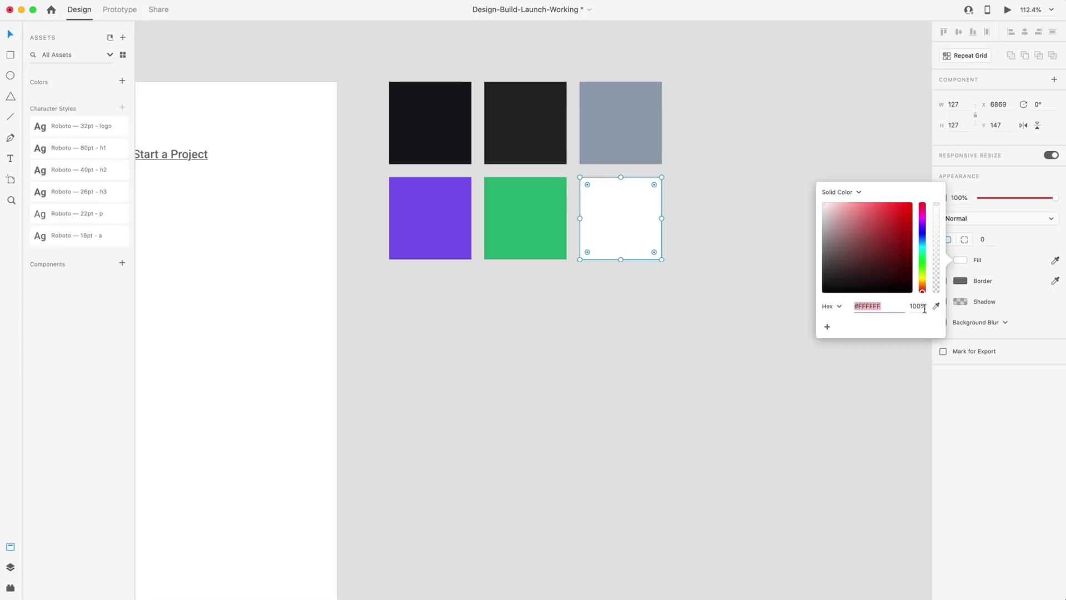
pyautogui.click(895, 306)
pyautogui.write('e')
pyautogui.press('Return')
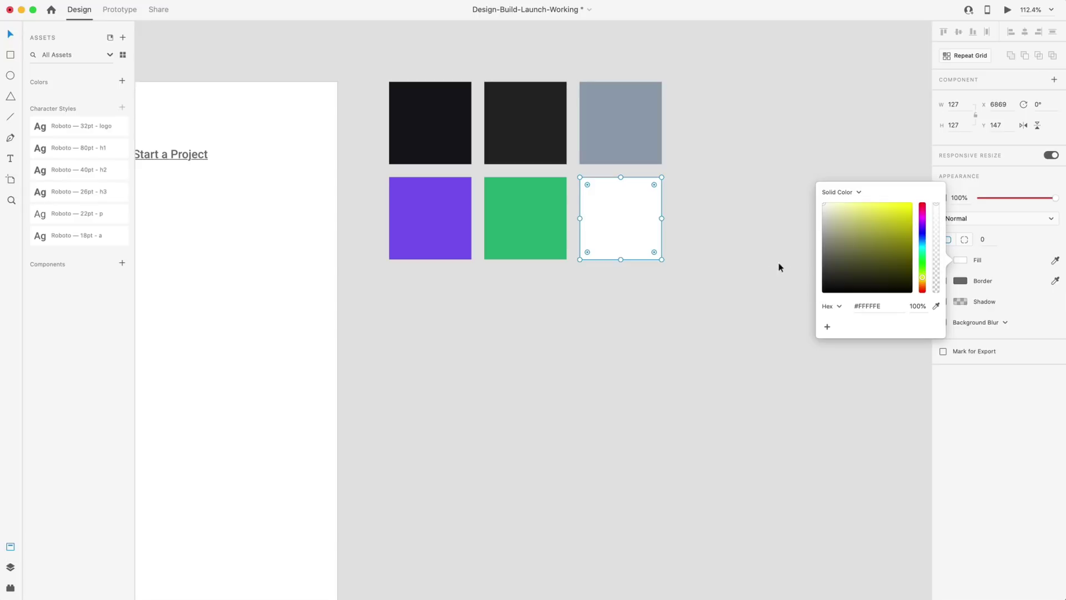
pyautogui.click(748, 254)
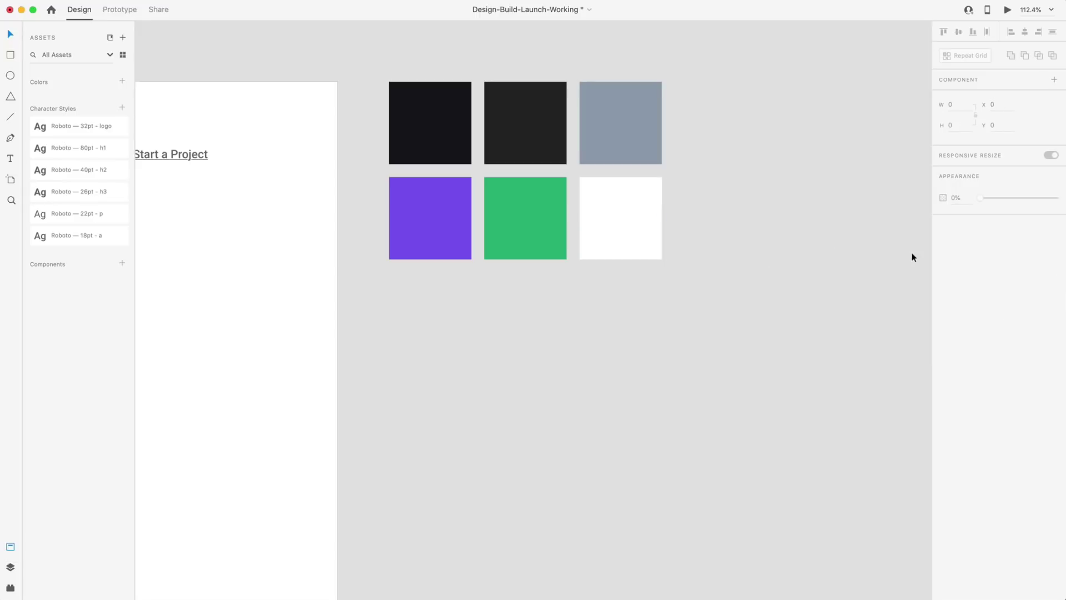
pyautogui.click(621, 200)
# Step: Add the six squares' colours to the document's Assets colours
pyautogui.click(726, 260)
pyautogui.moveTo(776, 337); pyautogui.dragTo(398, 78)
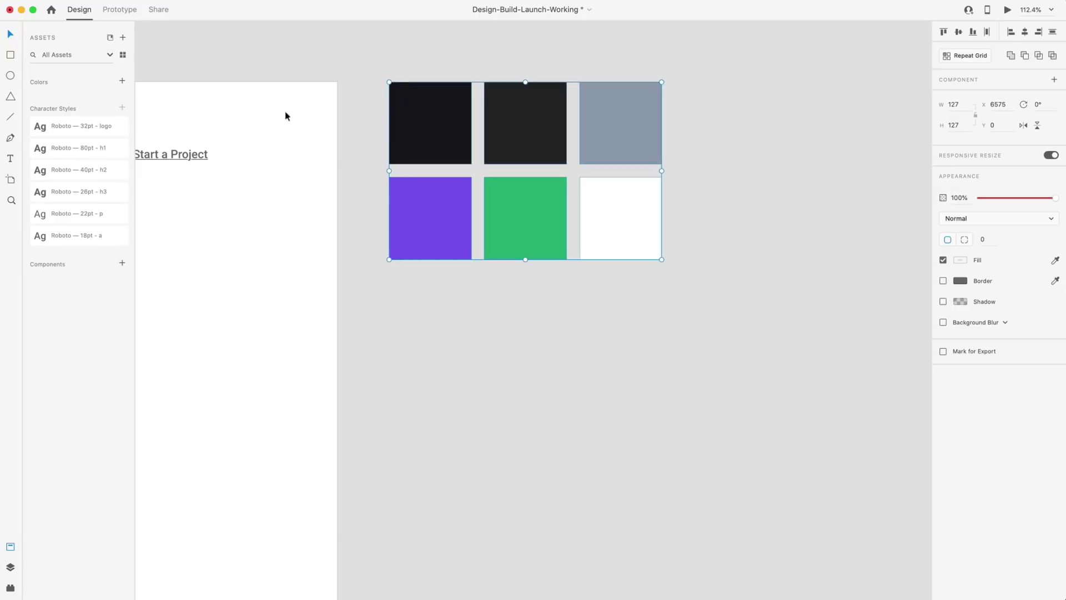
pyautogui.click(122, 81)
pyautogui.click(624, 387)
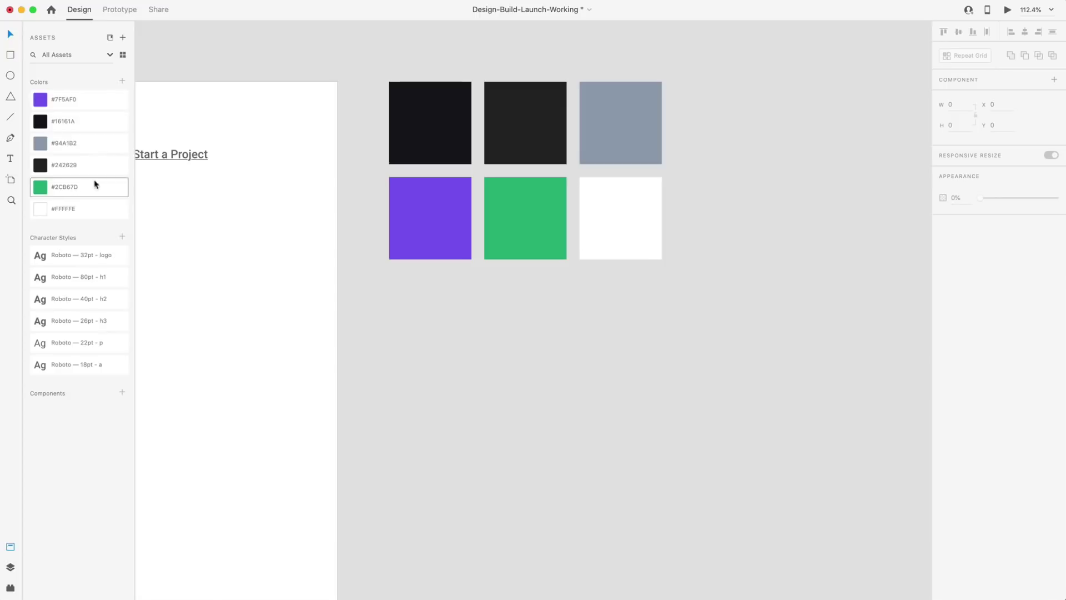
# Step: Reorder the swatches #16161A, #242629, #94A1B2 to the top and delete the sample squares
pyautogui.moveTo(84, 124); pyautogui.dragTo(83, 99)
pyautogui.moveTo(74, 165); pyautogui.dragTo(88, 110)
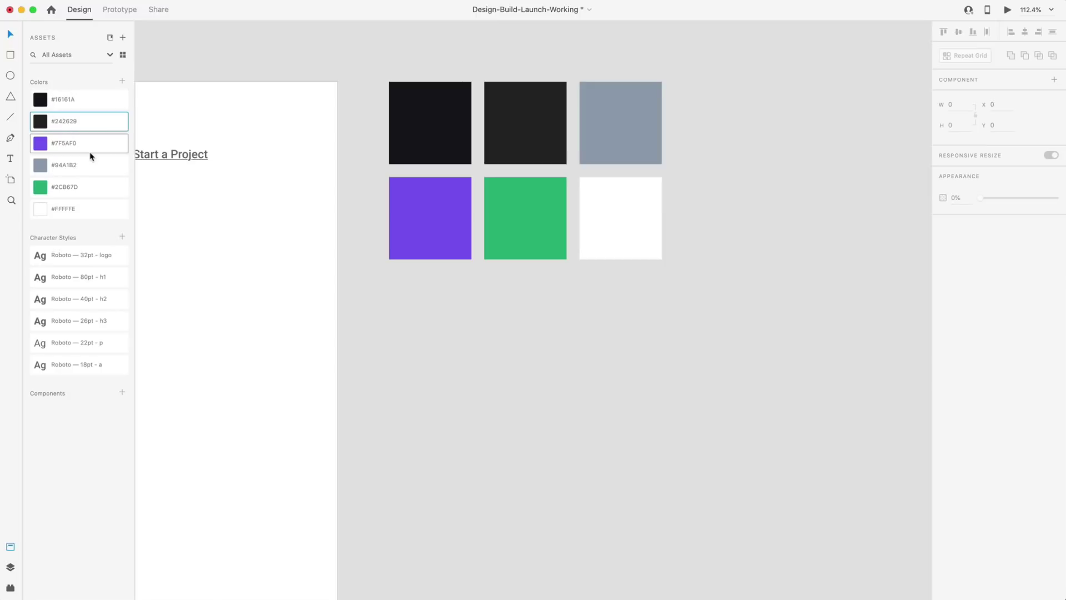
pyautogui.moveTo(74, 189); pyautogui.dragTo(85, 141)
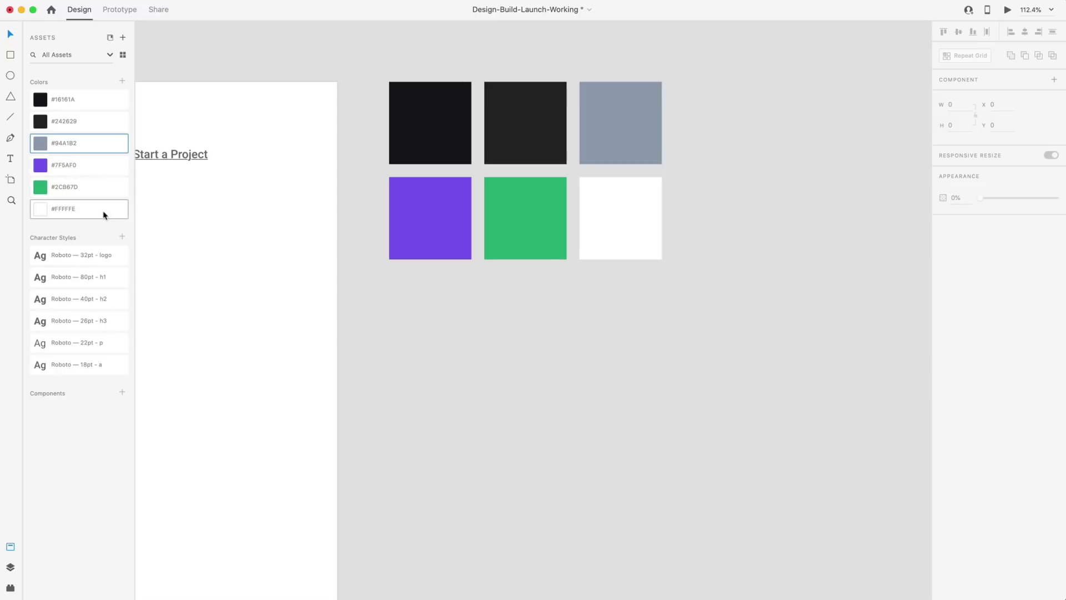
pyautogui.moveTo(754, 340); pyautogui.dragTo(396, 35)
pyautogui.press('Delete')
# Step: Fill the Design 1 artboard background with #16161A
pyautogui.scroll(-8, 655, 243)
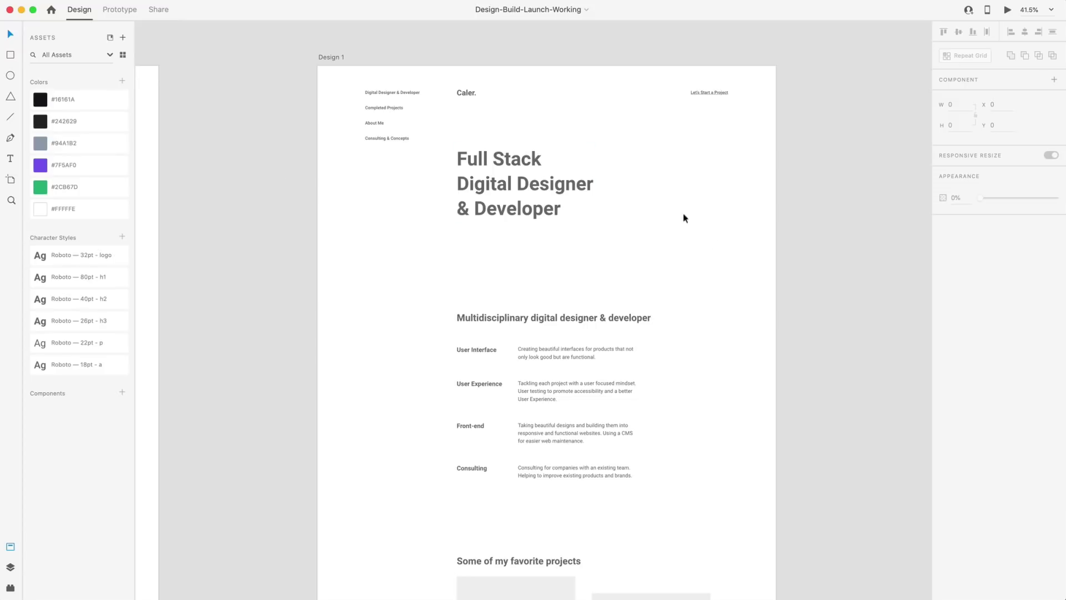
pyautogui.click(330, 57)
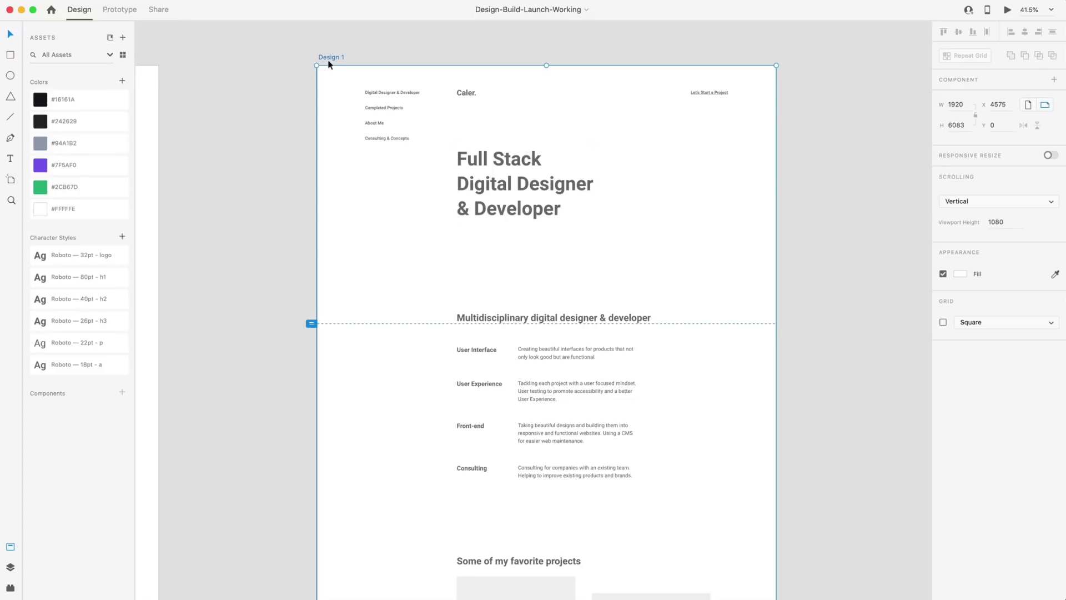
pyautogui.click(96, 105)
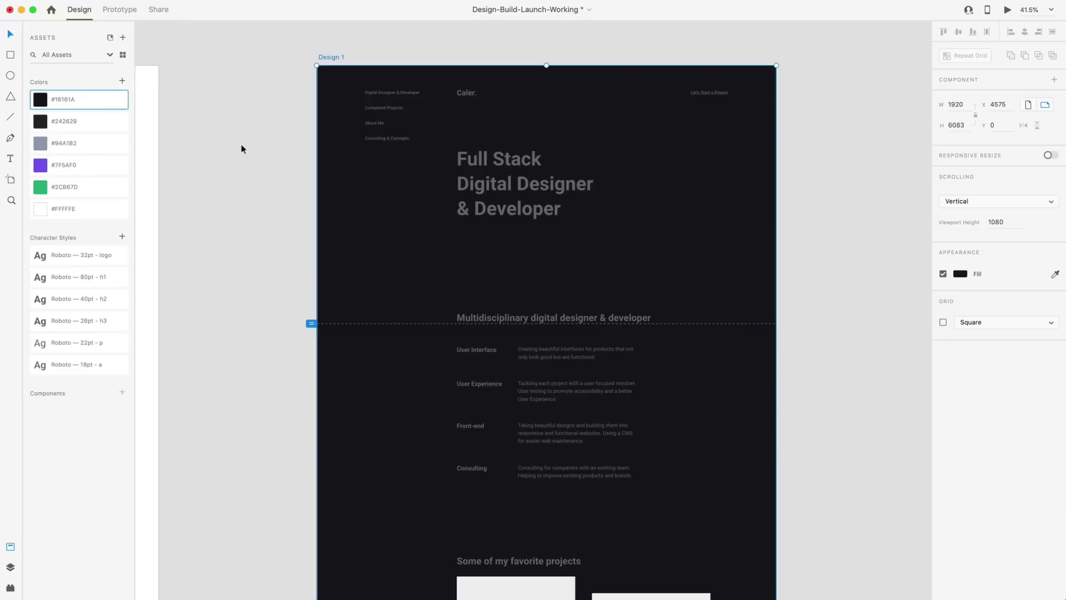
# Step: Recolour all the artboard's text to grey #94A1B2
pyautogui.moveTo(278, 77); pyautogui.dragTo(841, 566)
pyautogui.click(105, 144)
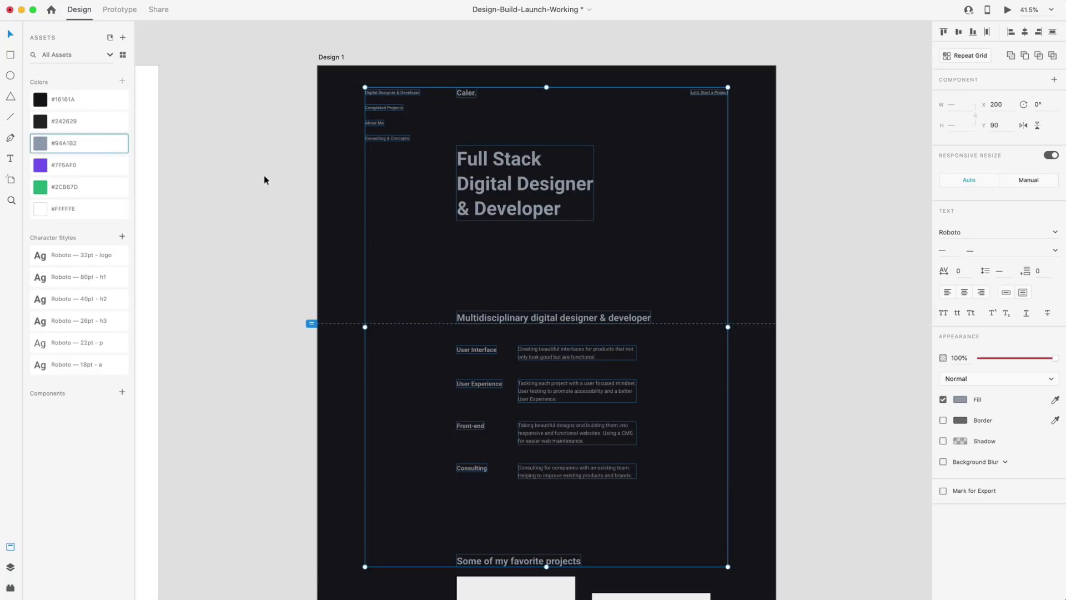
pyautogui.click(247, 191)
pyautogui.scroll(-5, 248, 193)
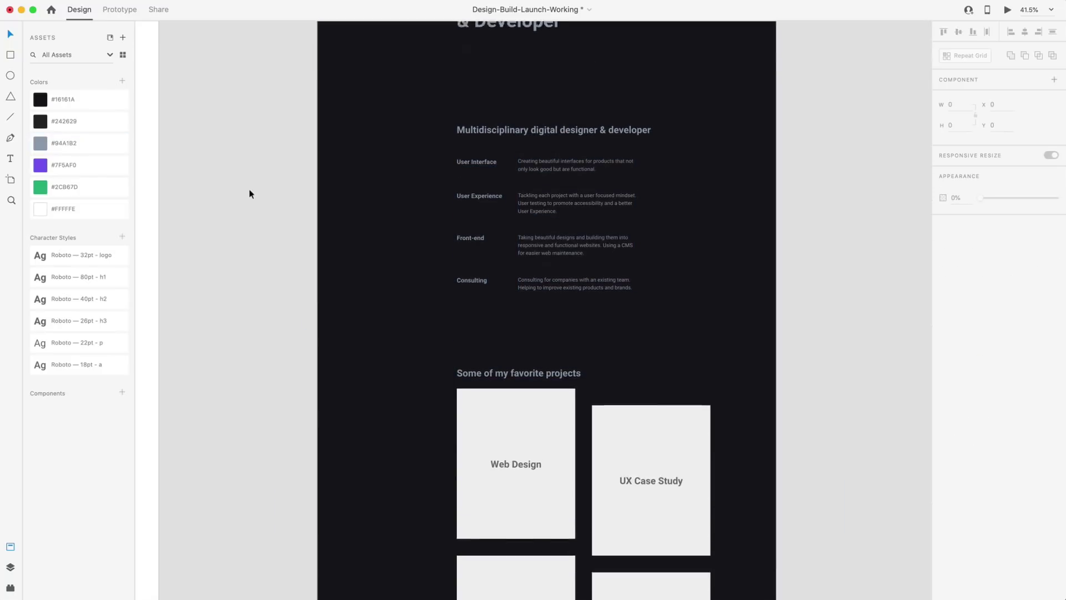
pyautogui.scroll(-10, 249, 194)
pyautogui.moveTo(855, 373); pyautogui.dragTo(655, 262)
pyautogui.click(852, 492)
pyautogui.scroll(-3, 836, 259)
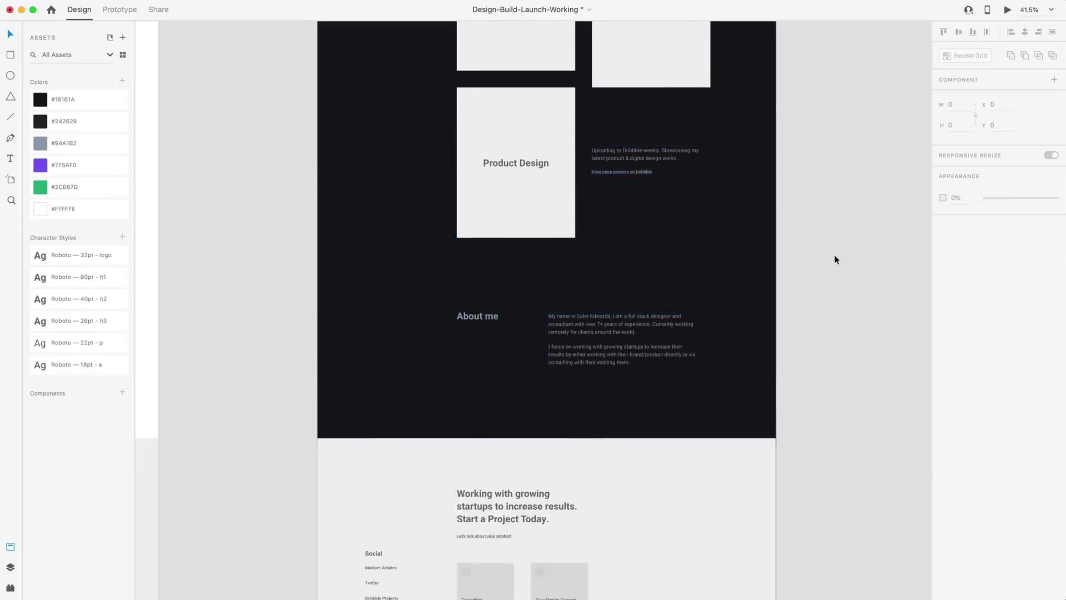
pyautogui.scroll(-5, 836, 259)
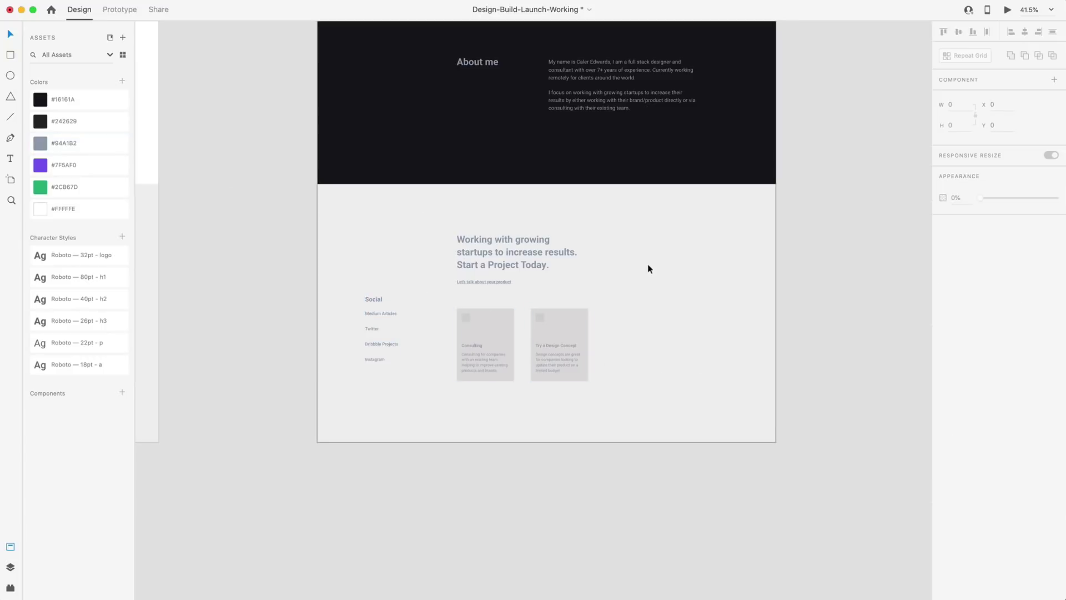
# Step: Fill the footer background rectangle with #242629
pyautogui.click(682, 255)
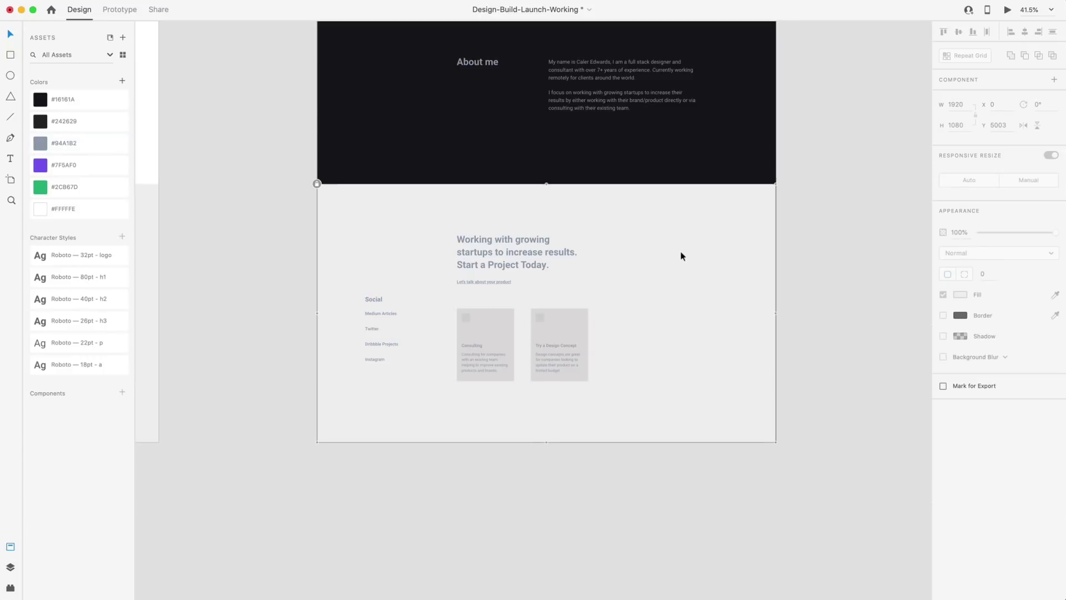
pyautogui.click(317, 184)
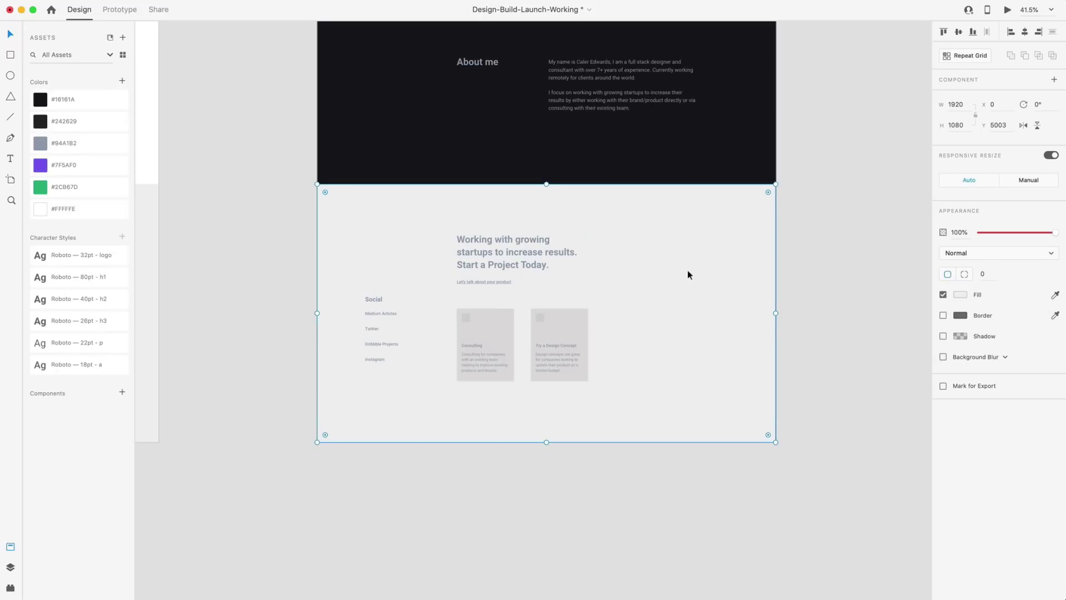
pyautogui.click(40, 123)
pyautogui.click(279, 270)
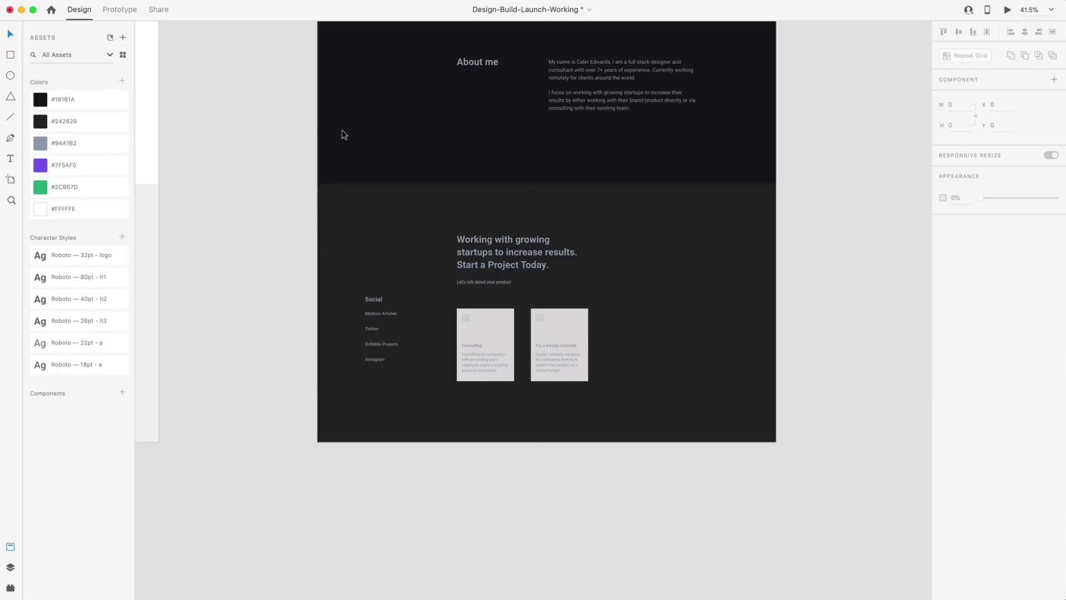
pyautogui.click(356, 228)
pyautogui.press('Escape')
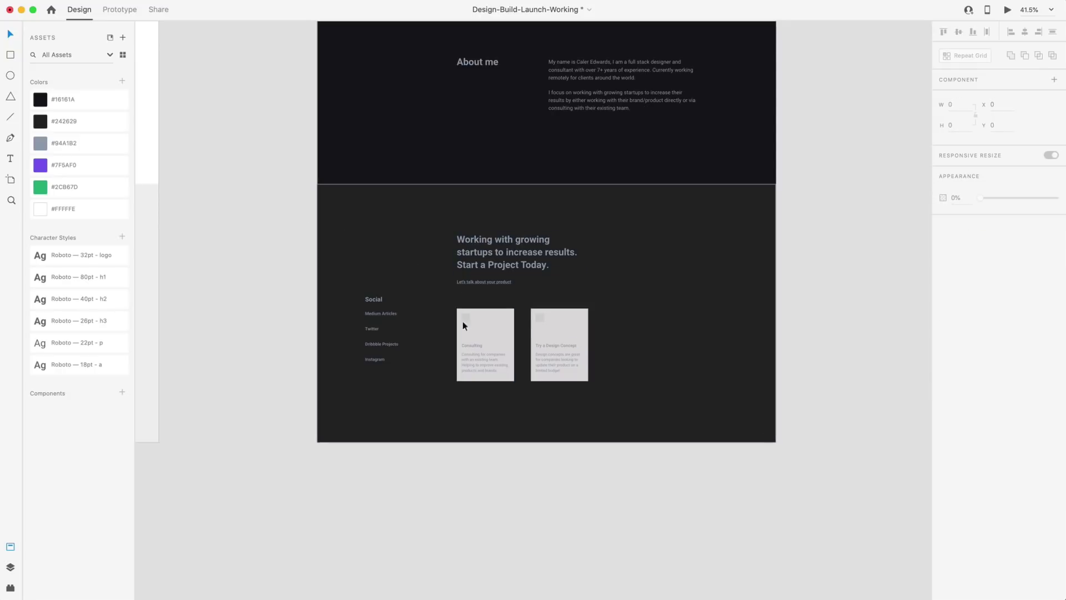
pyautogui.scroll(10, 858, 323)
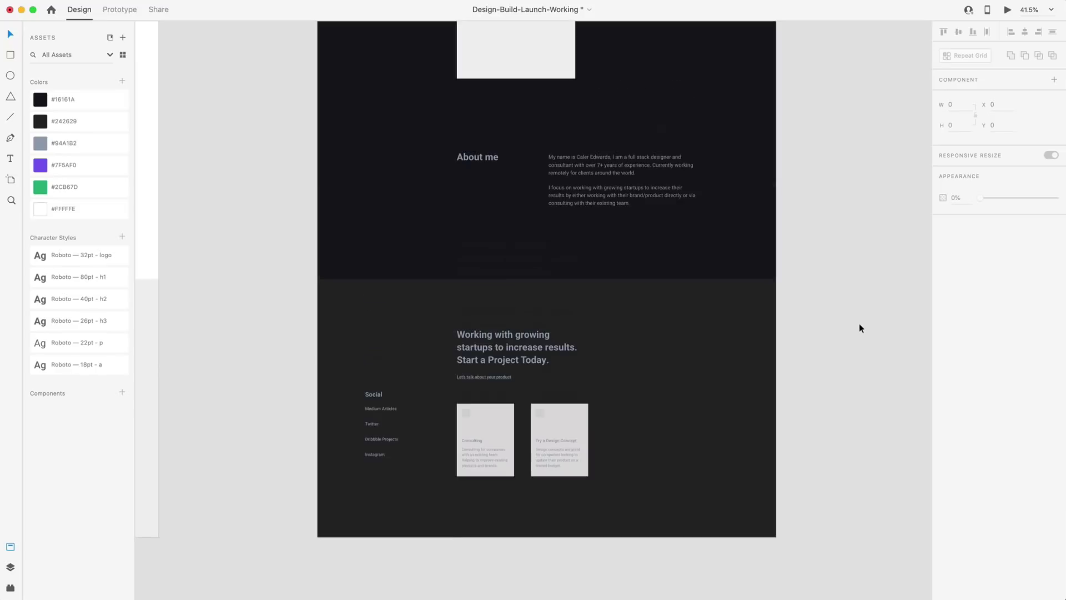
pyautogui.scroll(10, 860, 324)
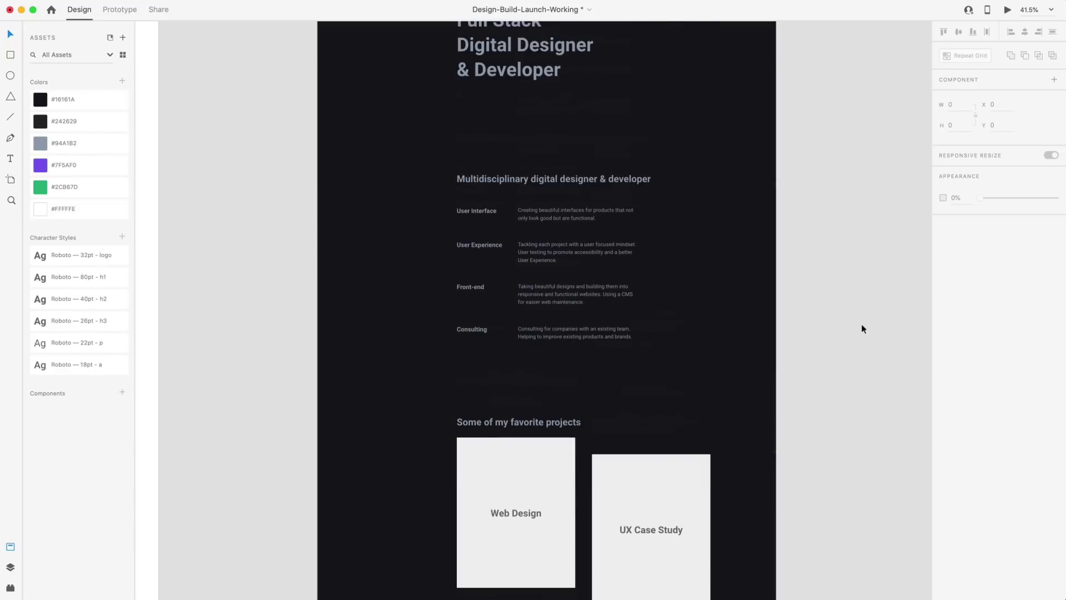
pyautogui.scroll(2, 788, 199)
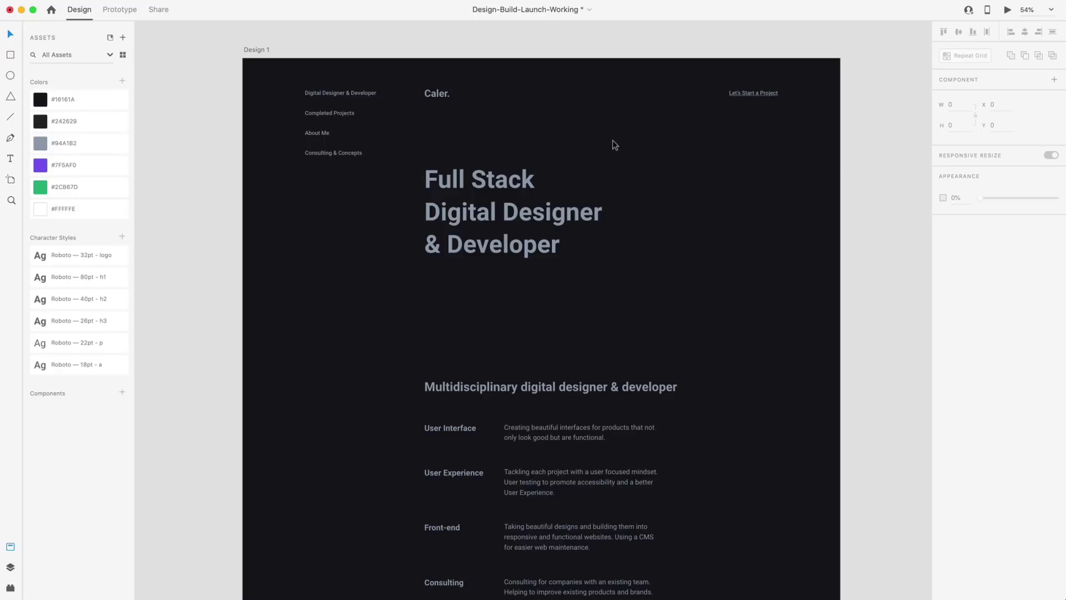
# Step: Make the Caler. logo white #FFFFFE with only its final period purple #7F5AF0
pyautogui.click(439, 94)
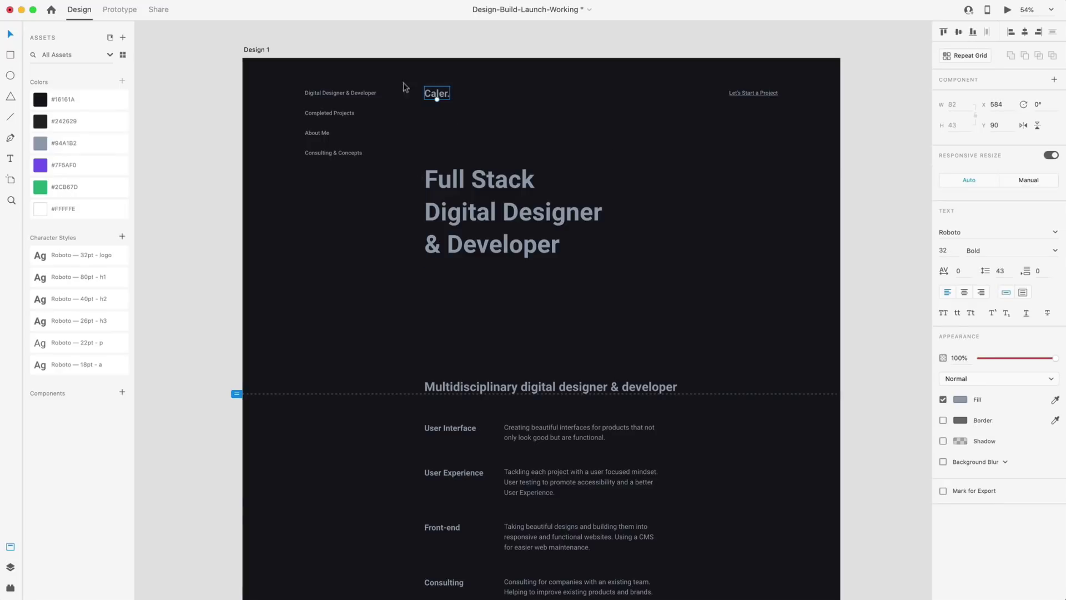
pyautogui.click(43, 207)
pyautogui.scroll(5, 448, 98)
pyautogui.doubleClick(448, 110)
pyautogui.click(452, 110)
pyautogui.hotkey('shift', 'Left')
pyautogui.click(43, 172)
pyautogui.press('Escape')
# Step: Color the Let's Start a Project link purple and the Full Stack headline white
pyautogui.scroll(-5, 650, 217)
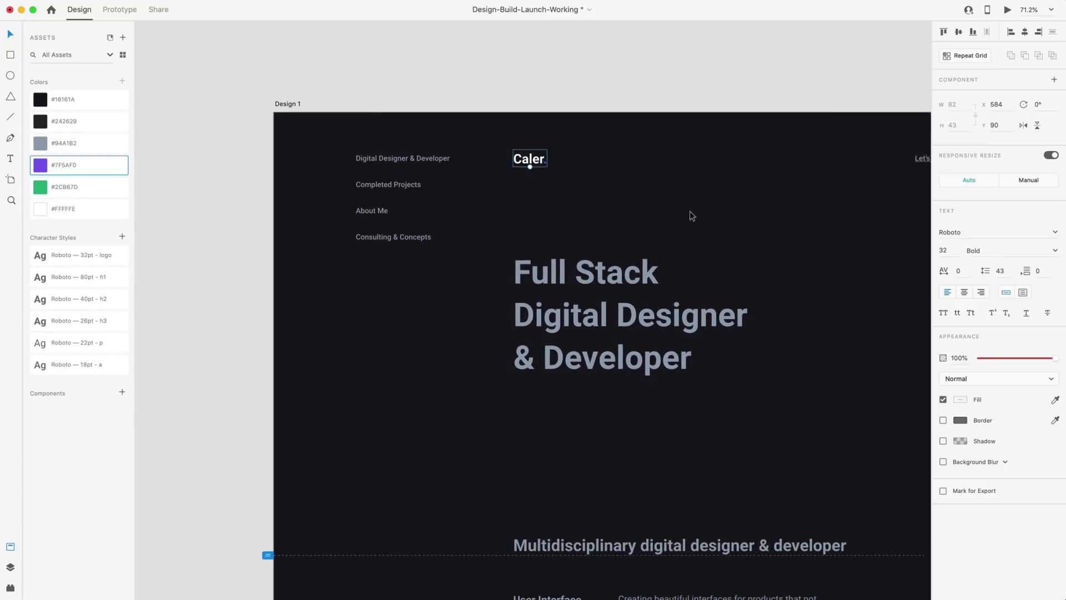
pyautogui.hscroll(5, 692, 216)
pyautogui.click(791, 142)
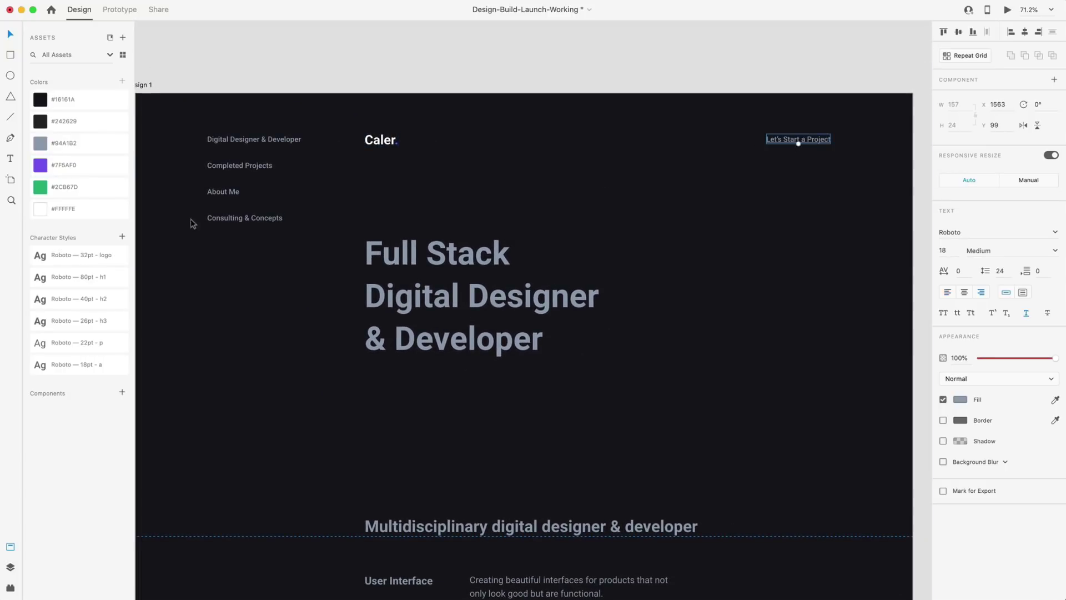
pyautogui.click(50, 166)
pyautogui.click(463, 251)
pyautogui.click(40, 209)
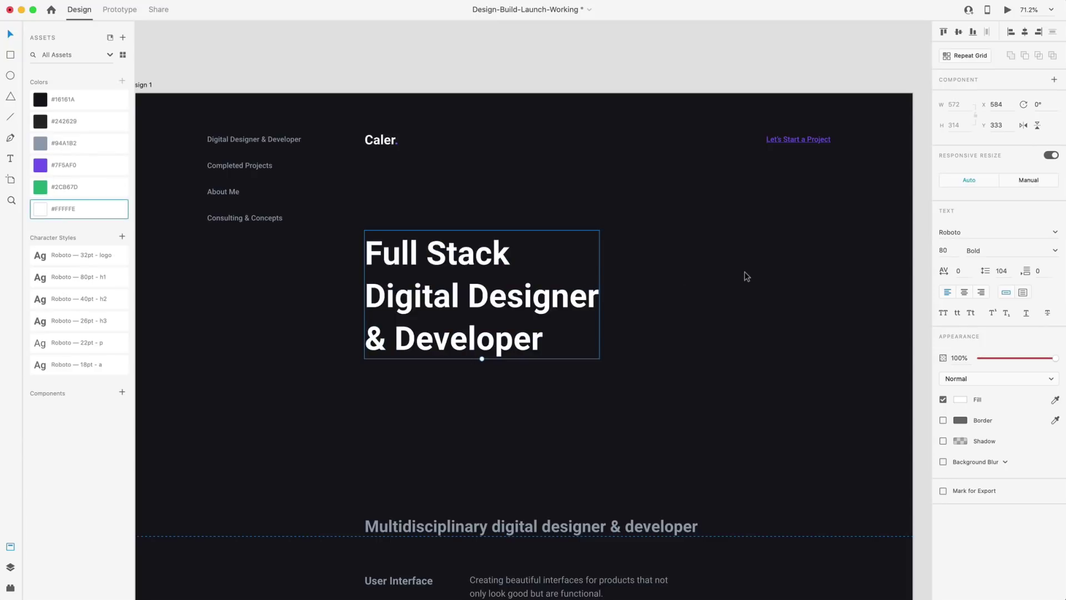
pyautogui.click(764, 272)
# Step: Color the four service headings purple #7F5AF0, then Consulting green #2CB67D
pyautogui.scroll(-1, 764, 272)
pyautogui.scroll(-6, 766, 277)
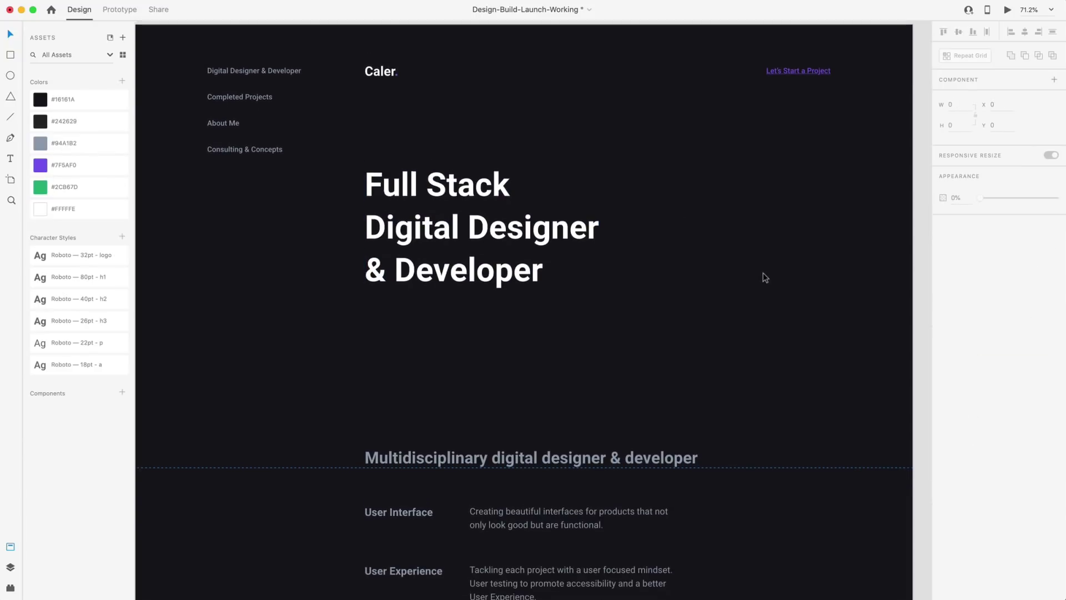
pyautogui.scroll(-3, 764, 277)
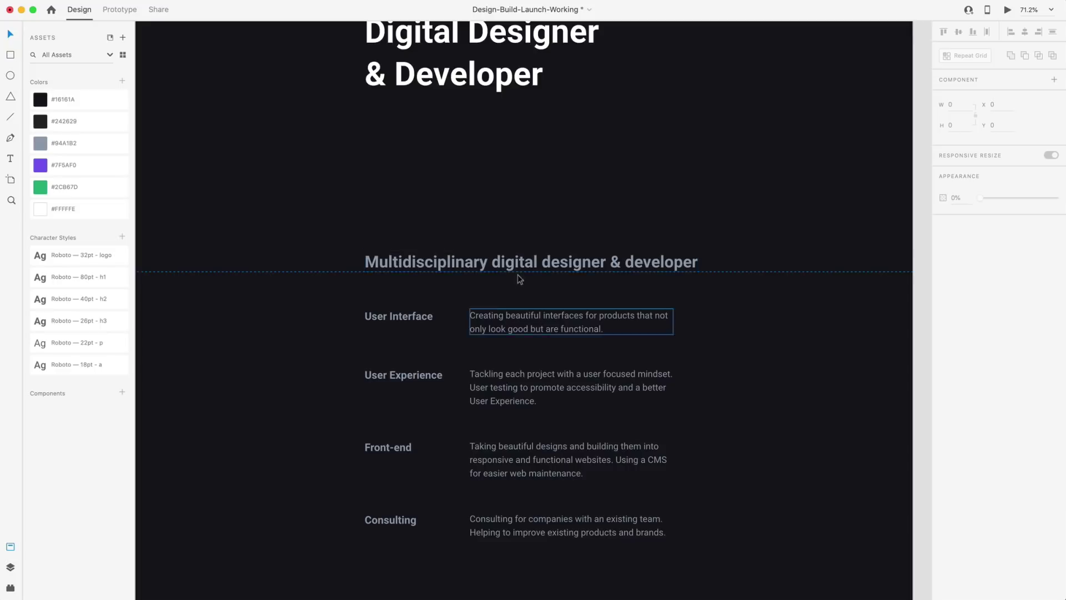
pyautogui.scroll(-2, 722, 290)
pyautogui.scroll(-5, 738, 292)
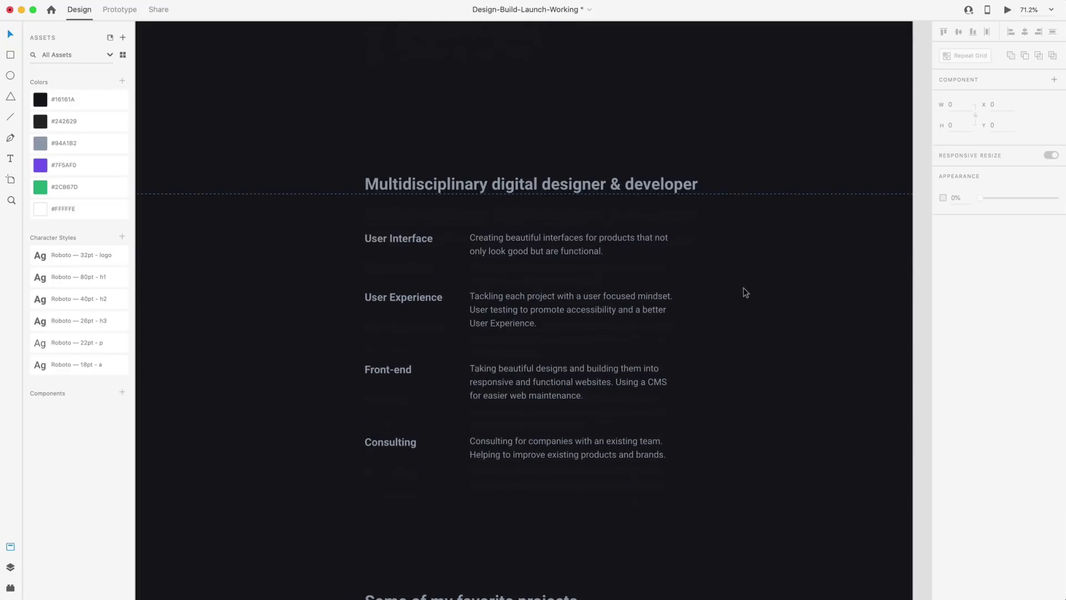
pyautogui.moveTo(324, 190); pyautogui.dragTo(413, 438)
pyautogui.click(44, 165)
pyautogui.click(236, 227)
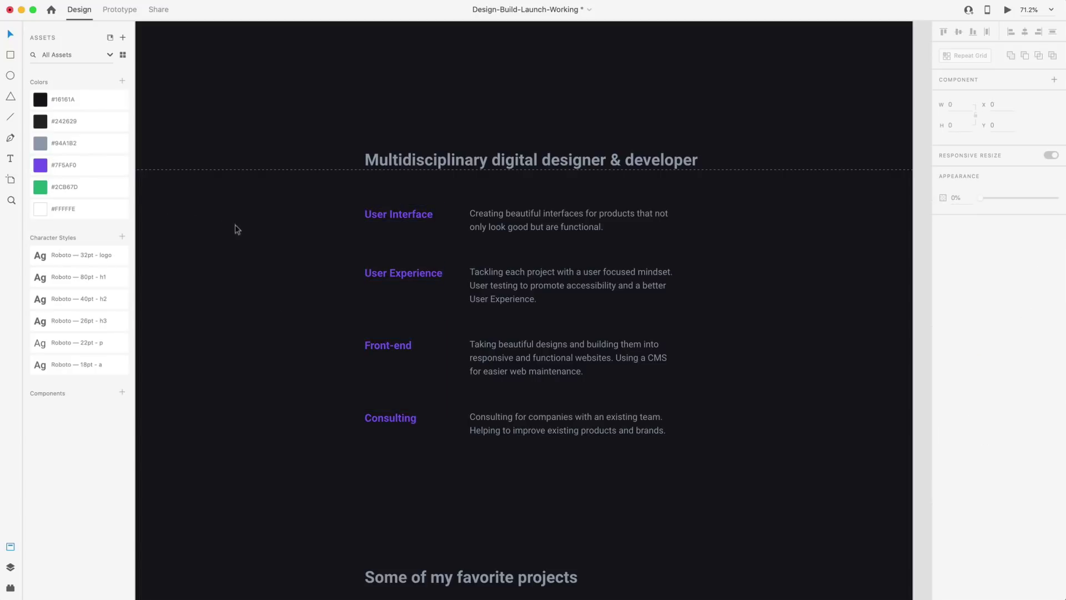
pyautogui.click(369, 424)
pyautogui.click(113, 188)
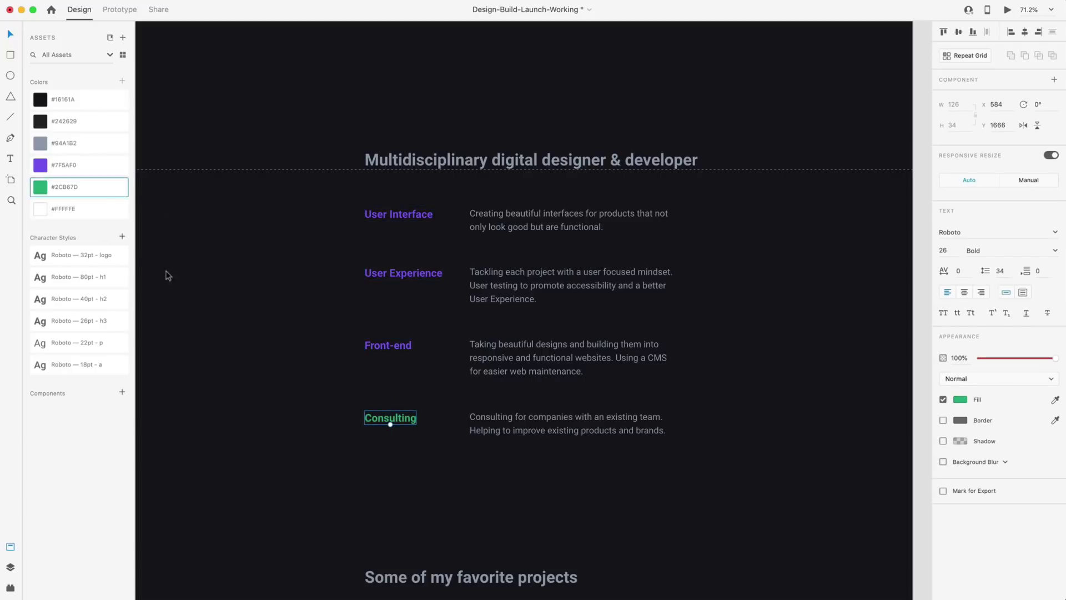
pyautogui.click(254, 314)
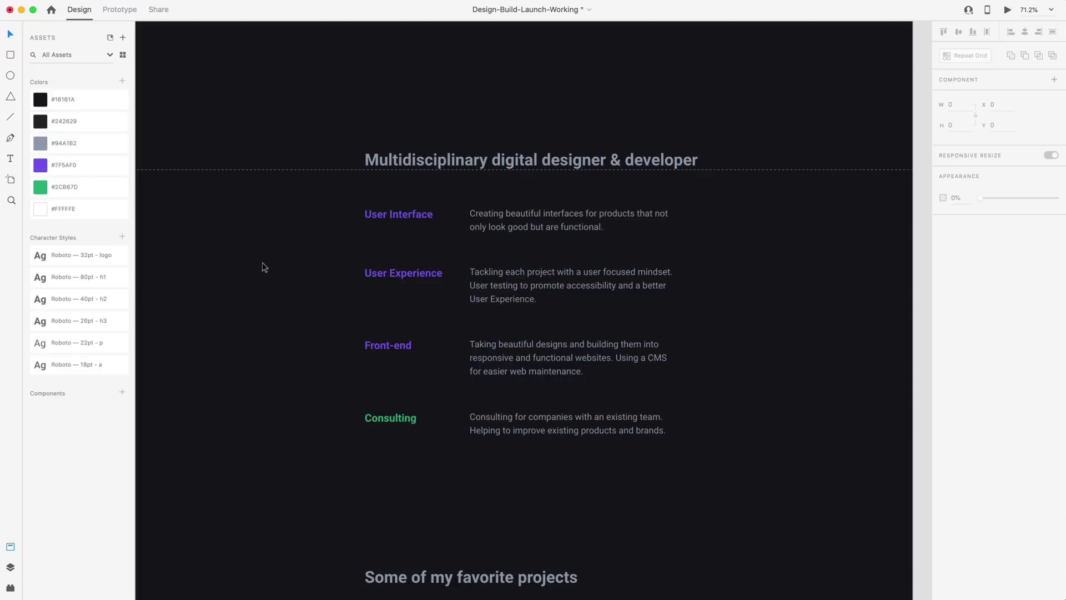
# Step: Color the Dribbble link green #2CB67D and the Let's talk about your product link purple
pyautogui.scroll(-1, 268, 350)
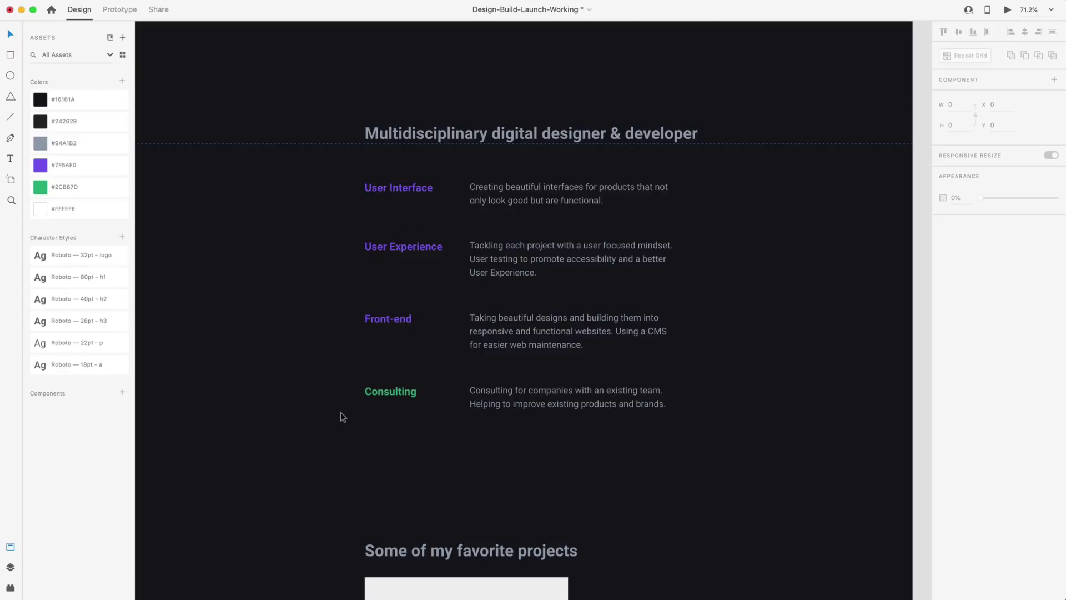
pyautogui.scroll(-10, 728, 446)
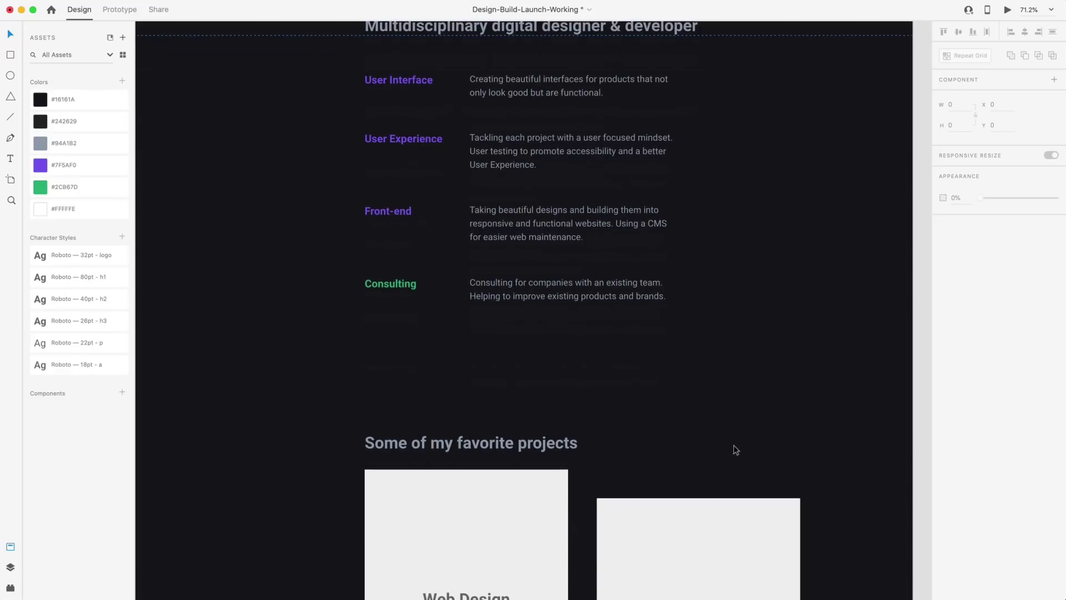
pyautogui.scroll(-11, 732, 290)
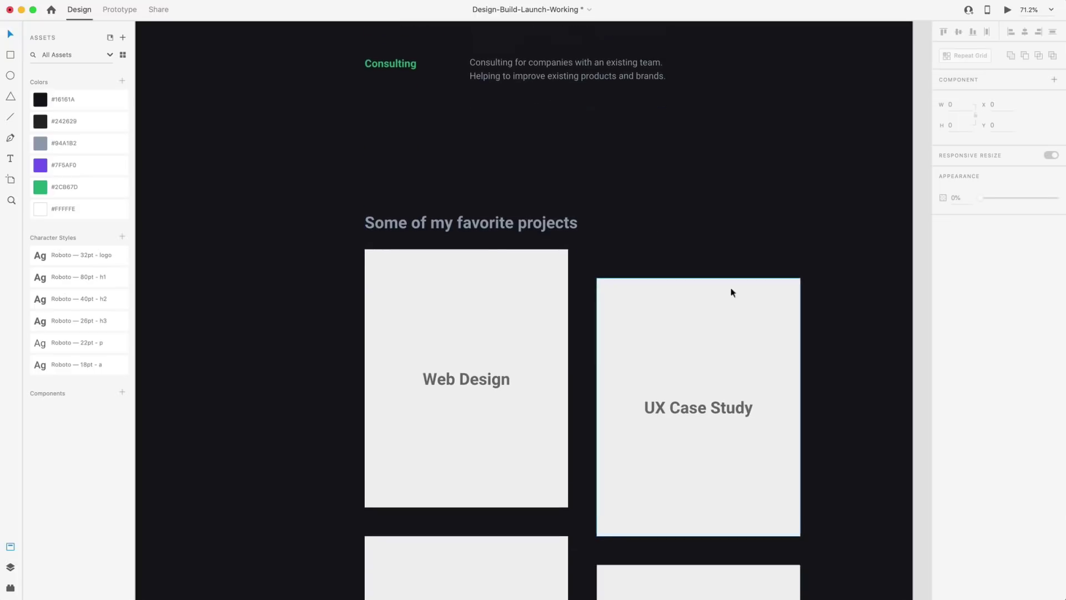
pyautogui.scroll(-14, 829, 316)
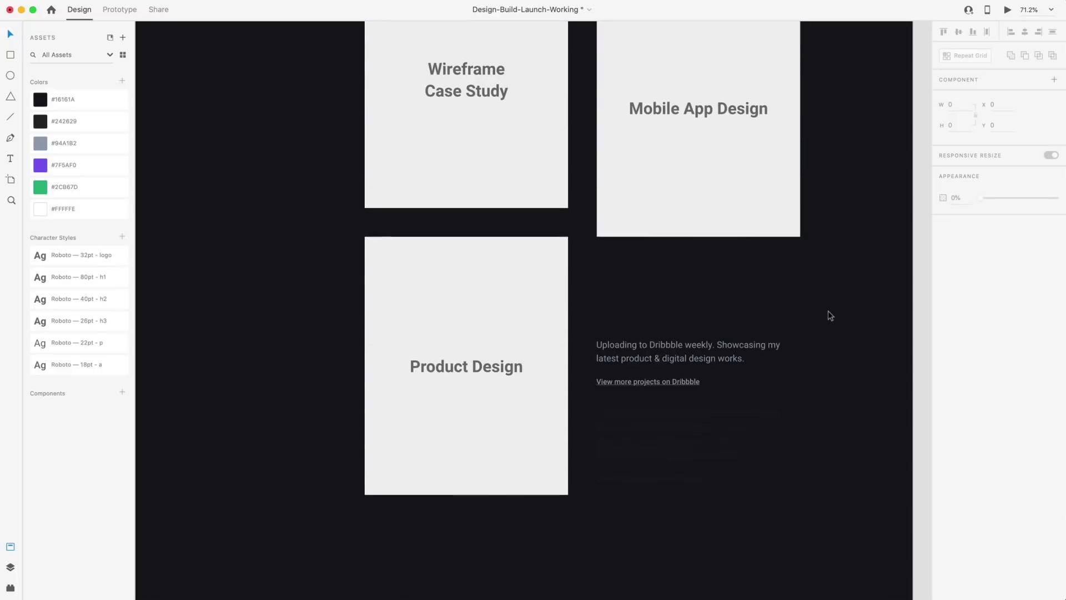
pyautogui.click(655, 321)
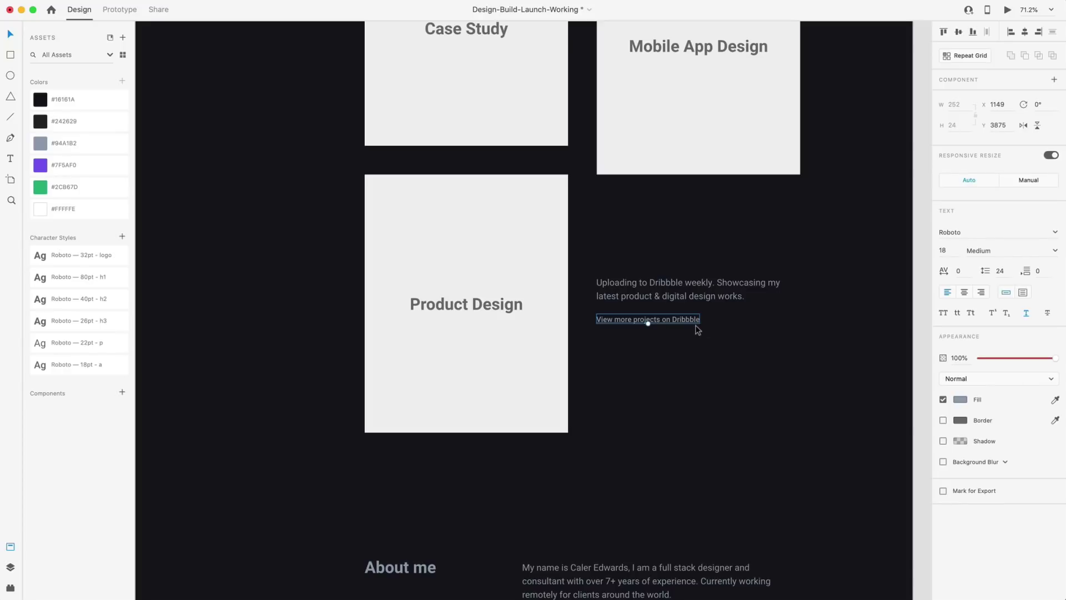
pyautogui.click(41, 187)
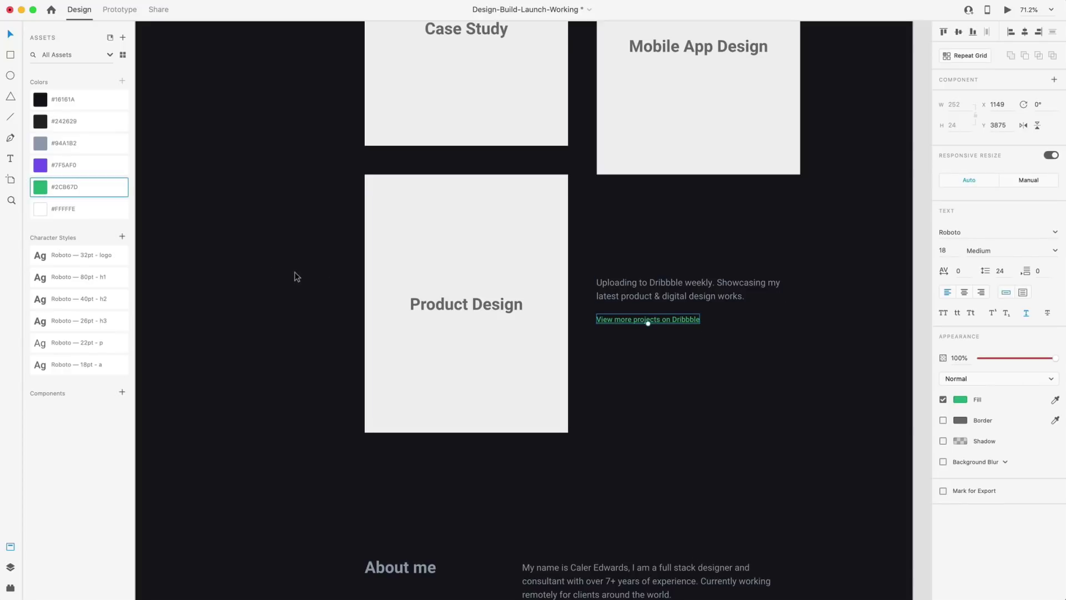
pyautogui.click(319, 278)
pyautogui.scroll(-1, 747, 376)
pyautogui.scroll(-10, 747, 377)
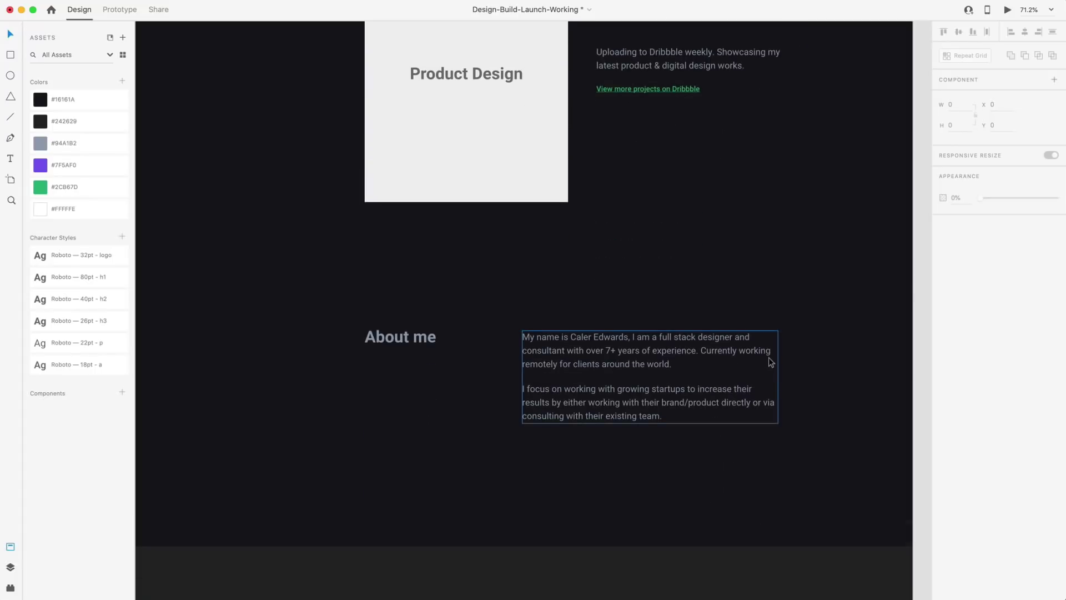
pyautogui.scroll(-9, 332, 306)
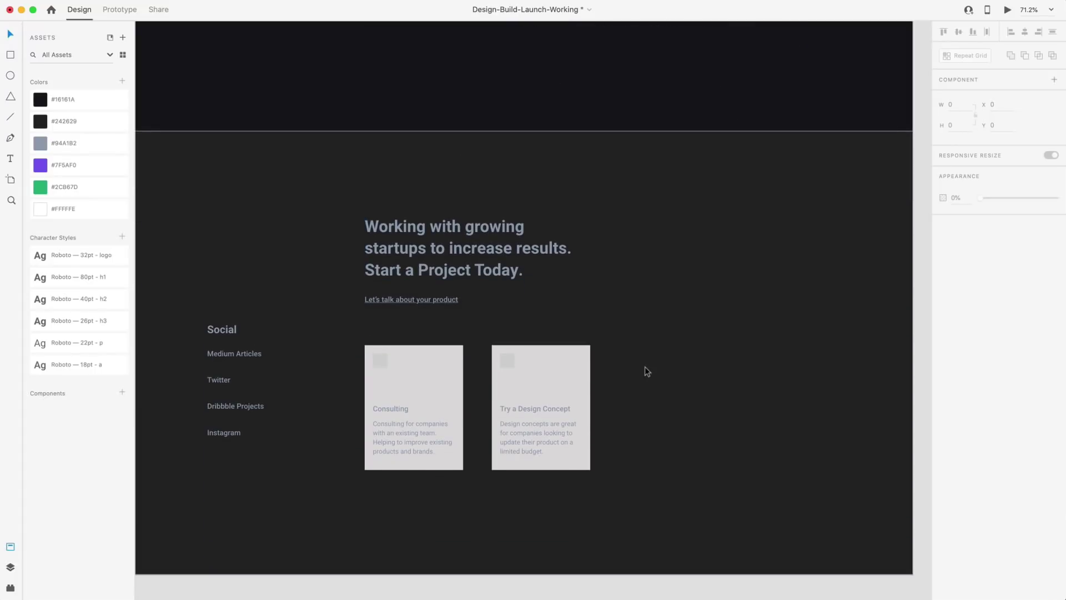
pyautogui.click(409, 301)
pyautogui.click(44, 170)
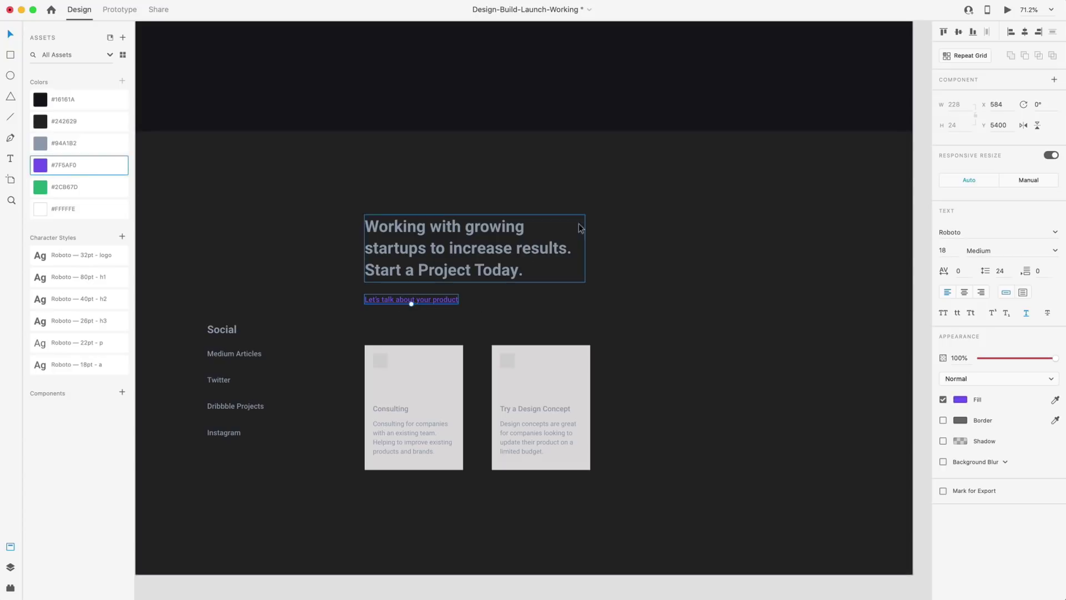
pyautogui.scroll(2, 640, 231)
pyautogui.scroll(-2, 631, 183)
pyautogui.click(632, 190)
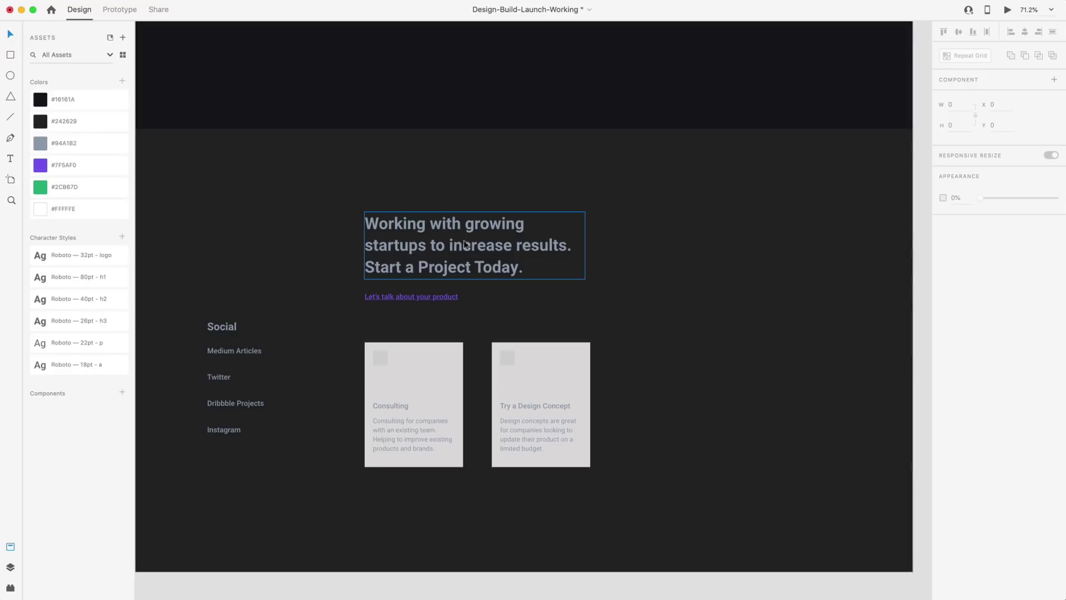
# Step: Make the Working with growing startups and About me headings white #FFFFFE
pyautogui.click(486, 247)
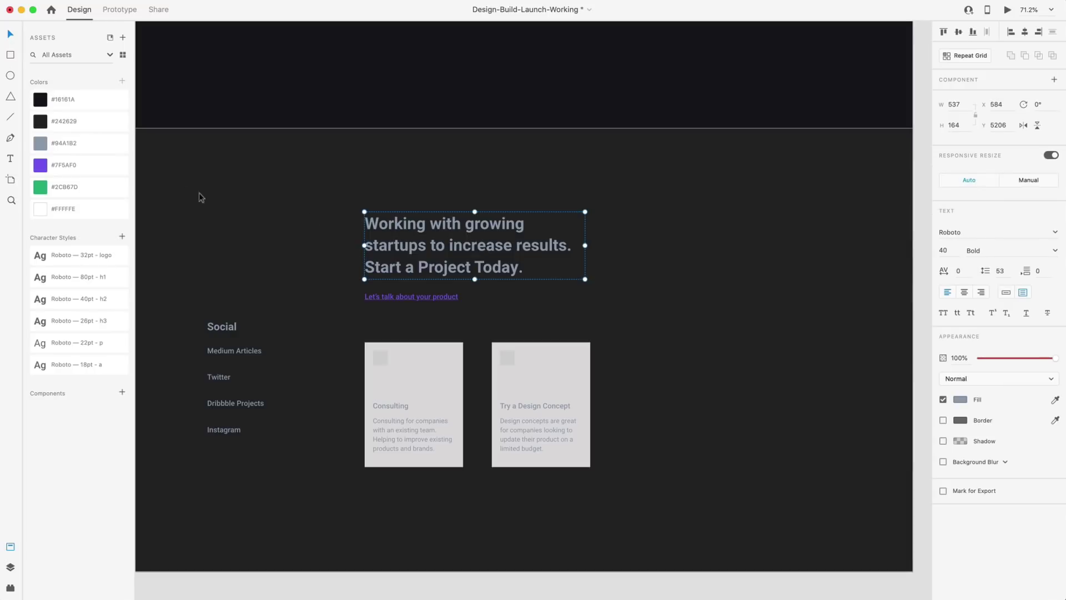
pyautogui.click(48, 211)
pyautogui.scroll(-5, 561, 149)
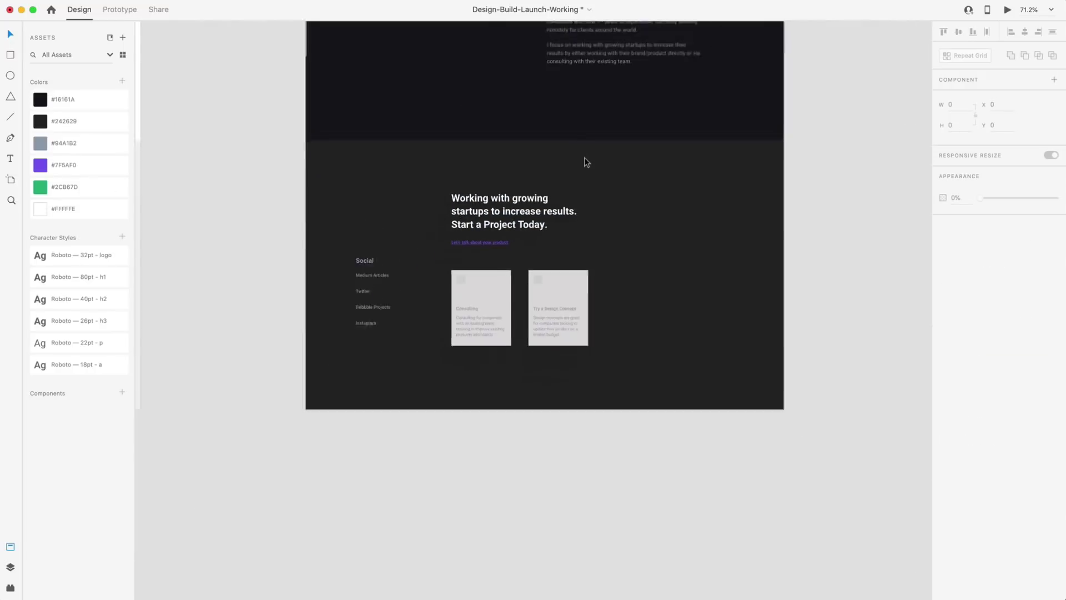
pyautogui.scroll(3, 584, 158)
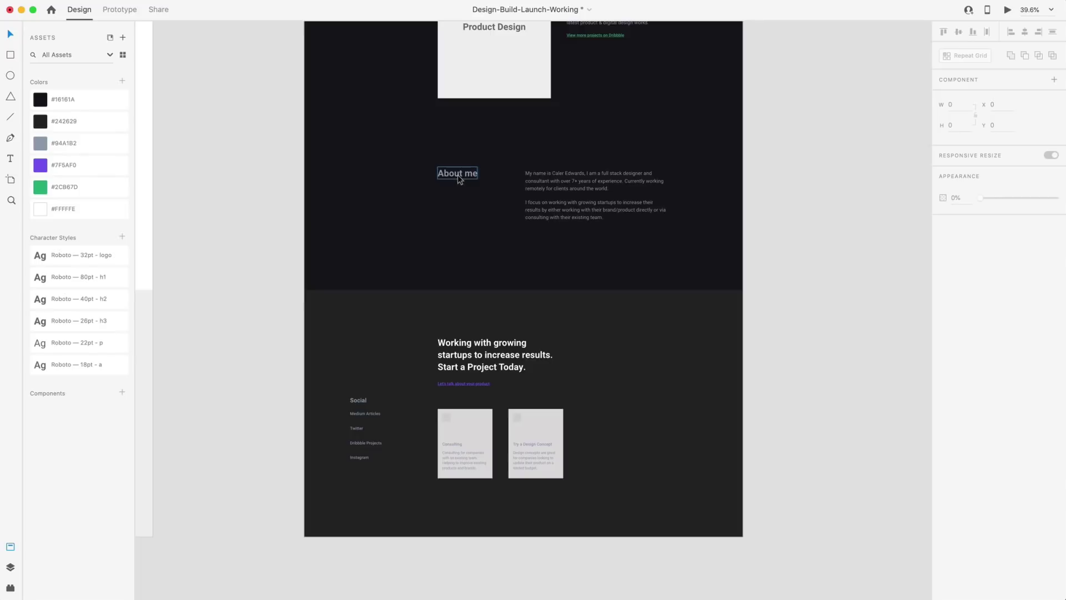
pyautogui.click(457, 174)
pyautogui.click(77, 209)
pyautogui.click(634, 259)
pyautogui.scroll(3, 634, 258)
pyautogui.scroll(15, 561, 268)
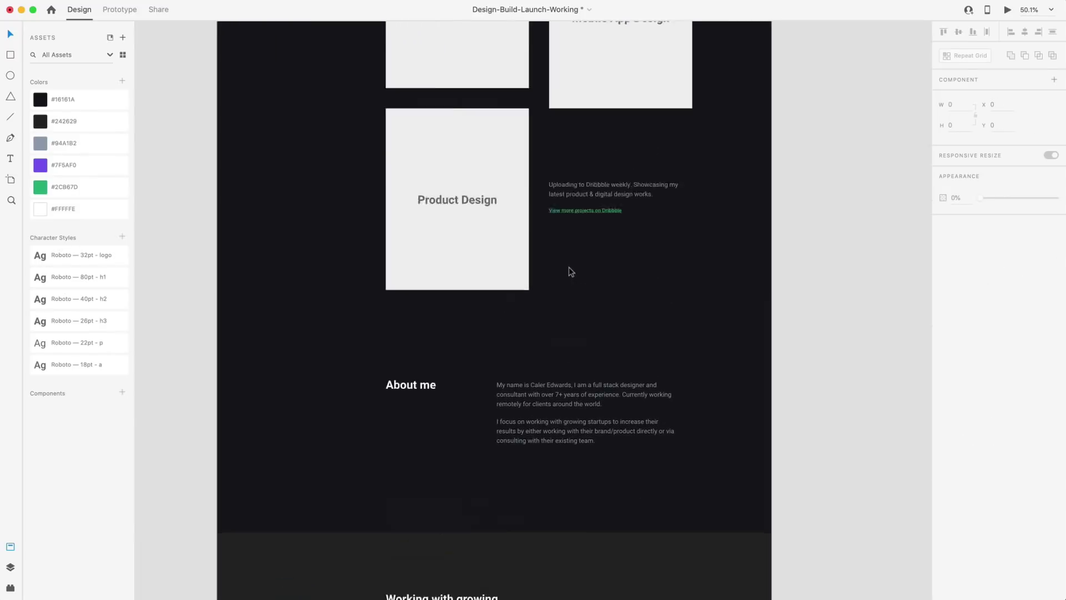
pyautogui.scroll(4, 574, 273)
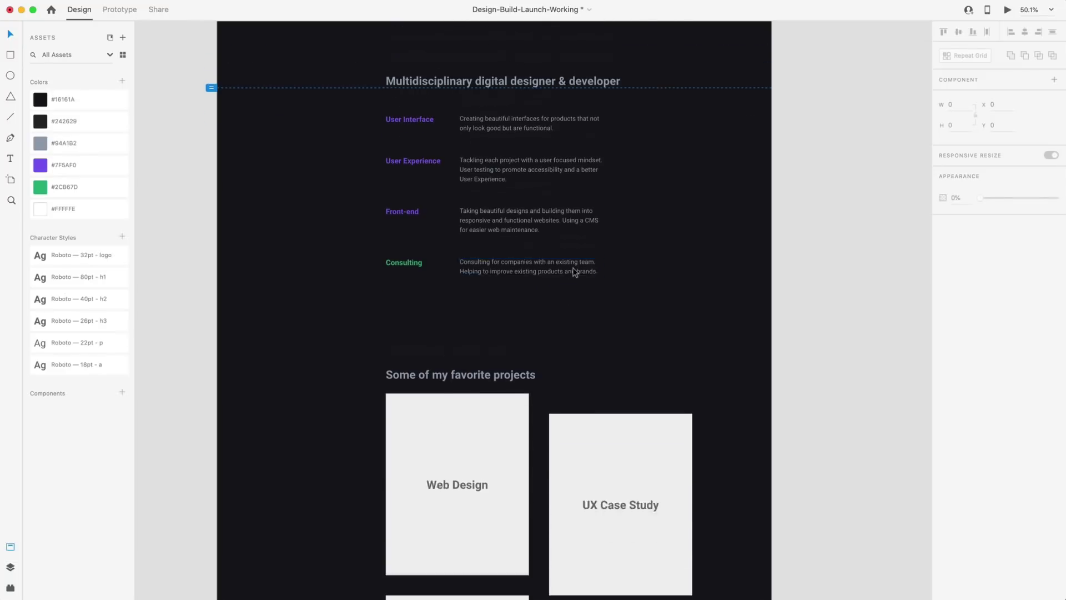
# Step: Switch the Design 1 artboard to a 12-column layout grid
pyautogui.click(661, 268)
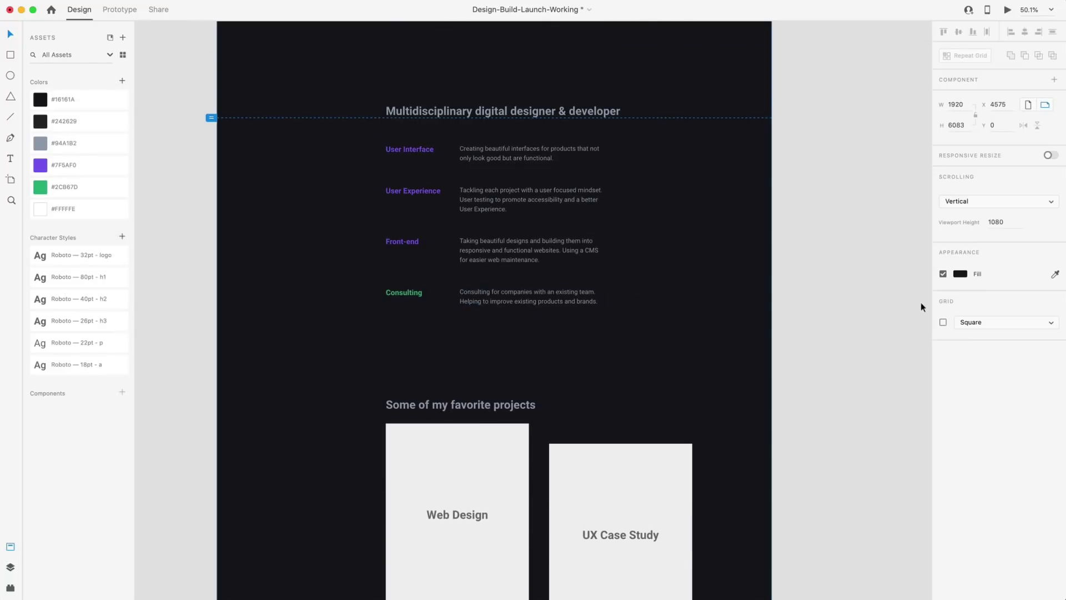
pyautogui.click(964, 325)
pyautogui.click(977, 310)
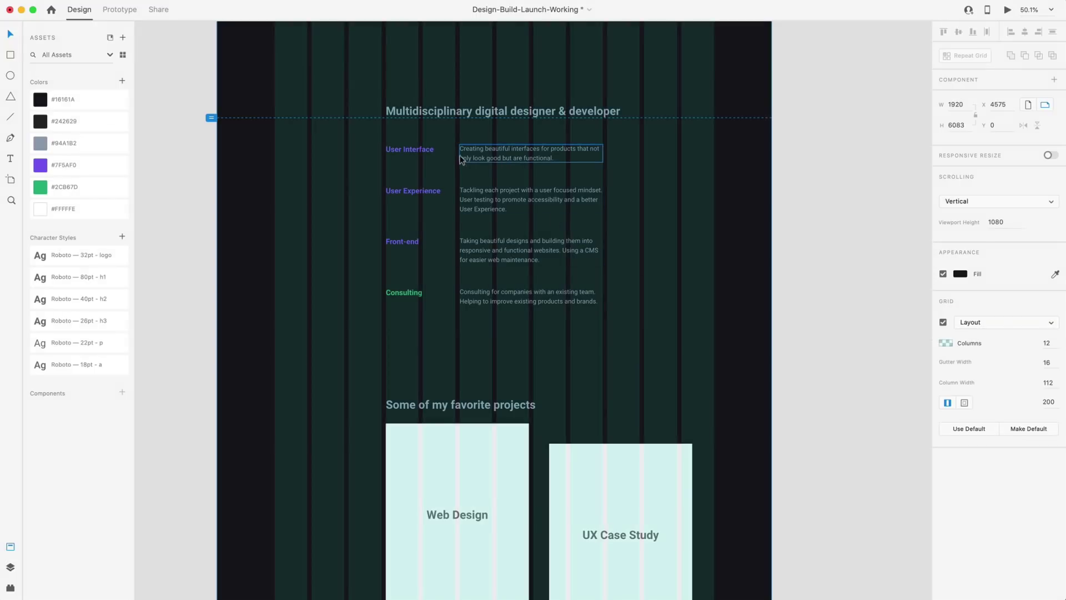
# Step: Move the four service description texts right onto a grid column
pyautogui.scroll(-5, 485, 199)
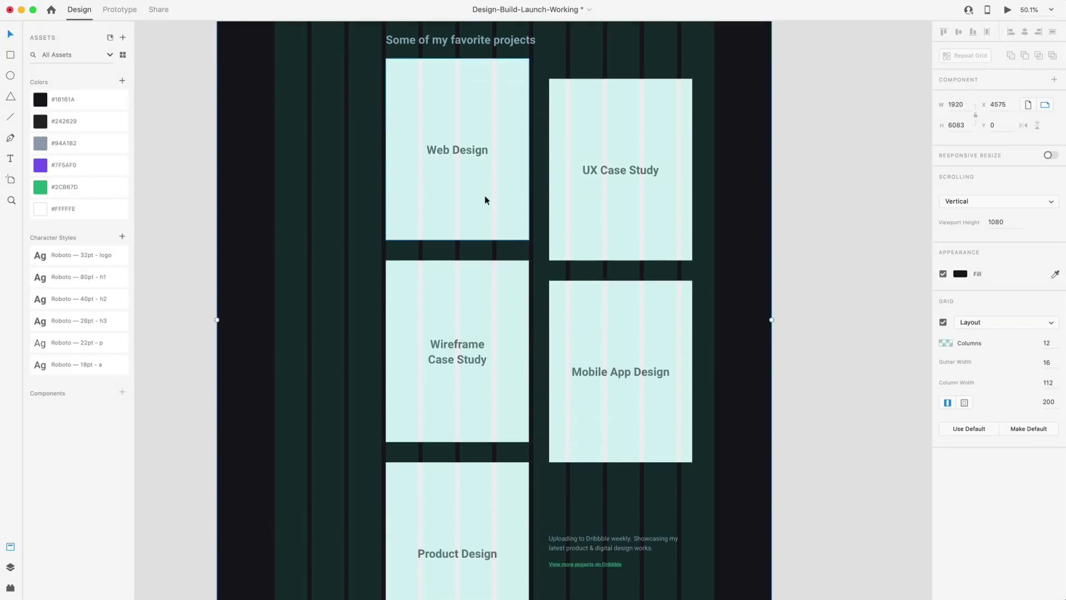
pyautogui.scroll(-5, 486, 202)
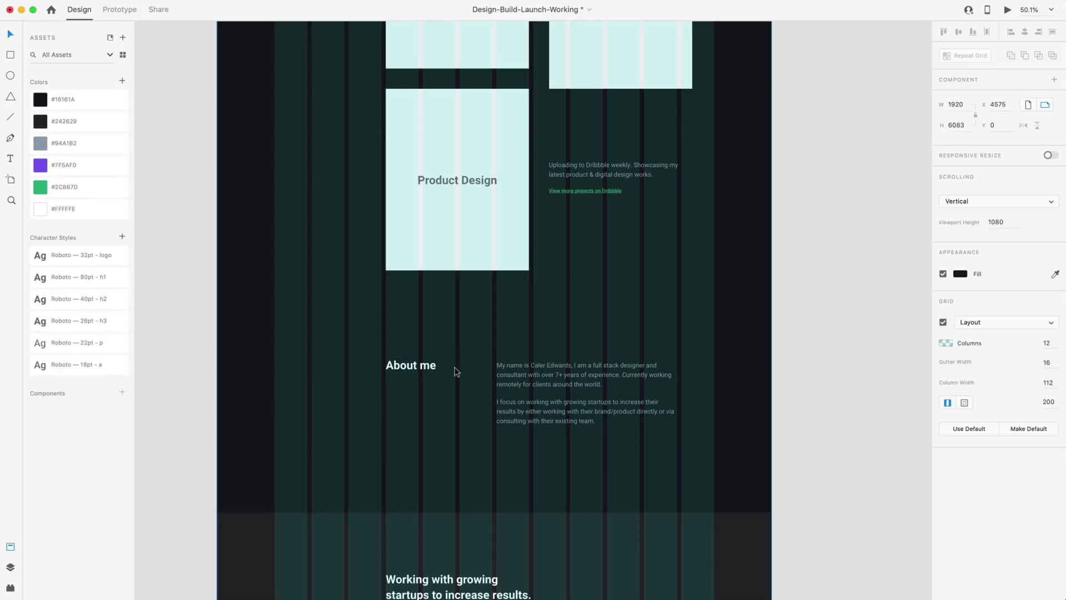
pyautogui.scroll(11, 481, 367)
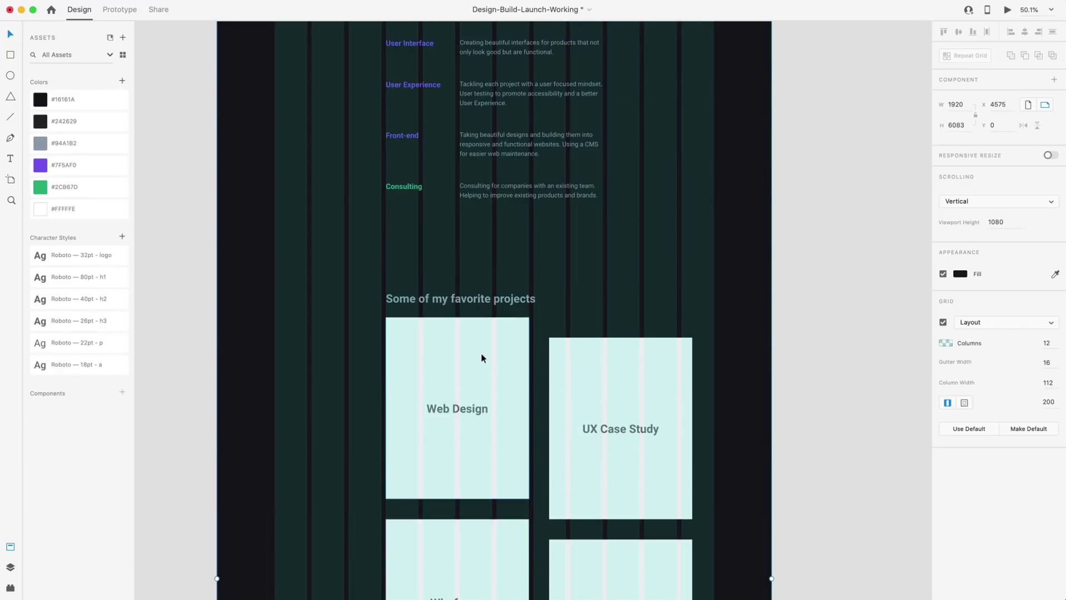
pyautogui.moveTo(595, 411); pyautogui.dragTo(515, 235)
pyautogui.click(704, 262)
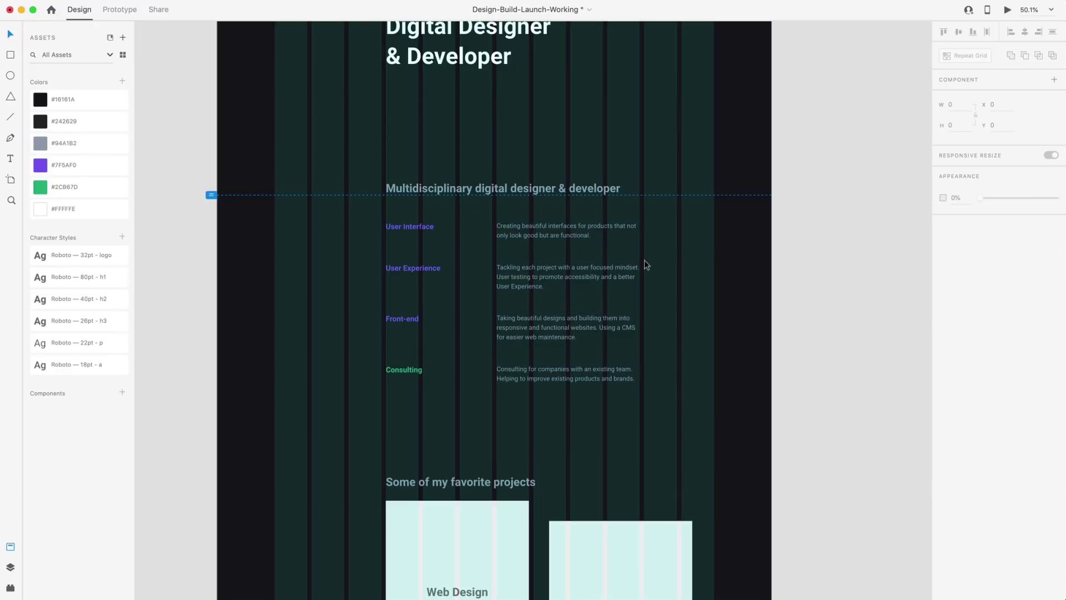
# Step: Turn off the artboard's layout grid in the Property Inspector
pyautogui.scroll(2, 653, 299)
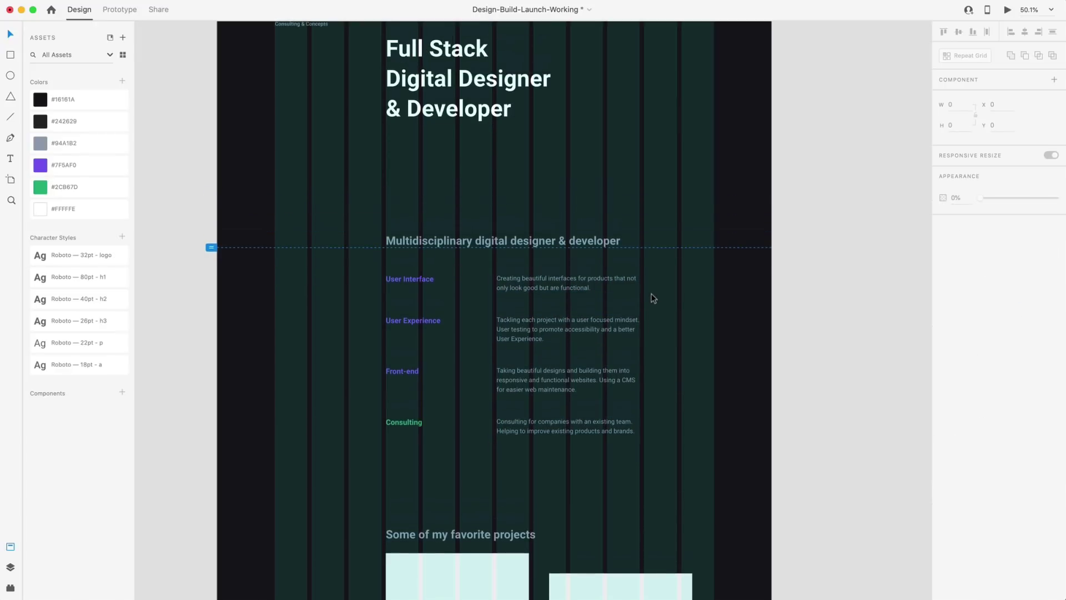
pyautogui.scroll(-4, 652, 294)
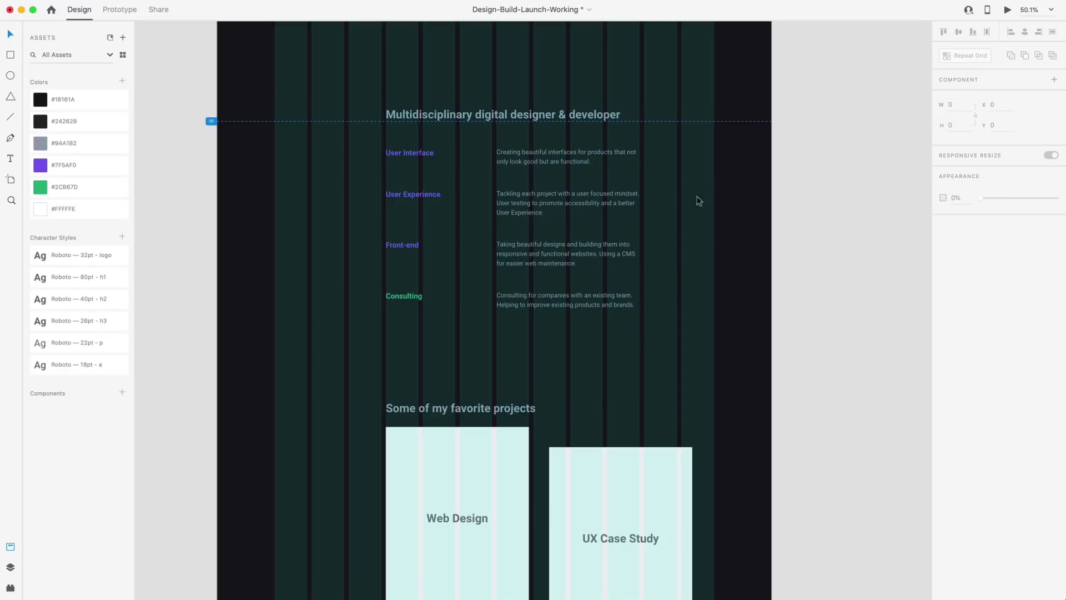
pyautogui.scroll(-1, 688, 222)
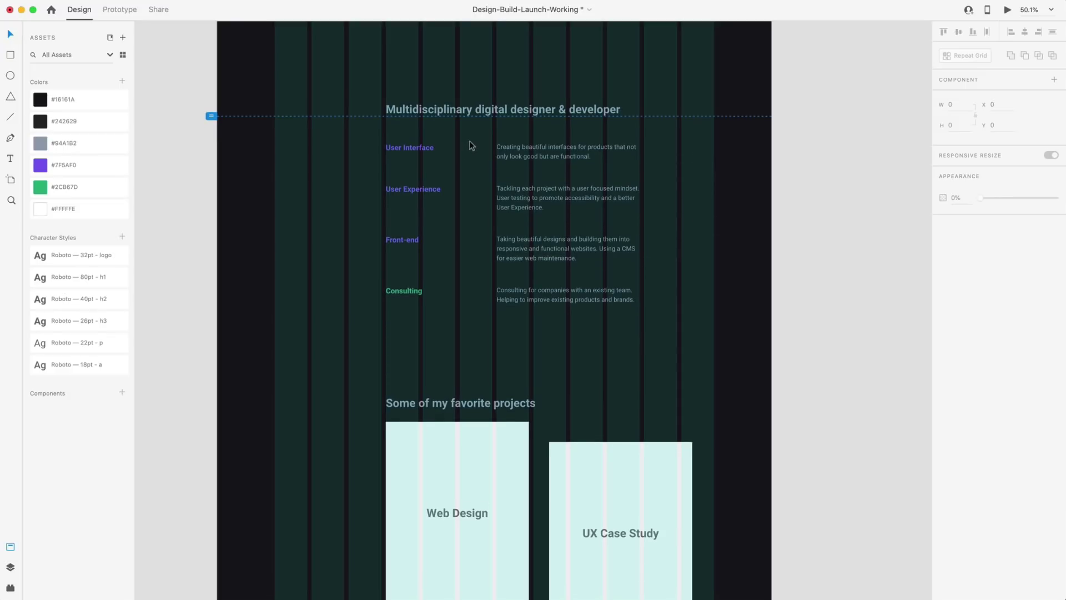
pyautogui.click(727, 260)
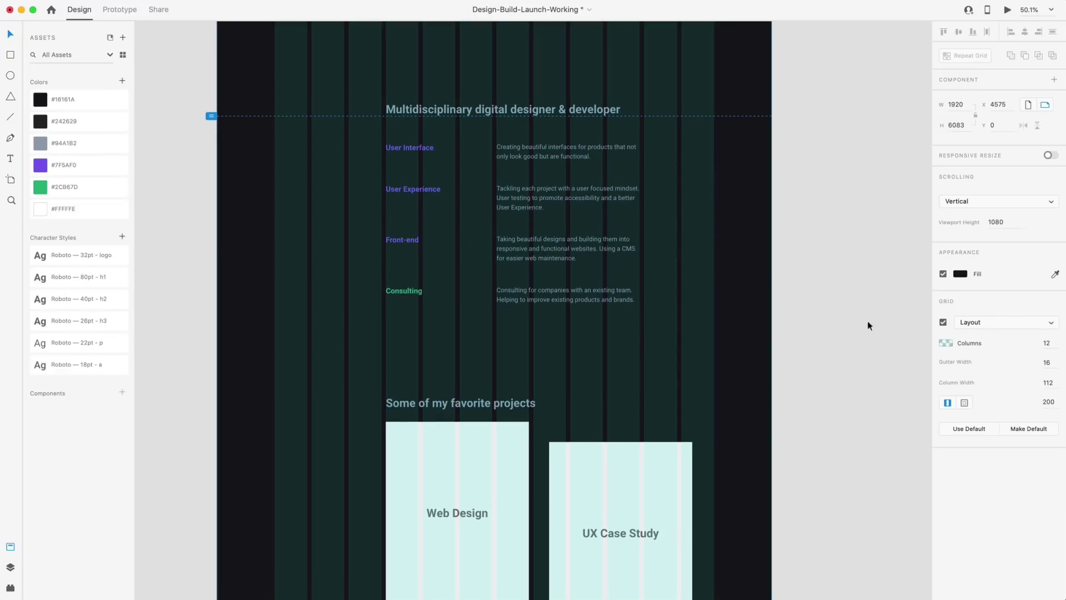
pyautogui.click(944, 322)
pyautogui.click(859, 305)
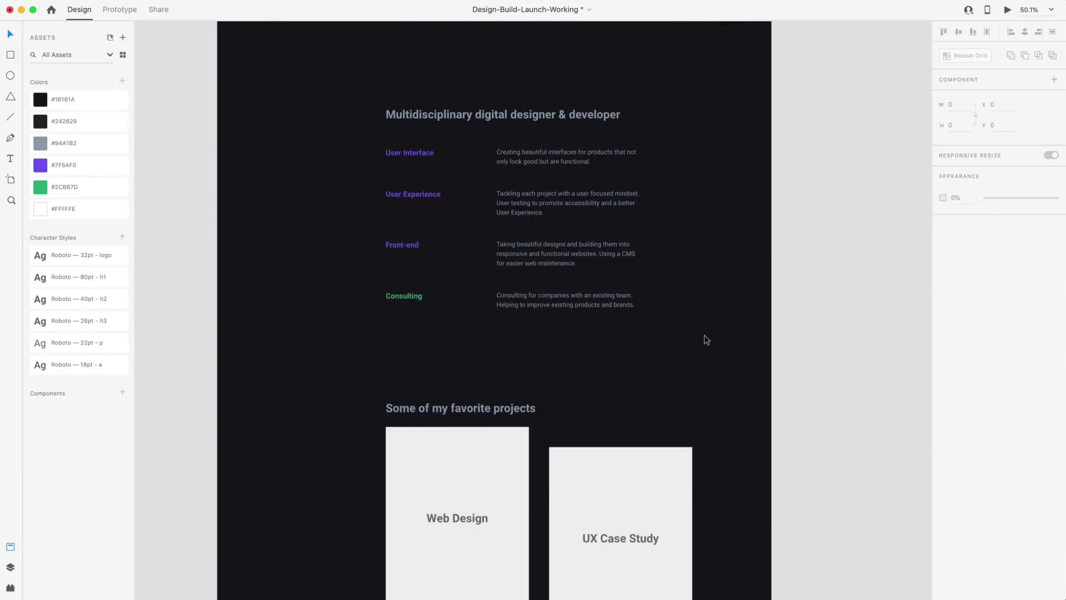
pyautogui.scroll(2, 700, 336)
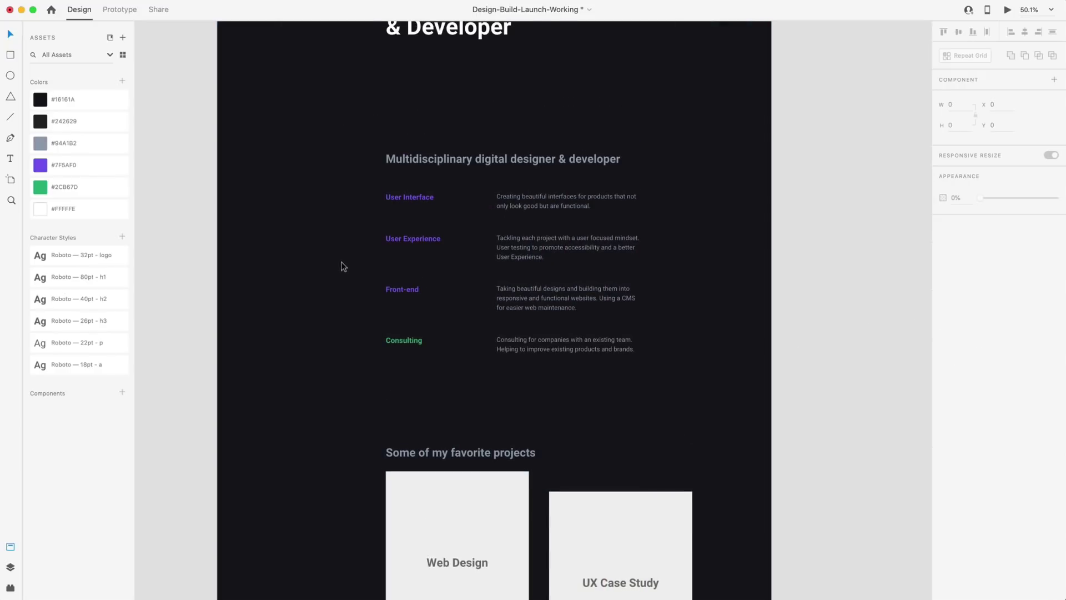
pyautogui.click(457, 167)
pyautogui.keyDown('shift'); pyautogui.click(453, 454); pyautogui.keyUp('shift')
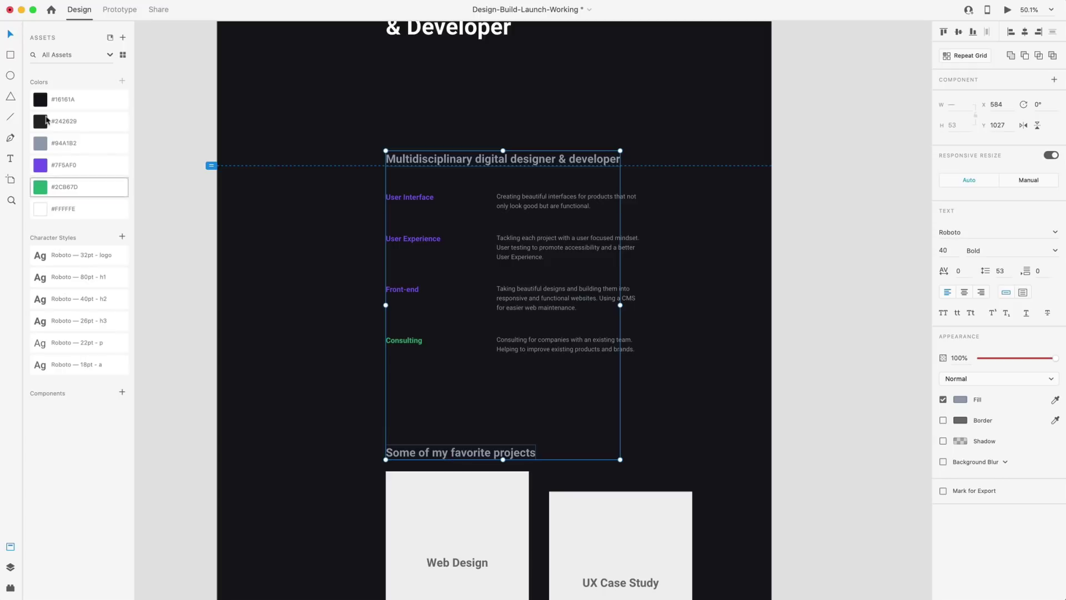
pyautogui.click(41, 209)
pyautogui.click(788, 232)
pyautogui.scroll(-5, 789, 231)
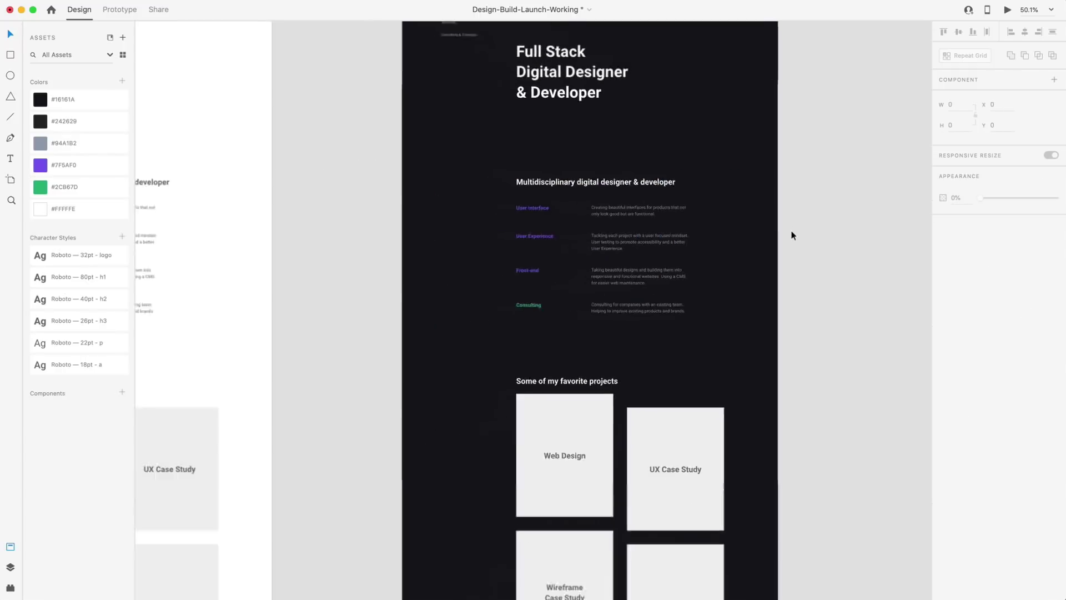
pyautogui.scroll(-10, 807, 232)
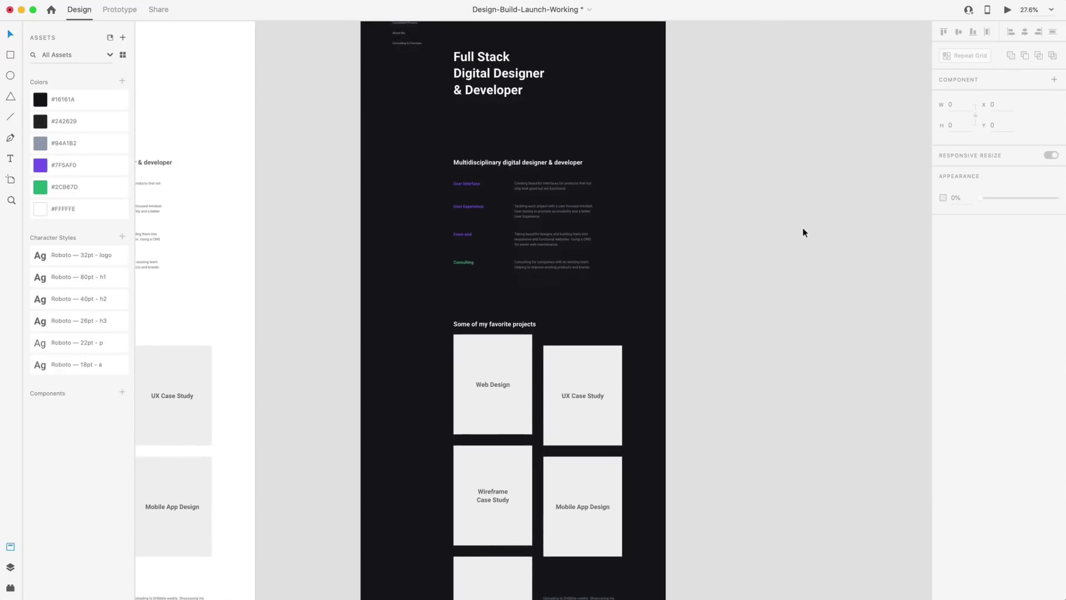
pyautogui.scroll(10, 807, 232)
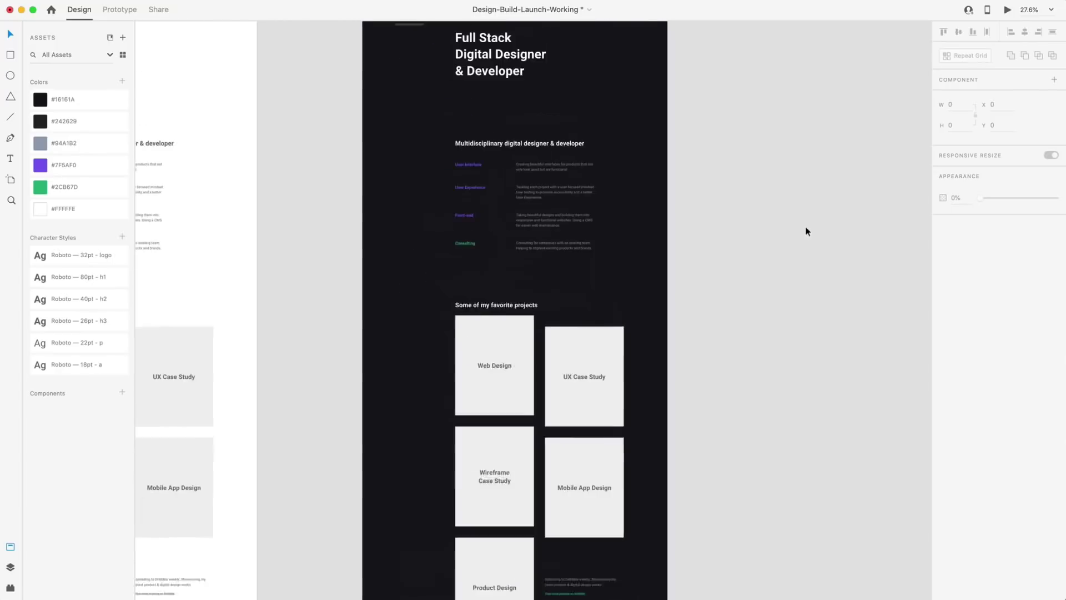
pyautogui.hotkey('ctrl', 'z')
pyautogui.click(789, 236)
pyautogui.scroll(1, 704, 208)
pyautogui.scroll(-4, 705, 208)
pyautogui.scroll(-8, 706, 214)
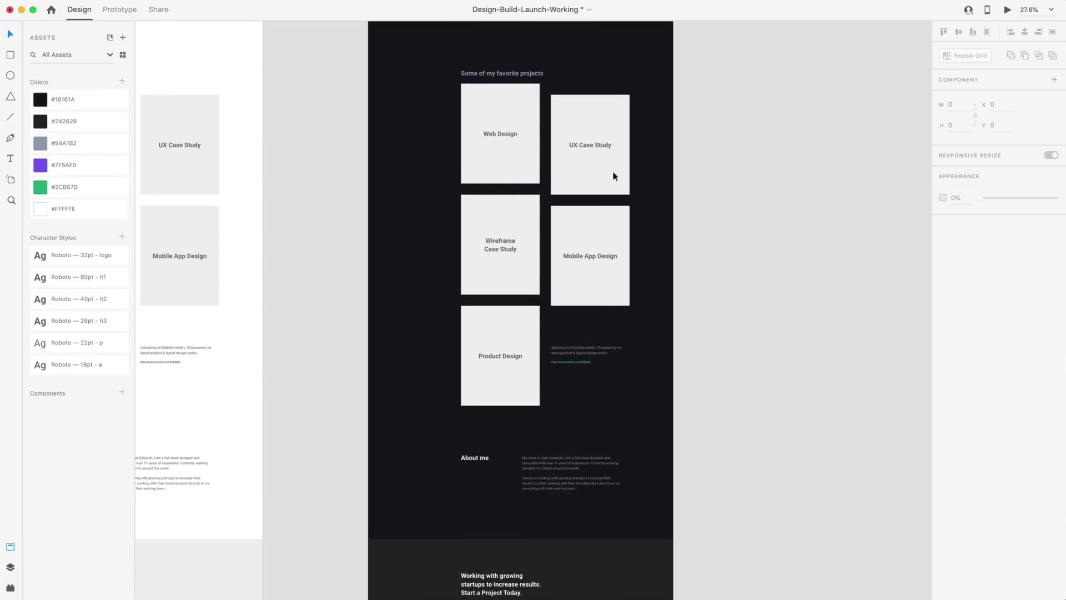
# Step: Fill the five project cards, including Product Design, with #242629
pyautogui.moveTo(441, 168); pyautogui.dragTo(621, 220)
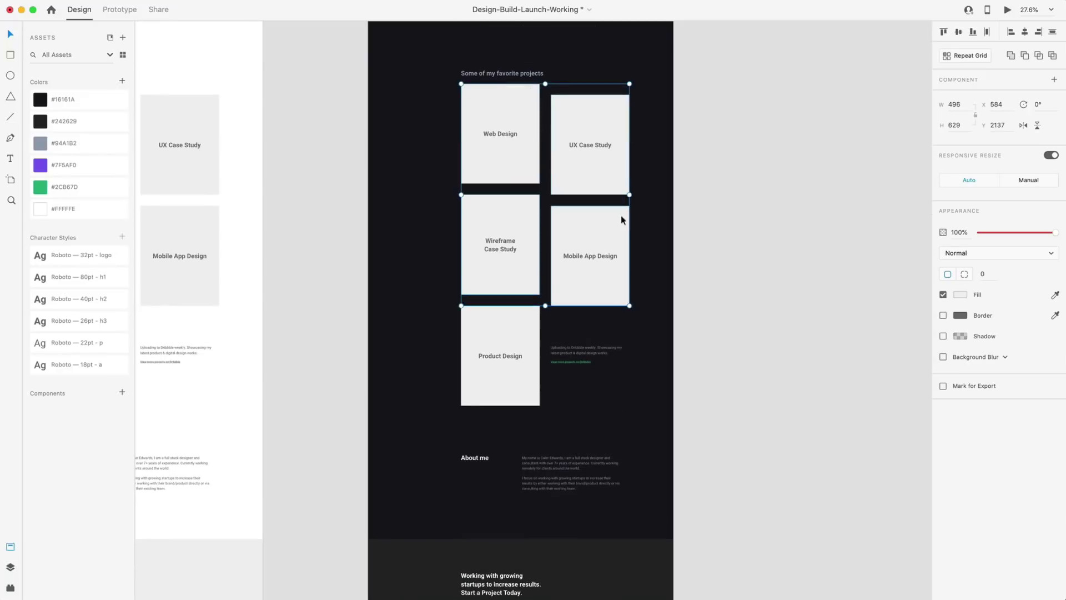
pyautogui.keyDown('shift'); pyautogui.click(519, 327); pyautogui.keyUp('shift')
pyautogui.click(40, 121)
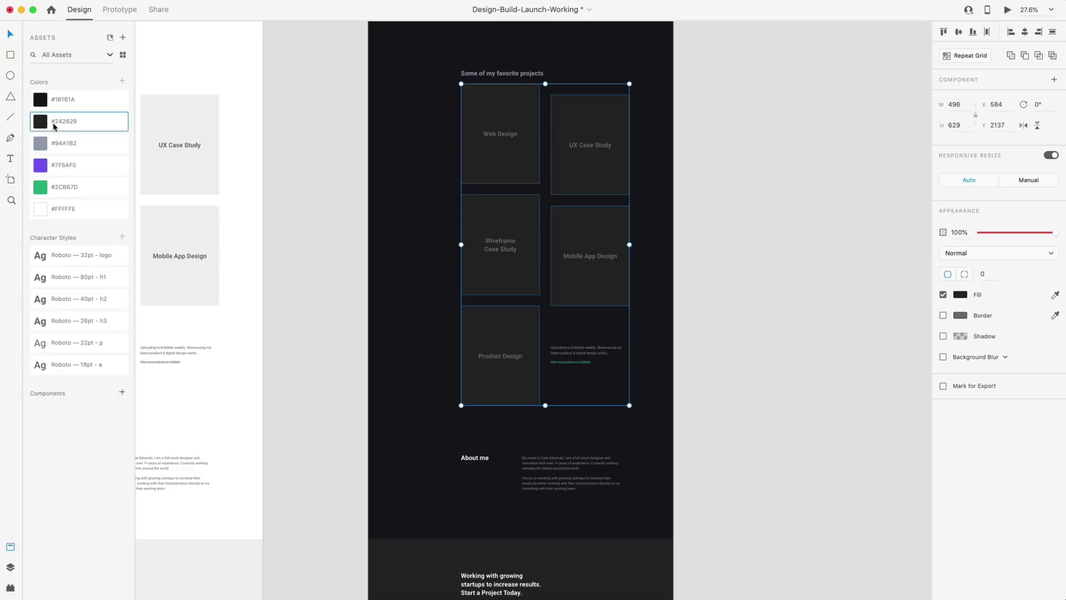
pyautogui.click(727, 217)
pyautogui.scroll(-2, 728, 216)
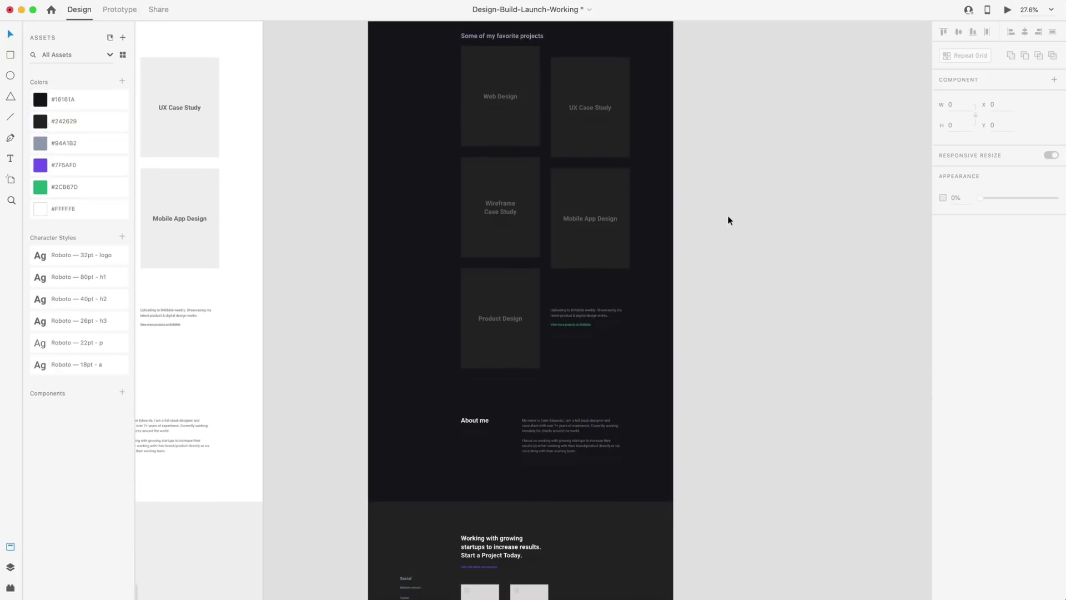
pyautogui.scroll(2, 732, 215)
pyautogui.scroll(-3, 732, 215)
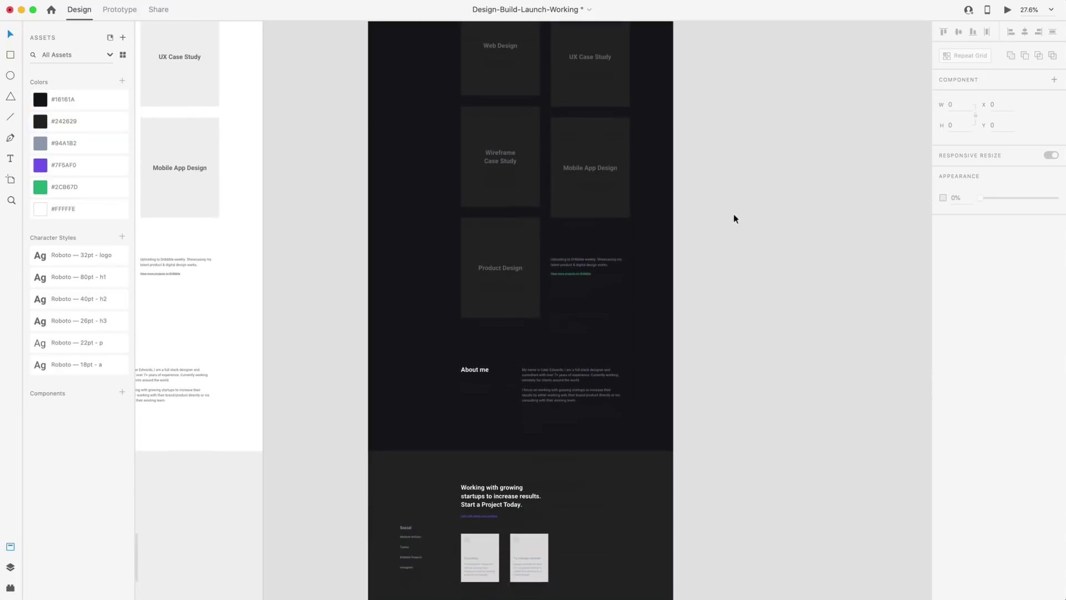
# Step: Fill the Consulting and Try a Design Concept footer cards with near-black #16161A
pyautogui.click(488, 441)
pyautogui.scroll(5, 488, 440)
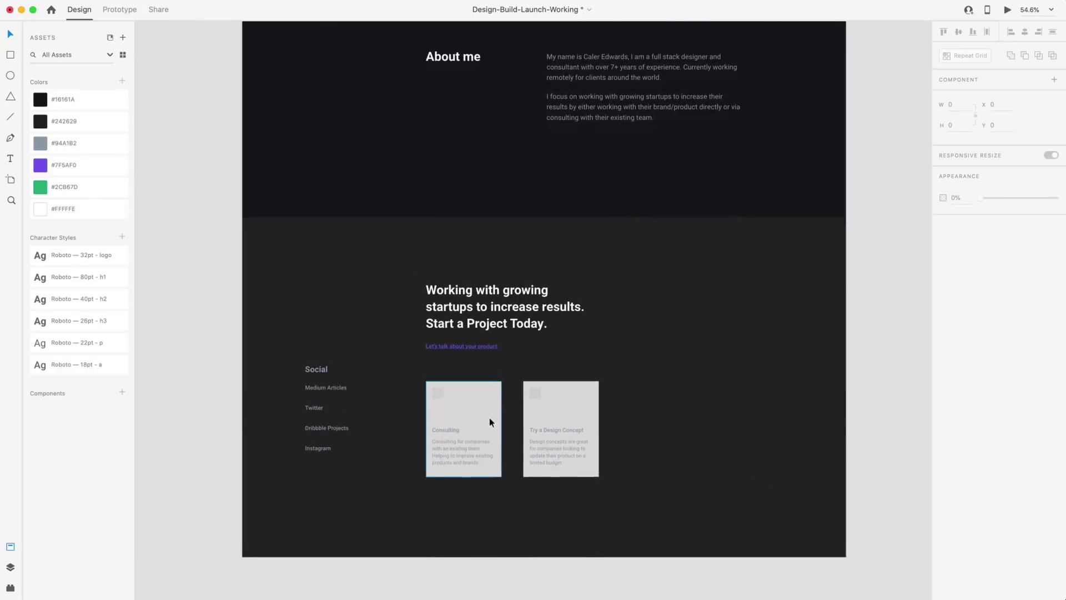
pyautogui.keyDown('shift'); pyautogui.click(577, 389); pyautogui.keyUp('shift')
pyautogui.click(69, 124)
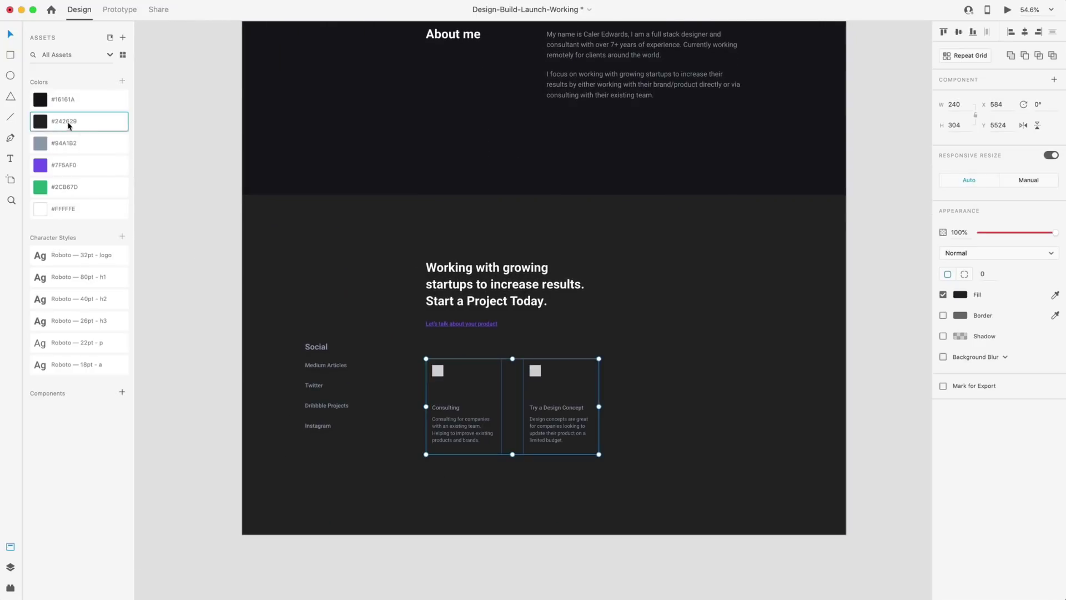
pyautogui.click(34, 103)
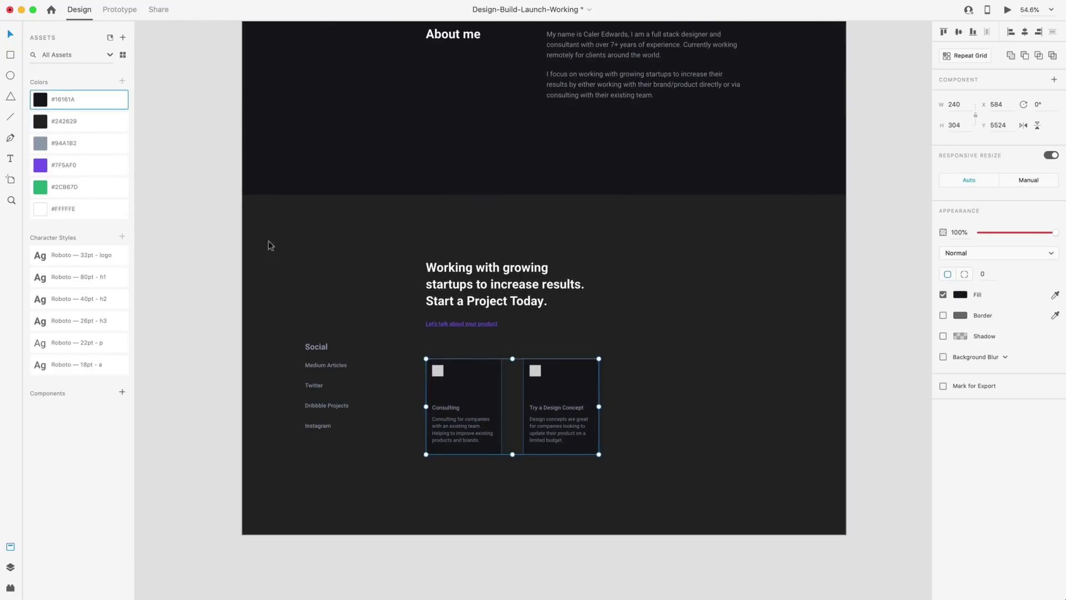
pyautogui.click(218, 311)
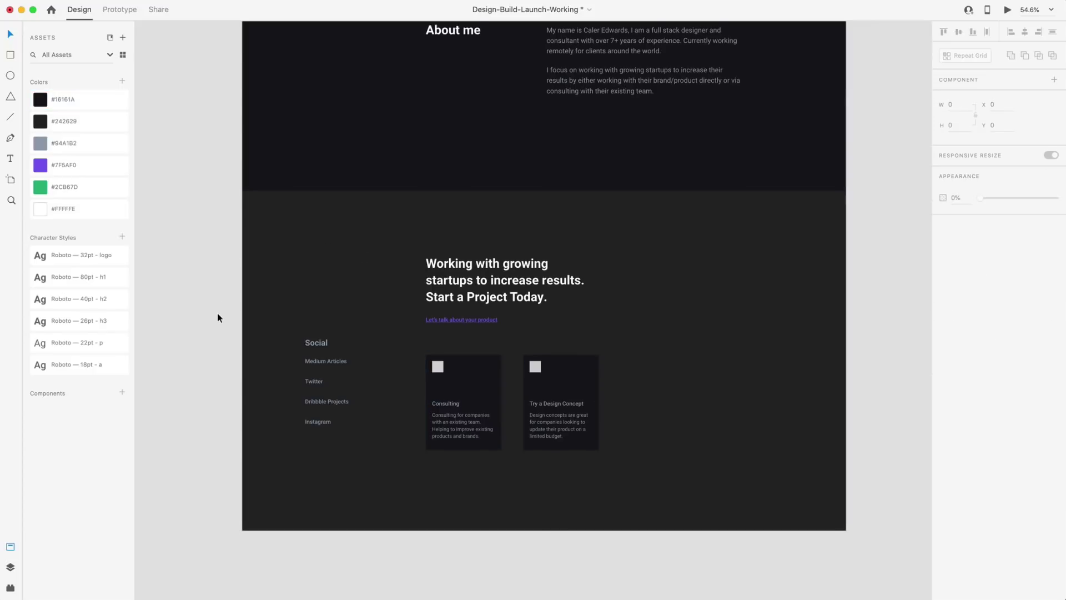
pyautogui.scroll(3, 218, 313)
# Step: Make the Consulting and Try a Design Concept card headings white #FFFFFE
pyautogui.click(473, 351)
pyautogui.keyDown('shift'); pyautogui.click(626, 353); pyautogui.keyUp('shift')
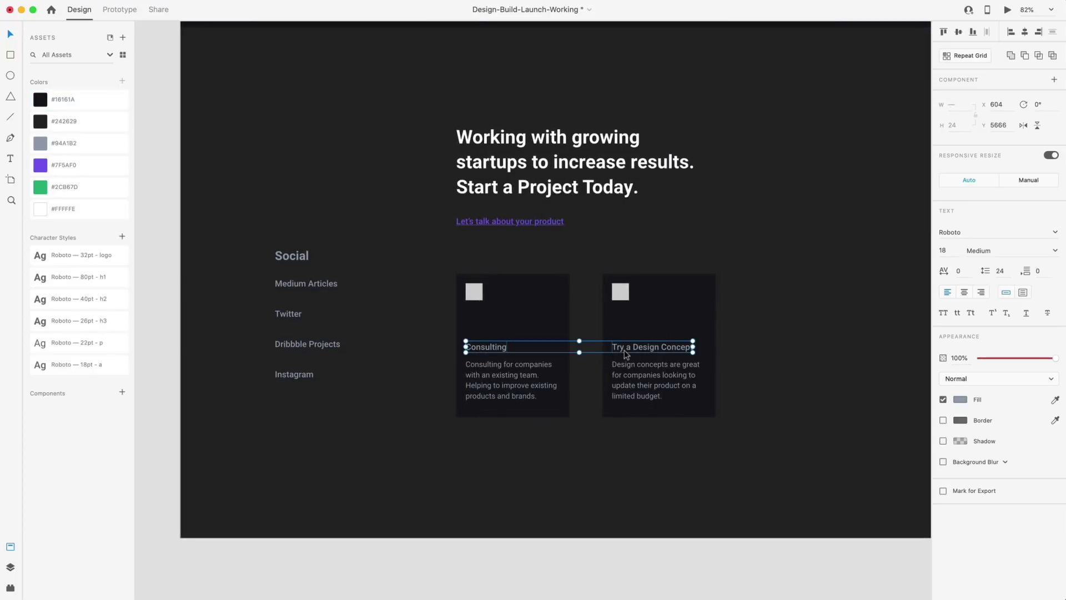
pyautogui.click(68, 209)
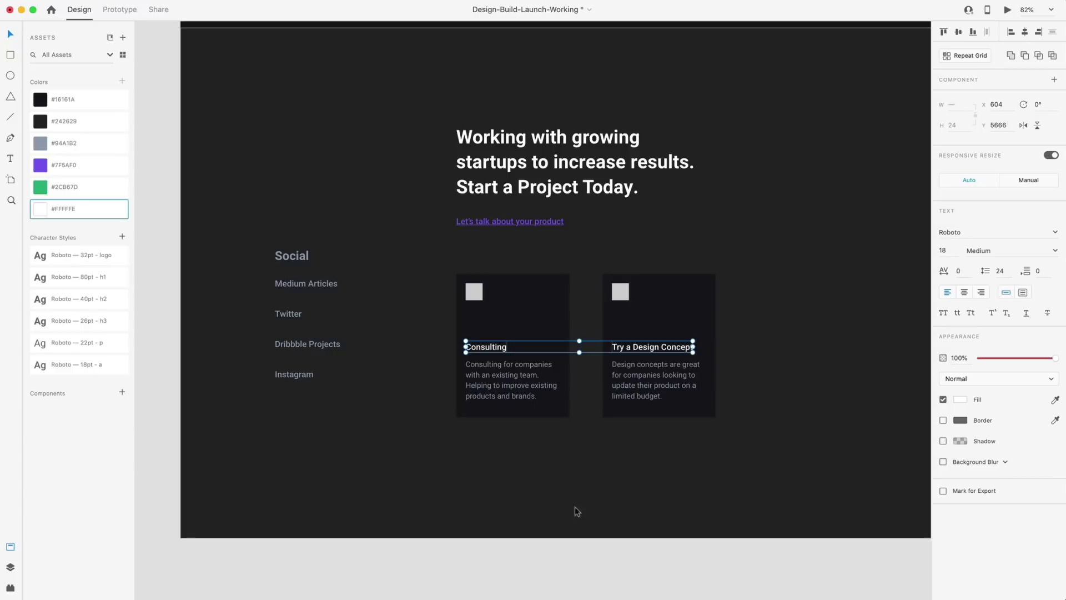
pyautogui.click(592, 550)
pyautogui.scroll(-3, 702, 408)
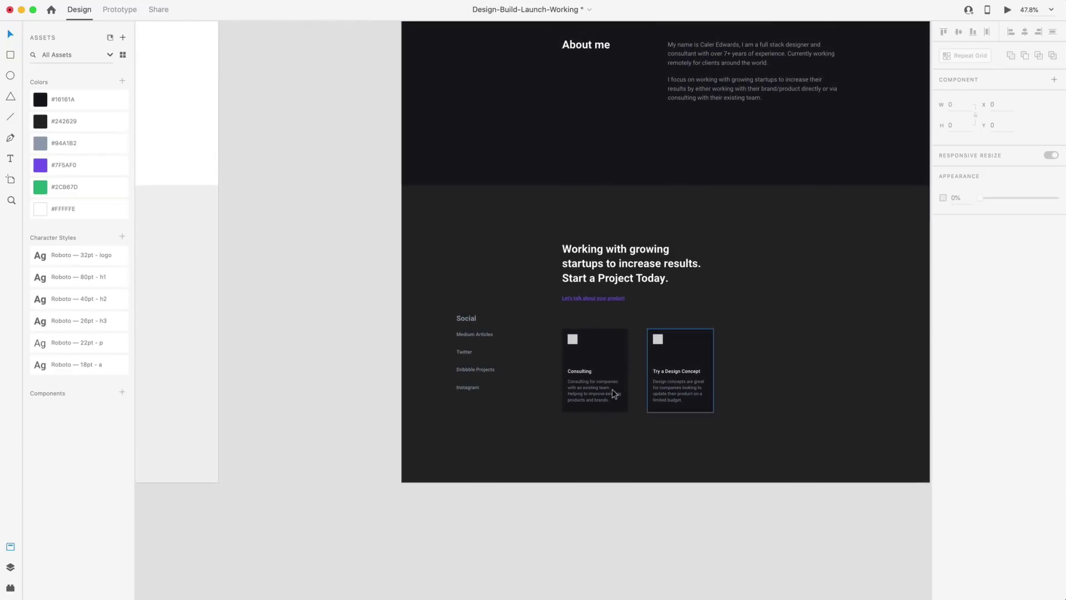
pyautogui.hscroll(4, 743, 434)
pyautogui.scroll(2, 744, 434)
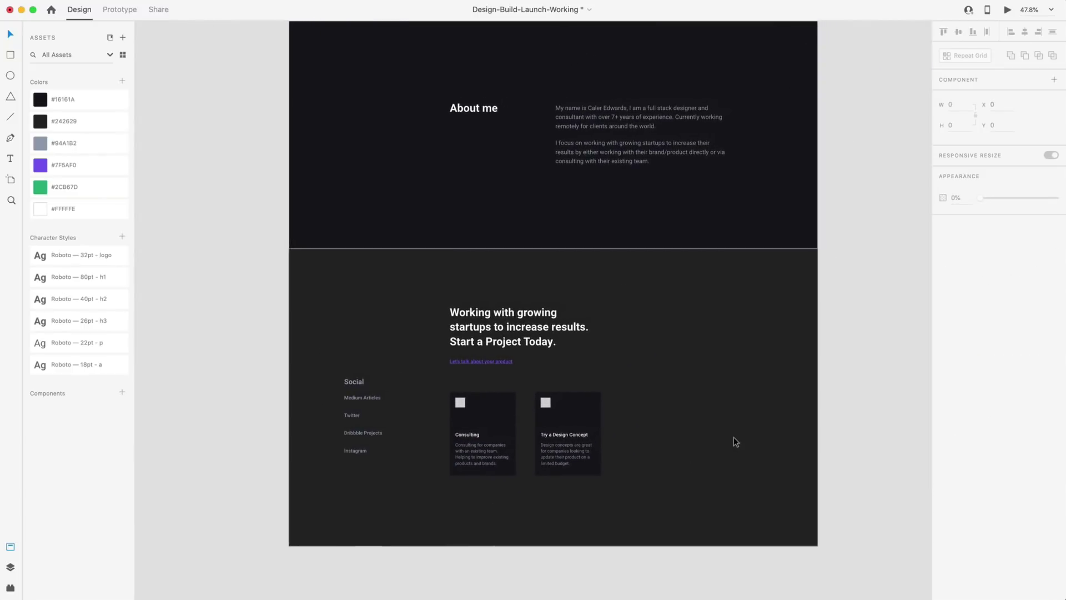
pyautogui.scroll(4, 734, 439)
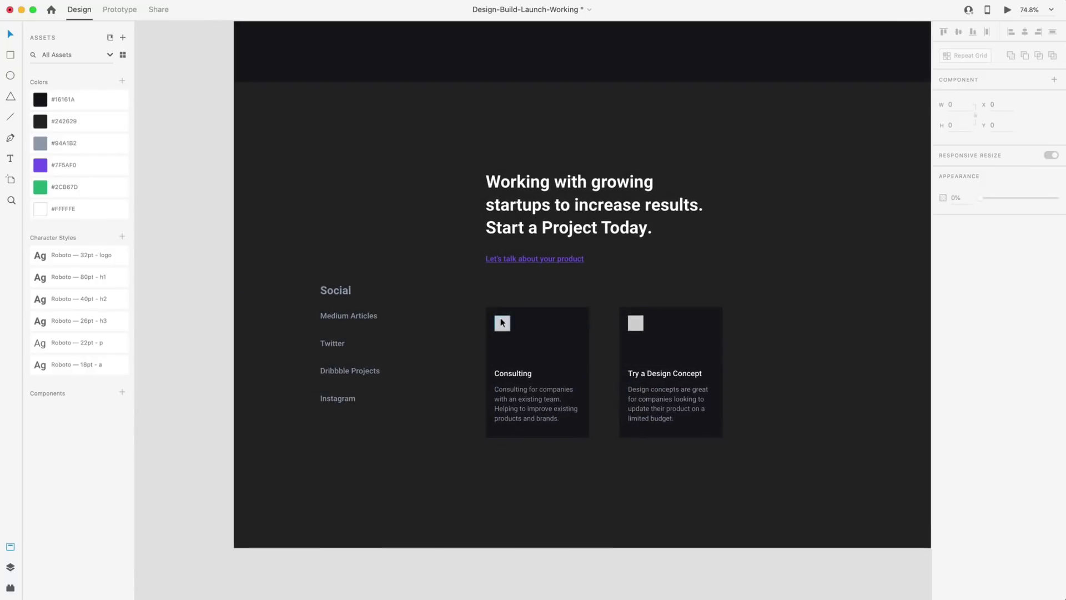
pyautogui.scroll(5, 655, 374)
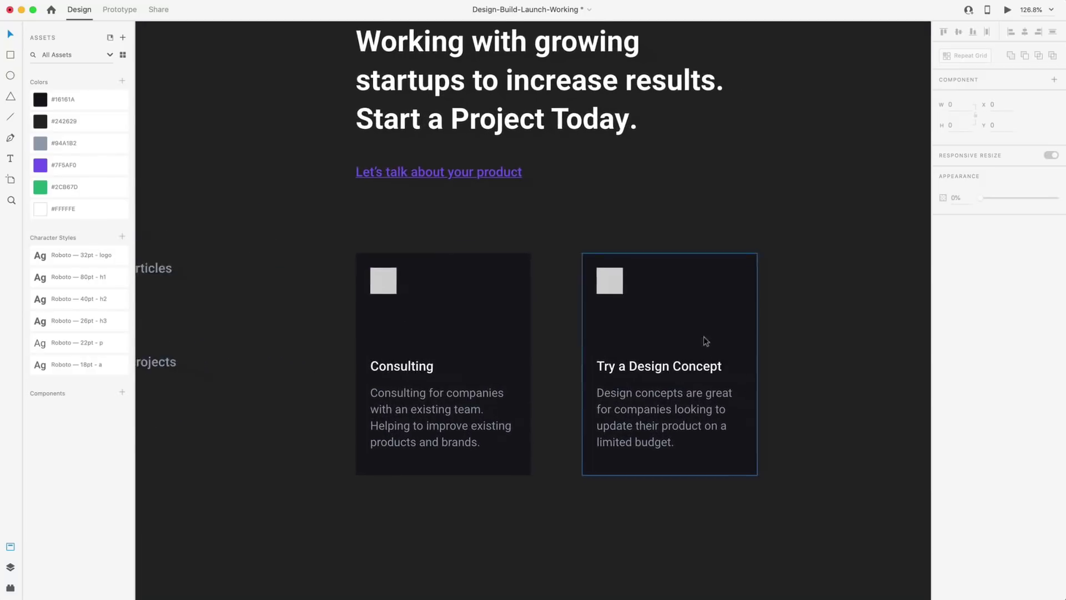